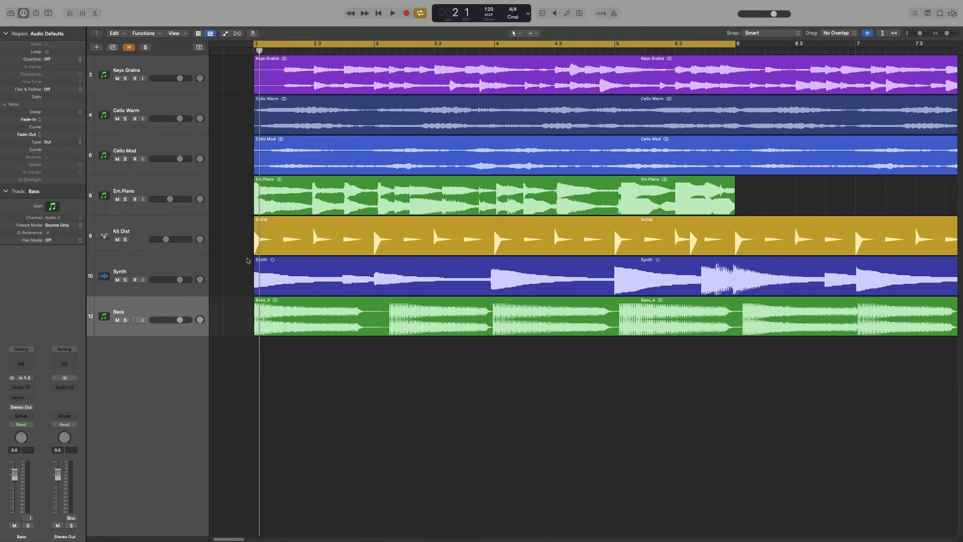
Mute the Em.Piano track and increase the height of the Bass track
click(117, 199)
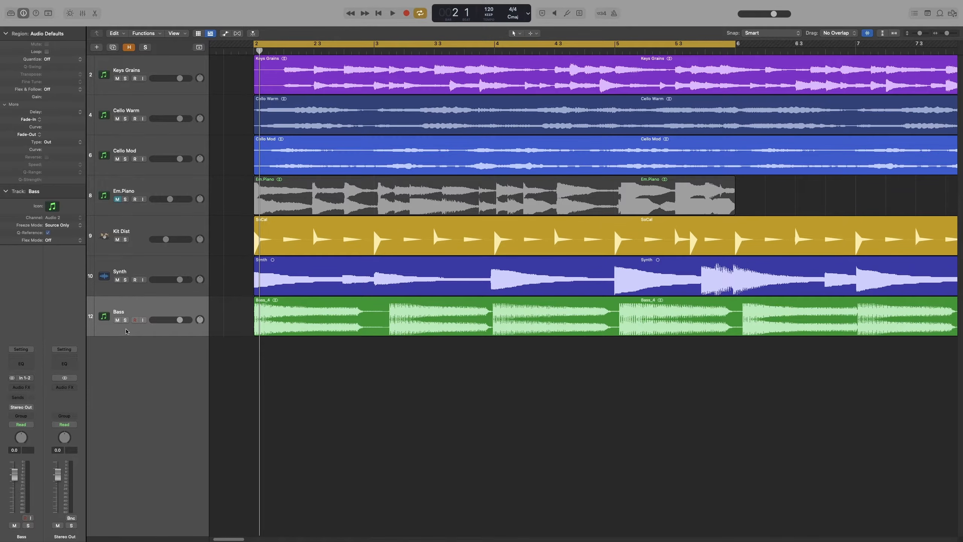
drag(126, 334, 127, 367)
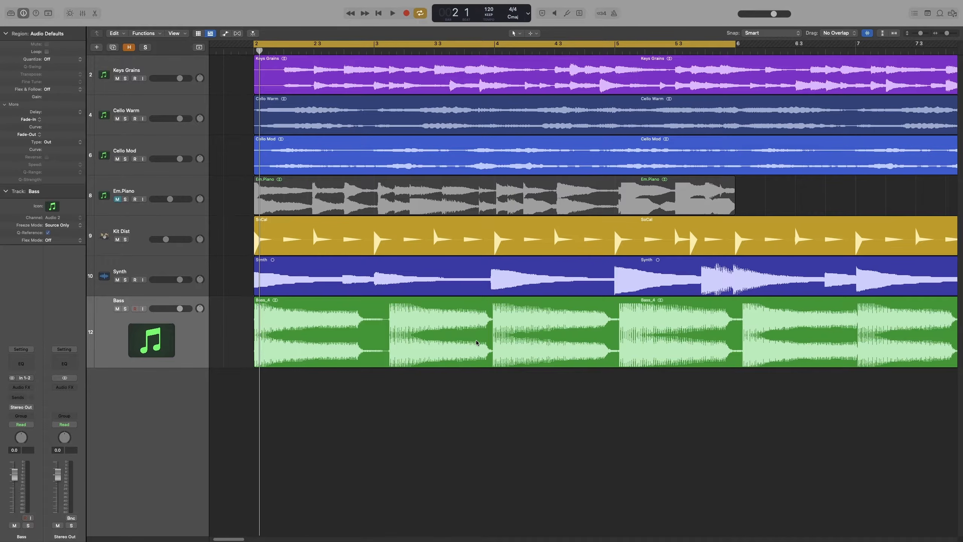
Solo the Bass track, listen to its first notes on their own, and unsolo it again
click(125, 308)
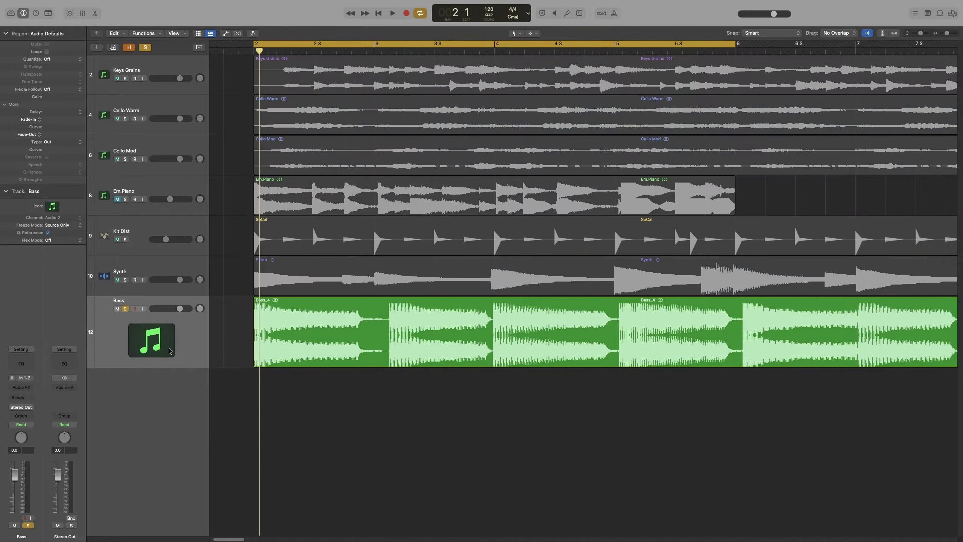
key(space)
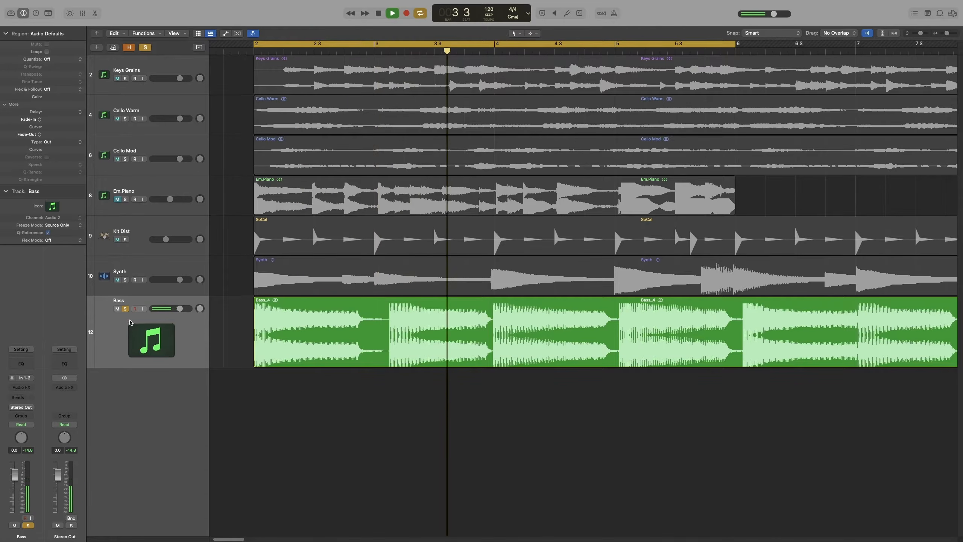
key(space)
click(125, 309)
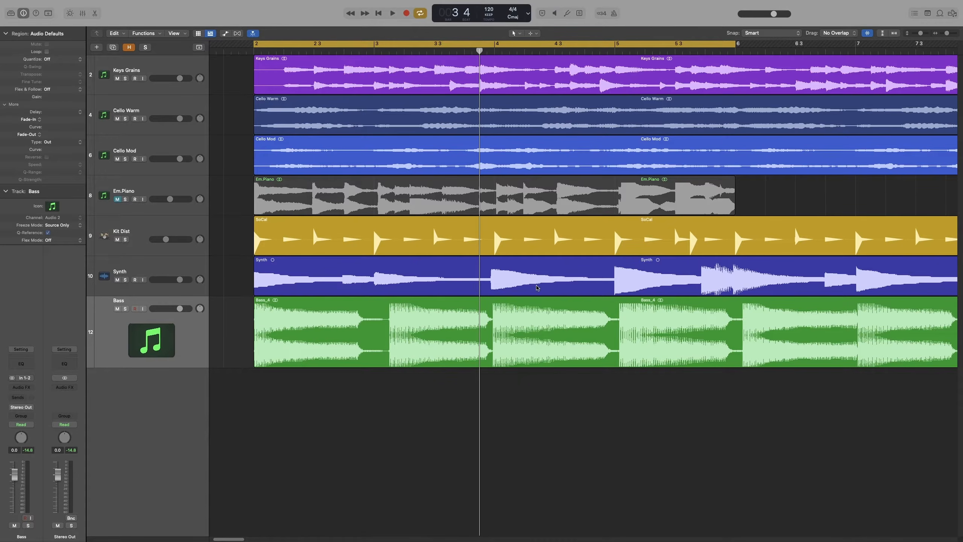
Select the Bass_4 region and listen to it together with the rest of the mix
click(535, 312)
key(space)
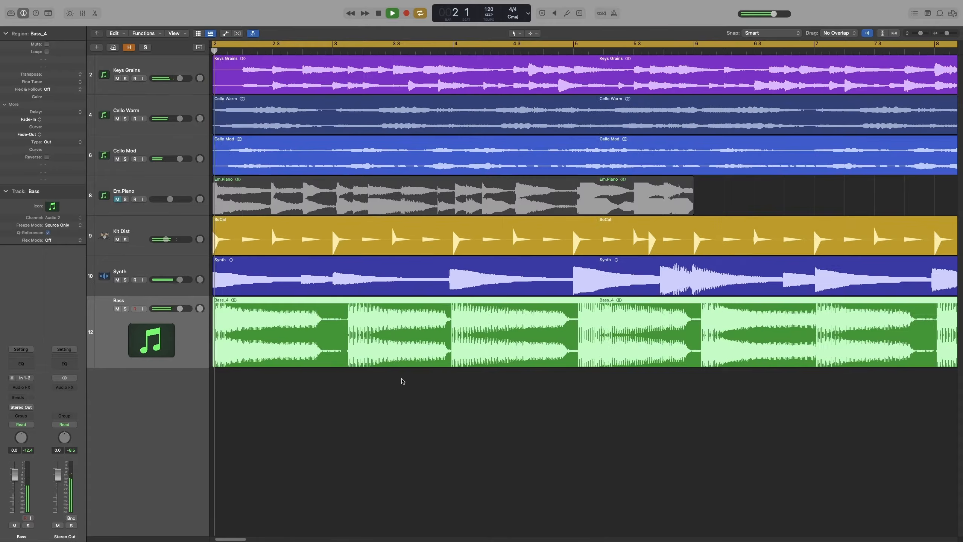
key(space)
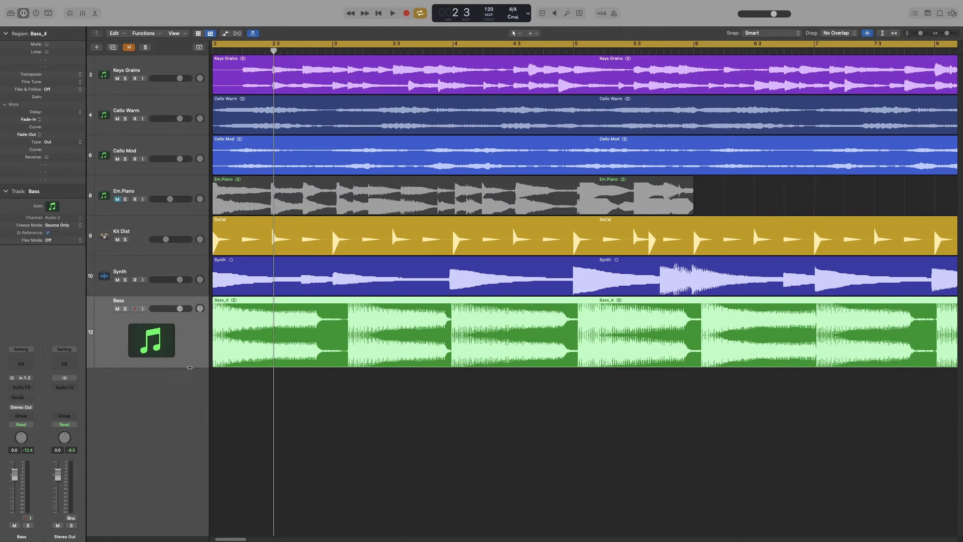
Enlarge the Bass track further and play the mix through the bass note near bar 3
drag(190, 367, 189, 465)
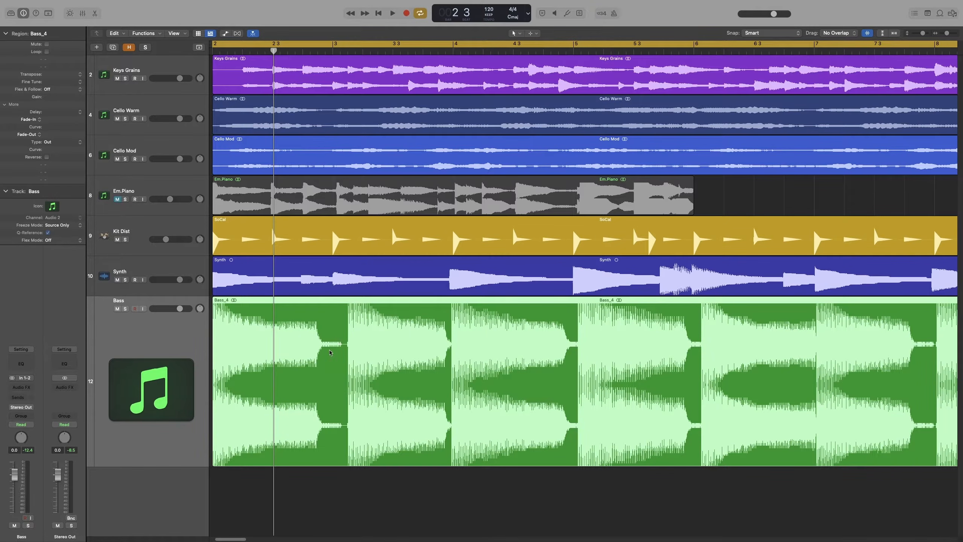
key(space)
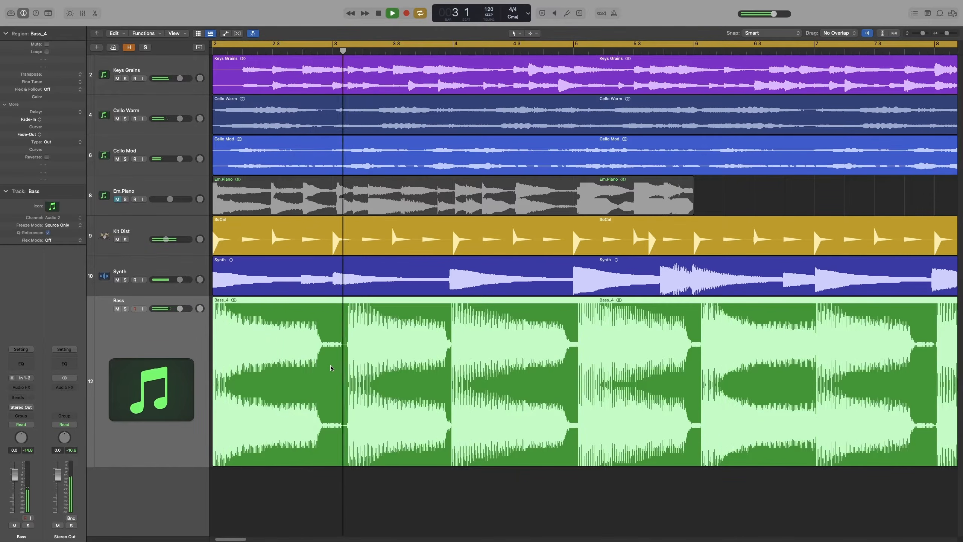
key(space)
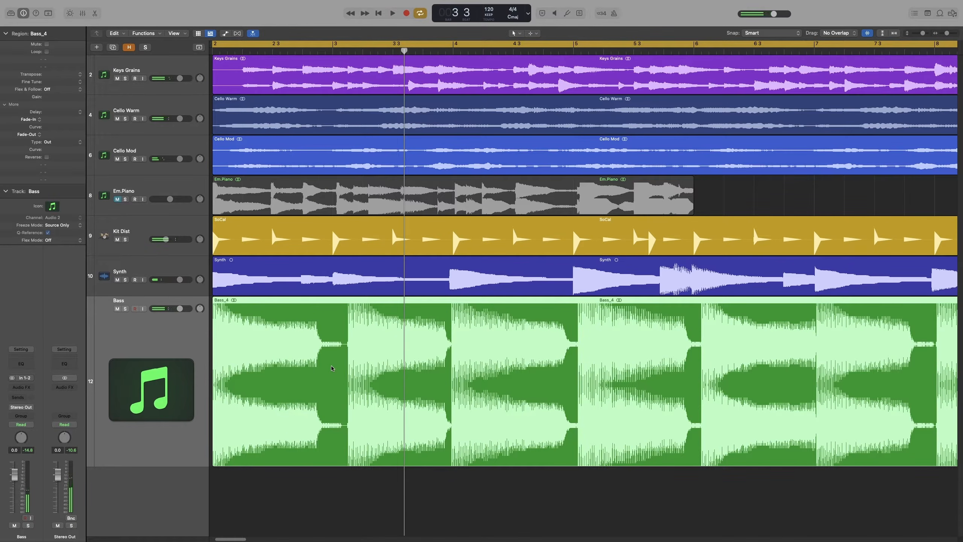
Show the Flex controls and enable Flex on the Bass track in Flex Time - Monophonic mode
key(super+f)
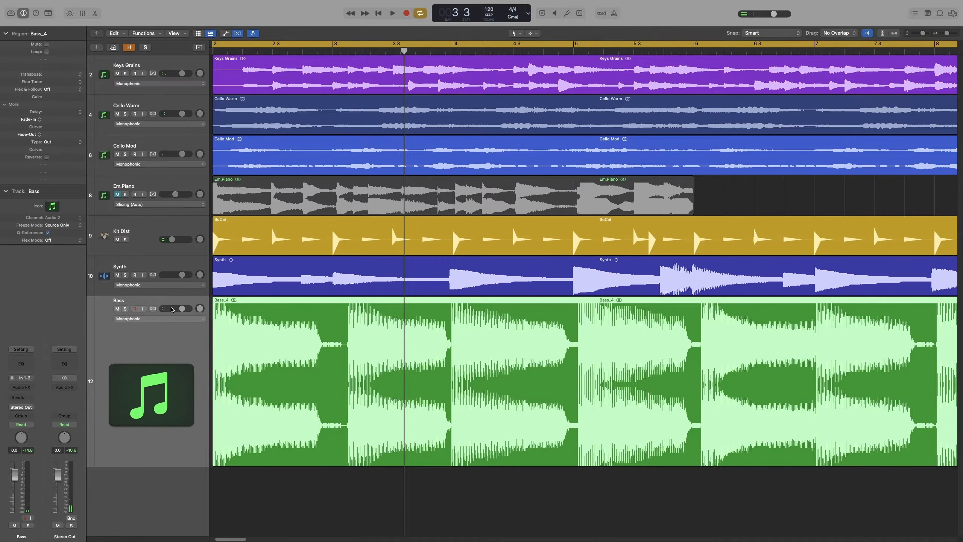
click(153, 308)
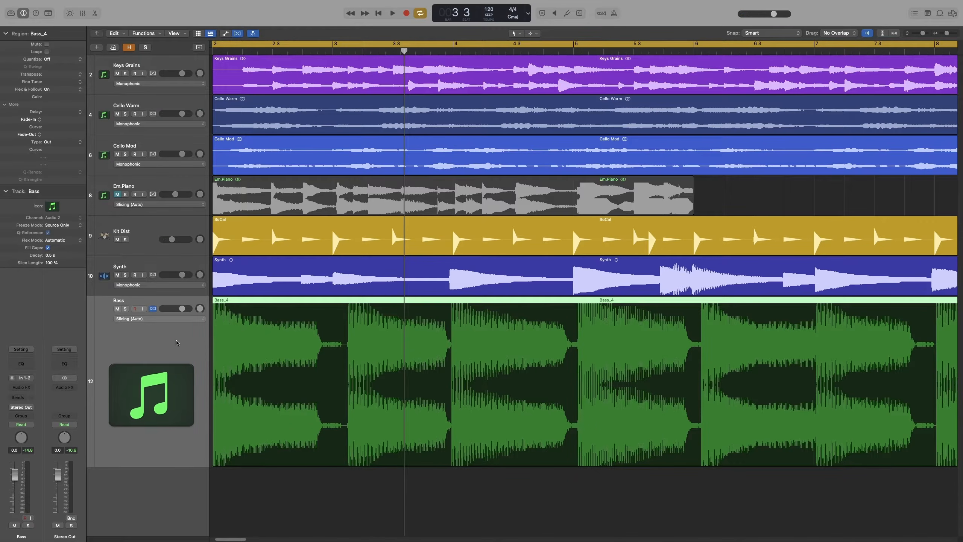
click(148, 318)
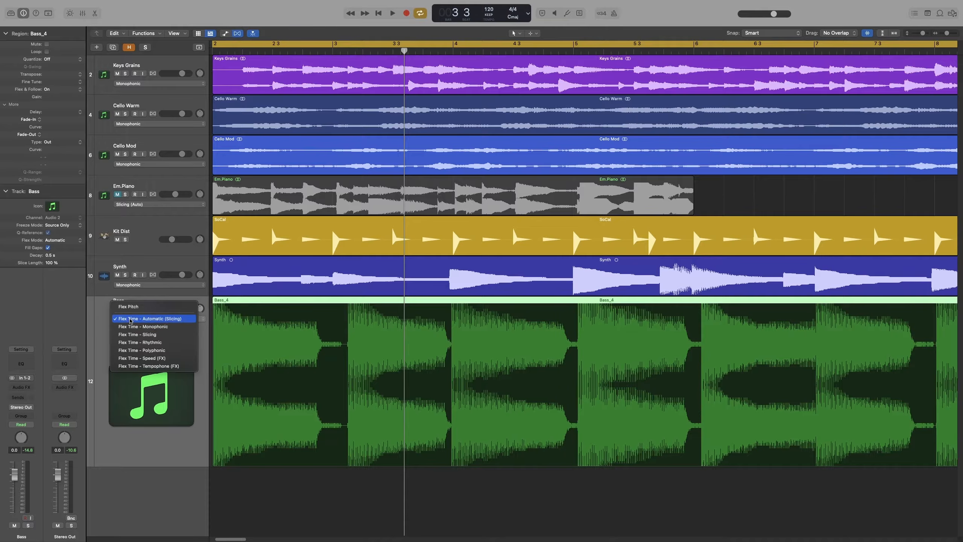
click(147, 327)
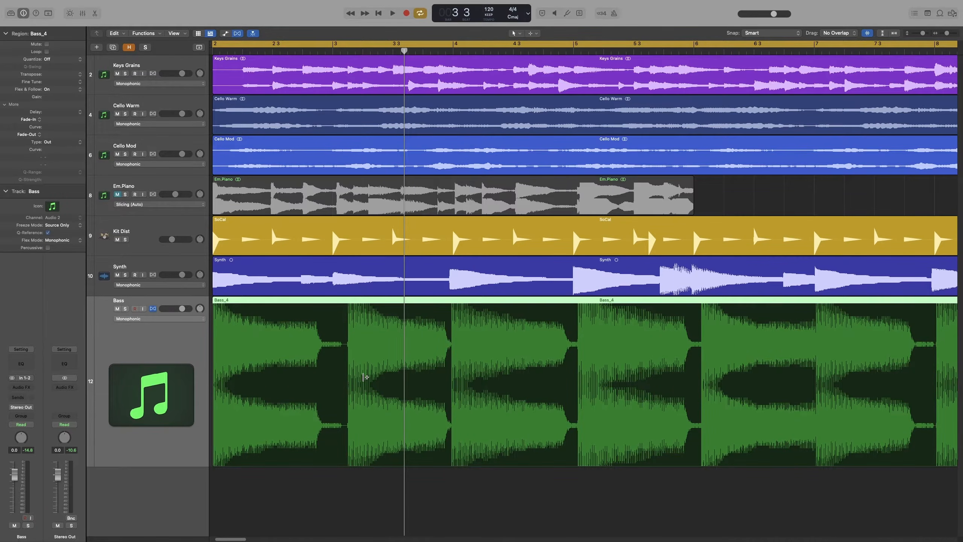
Add a flex marker at the start of the second bass note and move it earlier onto bar 3
scroll(365, 376, up, 5)
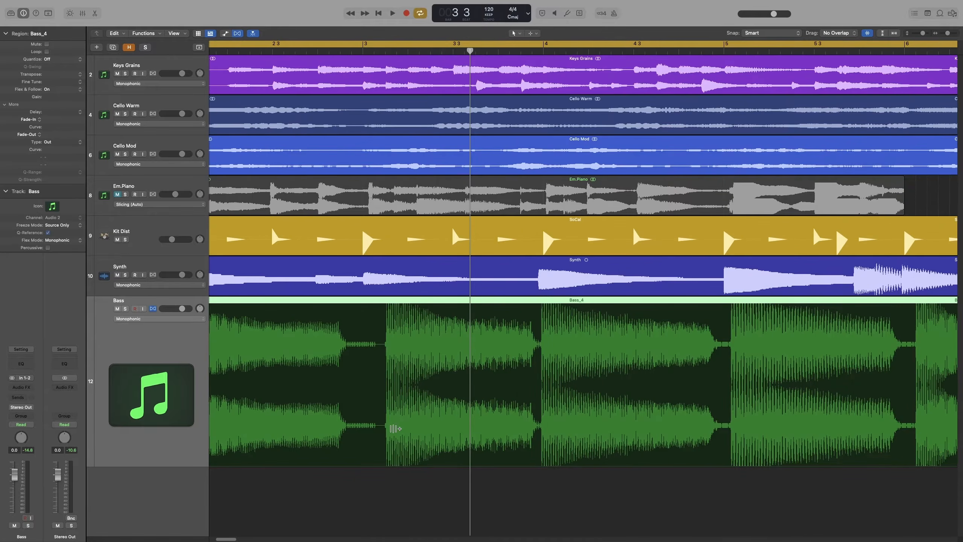
click(386, 414)
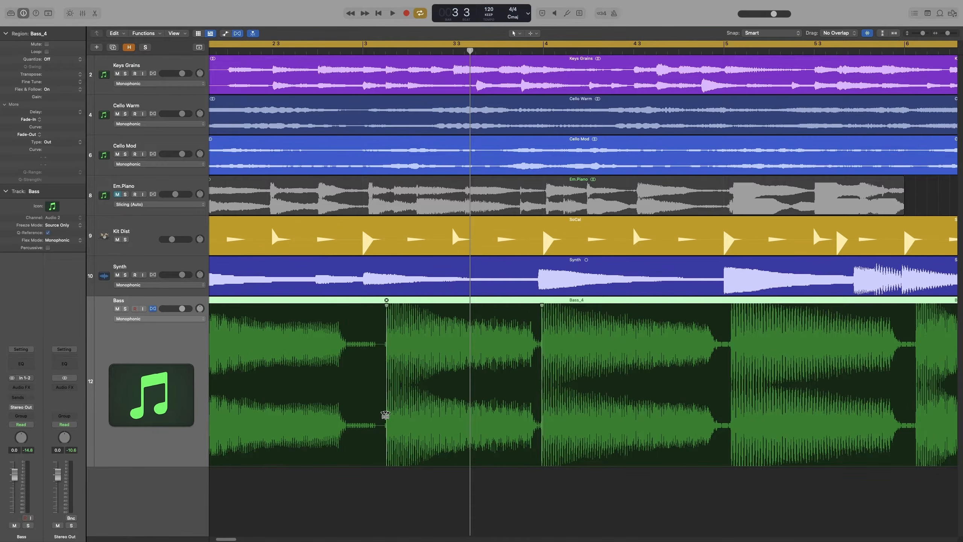
scroll(385, 414, left, 3)
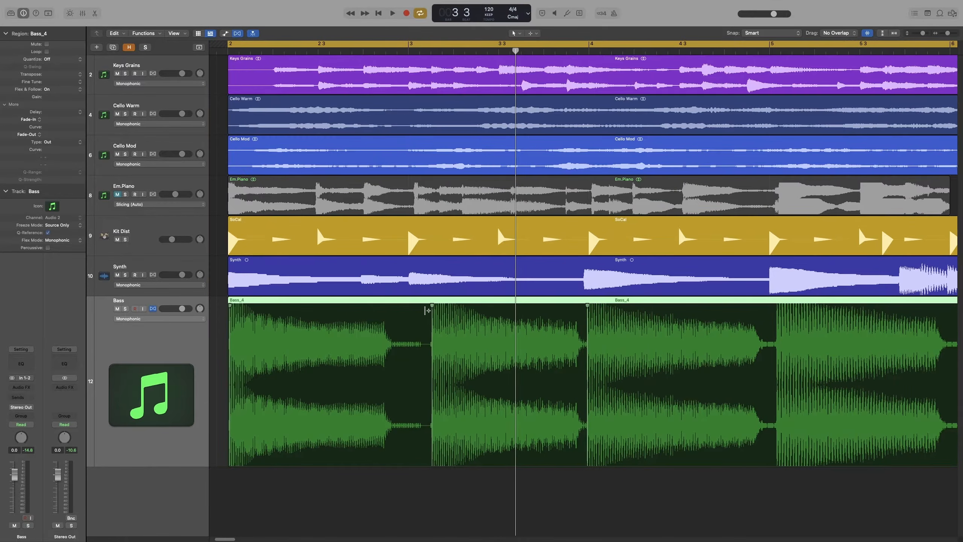
drag(432, 307, 408, 306)
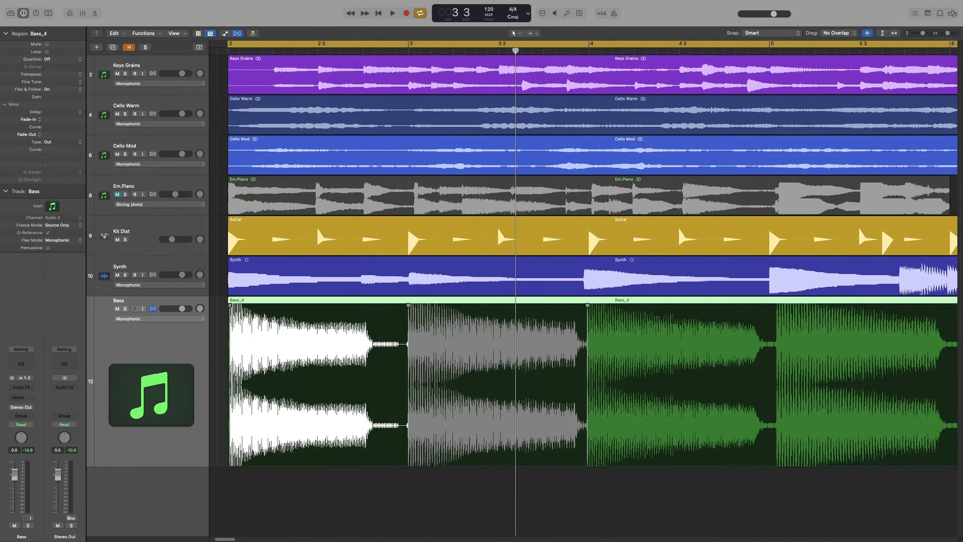
Play the mix past bar 5, then flex the late bass note there back onto the bar 5 line
key(space)
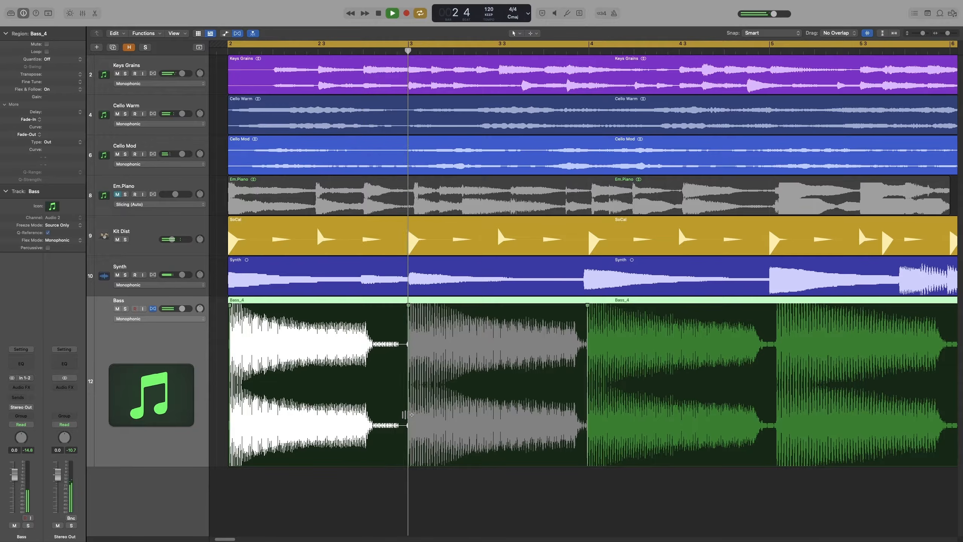
scroll(409, 415, right, 6)
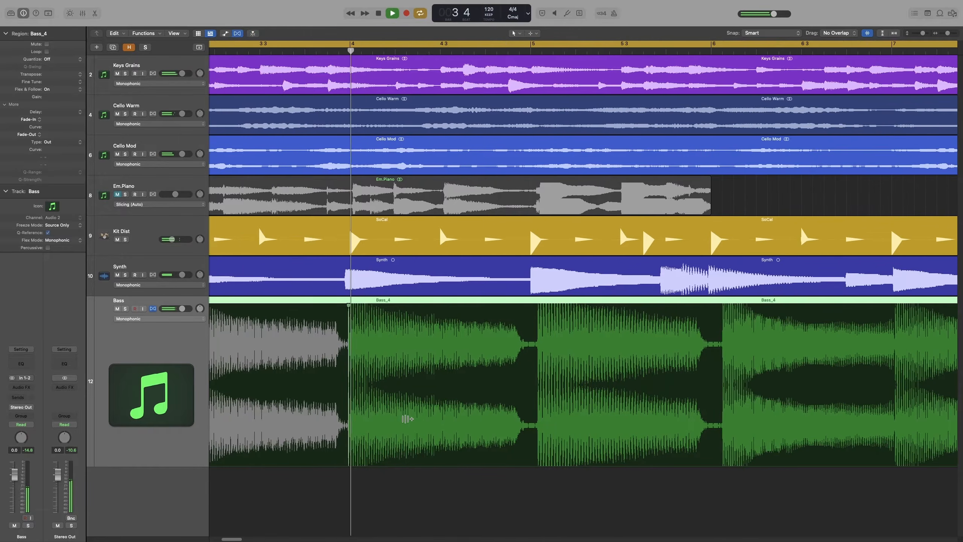
scroll(407, 418, right, 6)
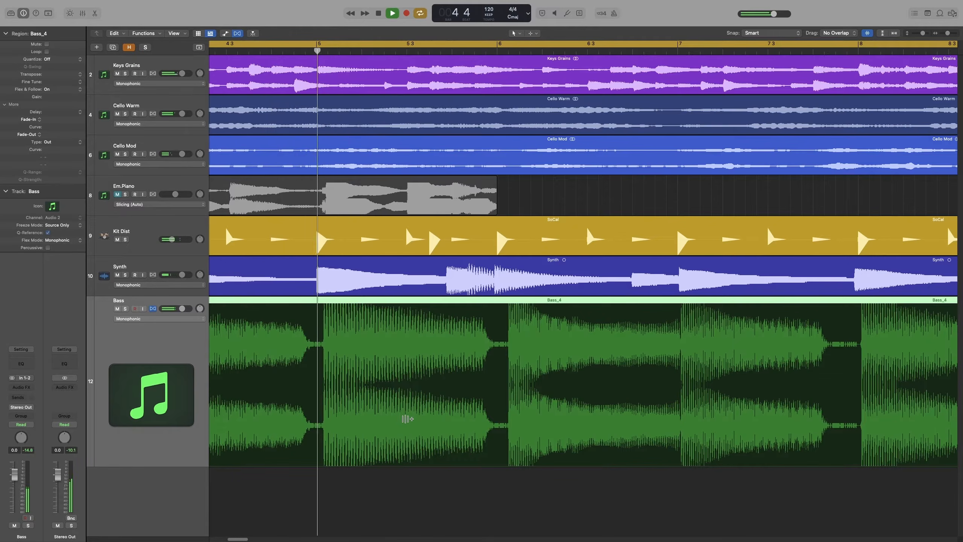
key(space)
click(323, 415)
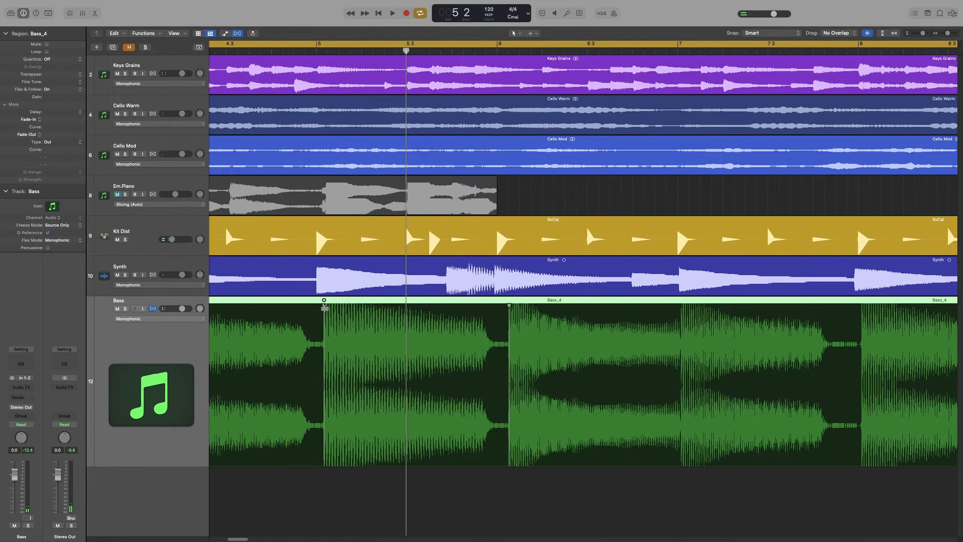
drag(324, 307, 317, 307)
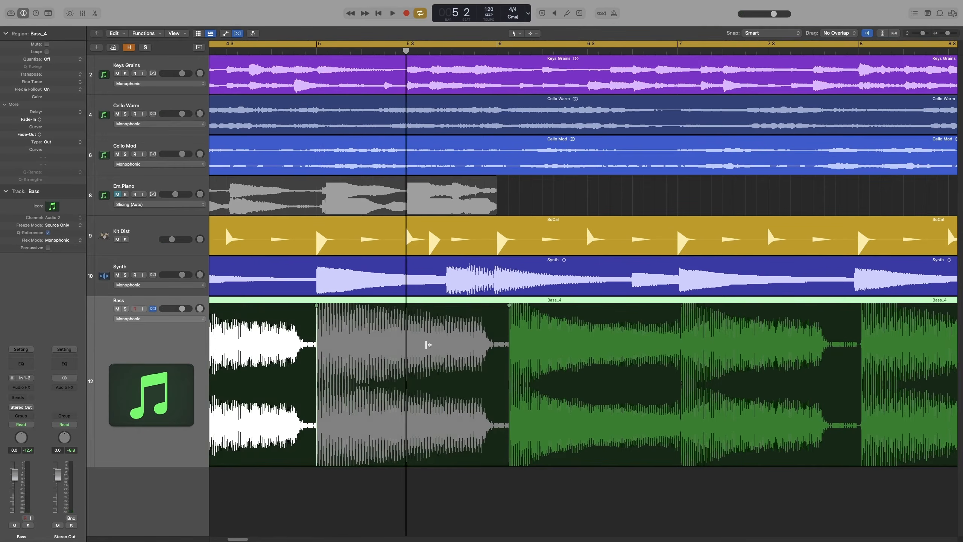
Play the mix into bar 6, add a flex marker at the bar 7 bass note, and move the bar 6 note onto its bar line
scroll(428, 344, right, 5)
click(232, 380)
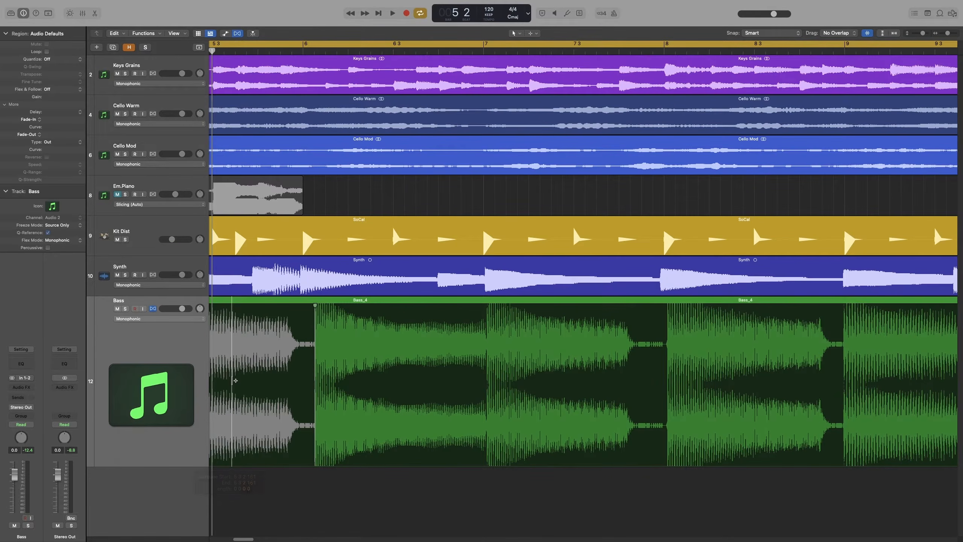
key(space)
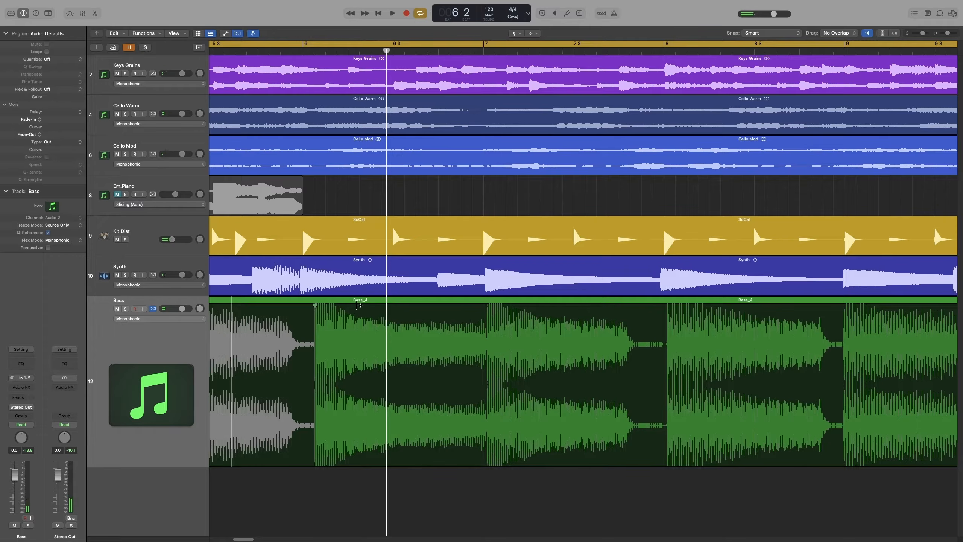
click(488, 386)
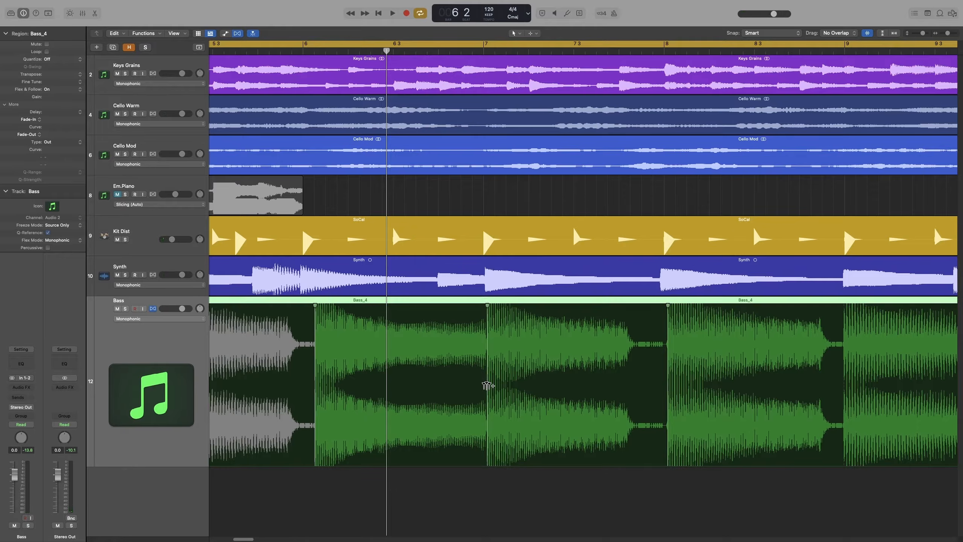
drag(314, 304, 302, 303)
Play the mix from the middle of bar 6 into bar 9 and examine the timing of the bass notes along the region
scroll(586, 376, right, 2)
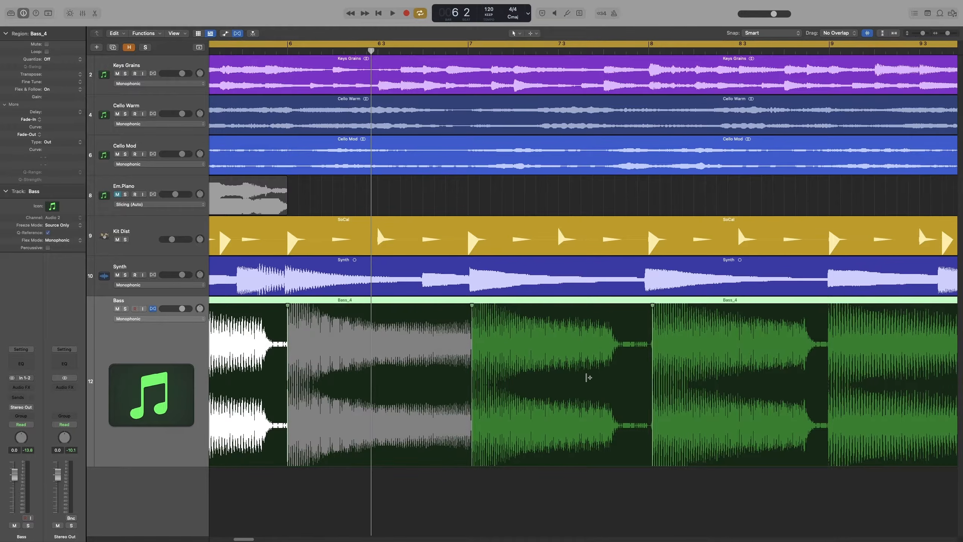
click(407, 482)
key(space)
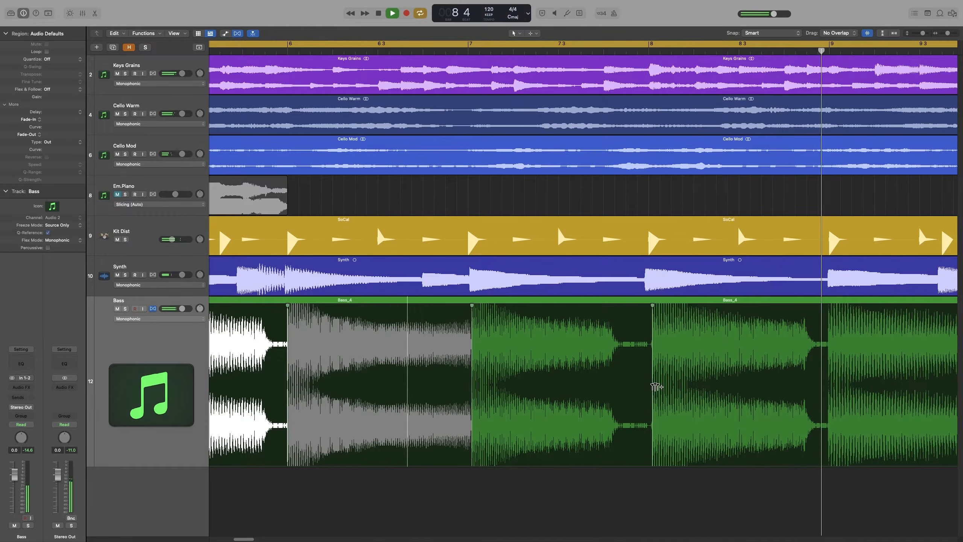
key(space)
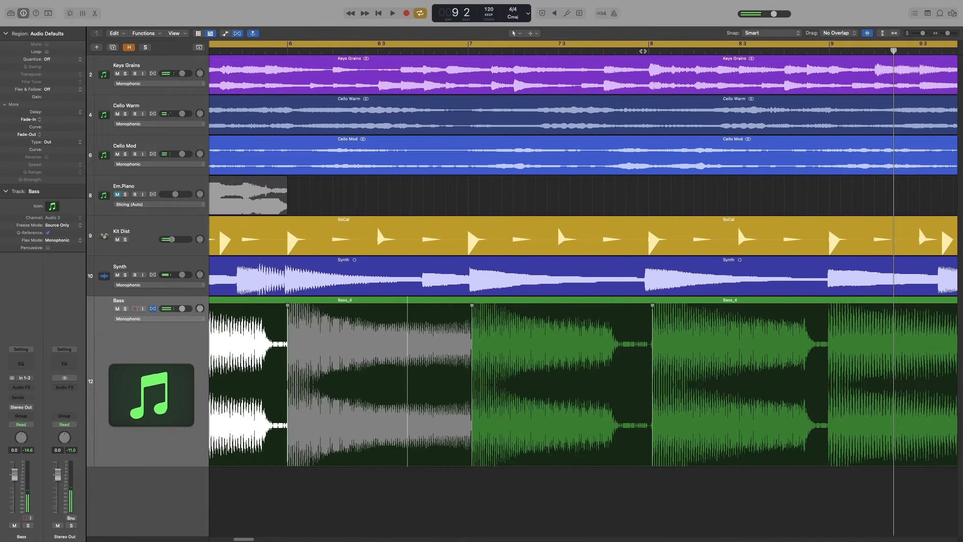
click(648, 52)
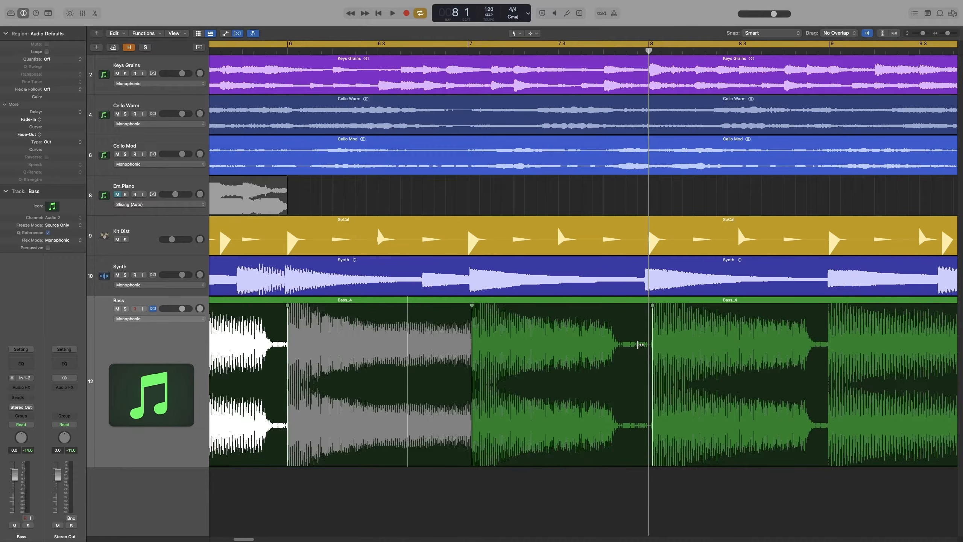
scroll(631, 355, down, 10)
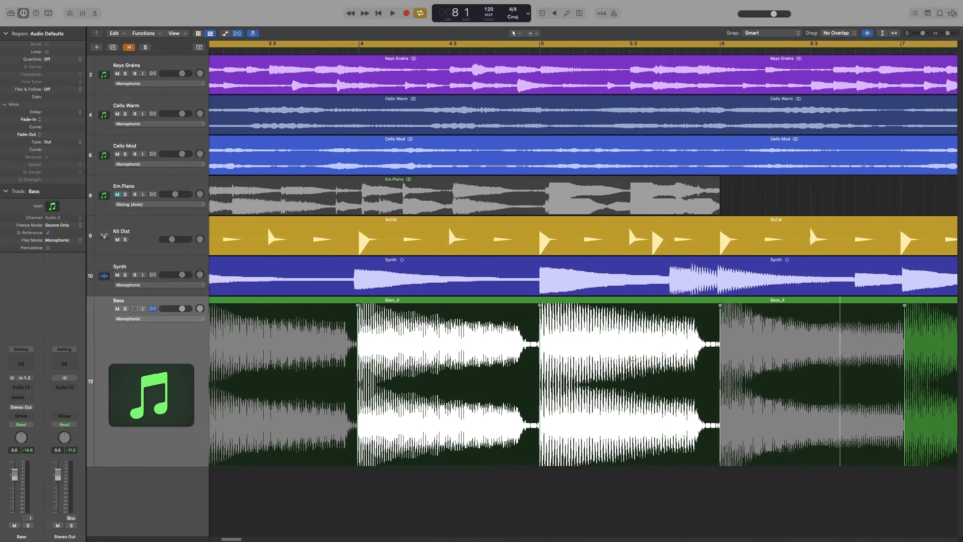
scroll(631, 360, right, 10)
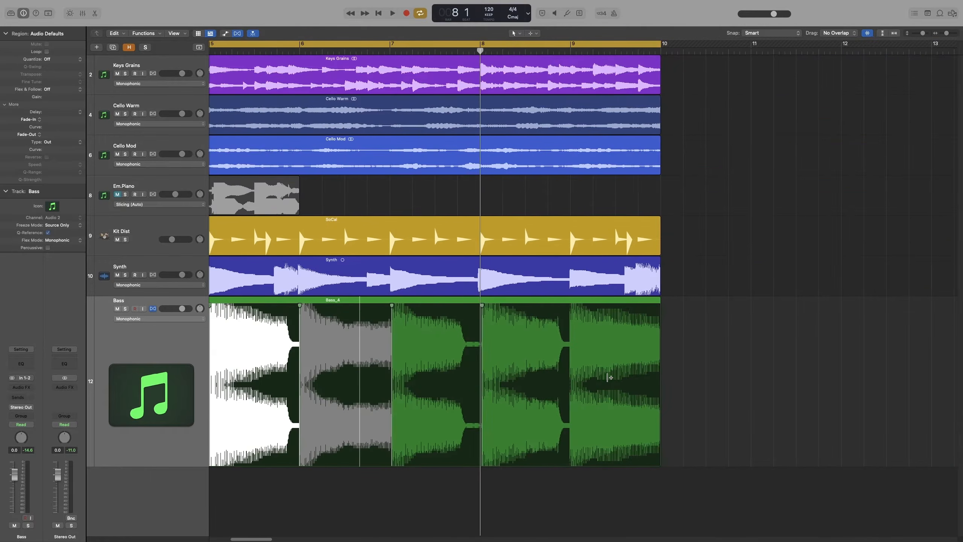
scroll(587, 389, left, 10)
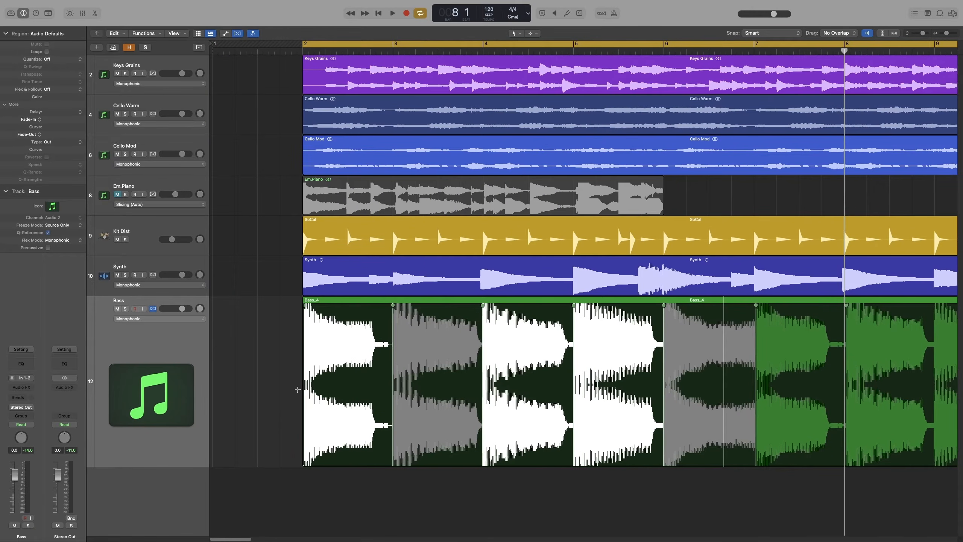
scroll(298, 390, up, 8)
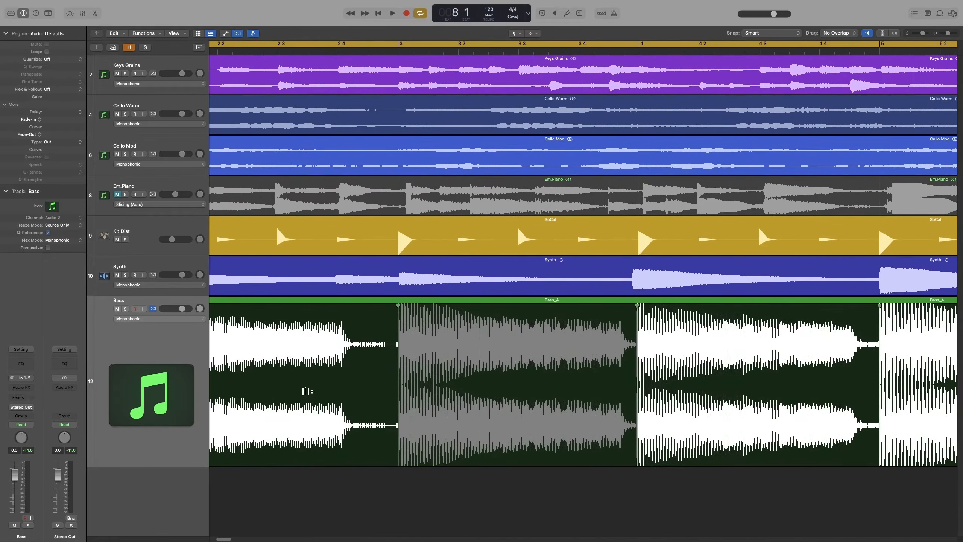
scroll(360, 349, left, 2)
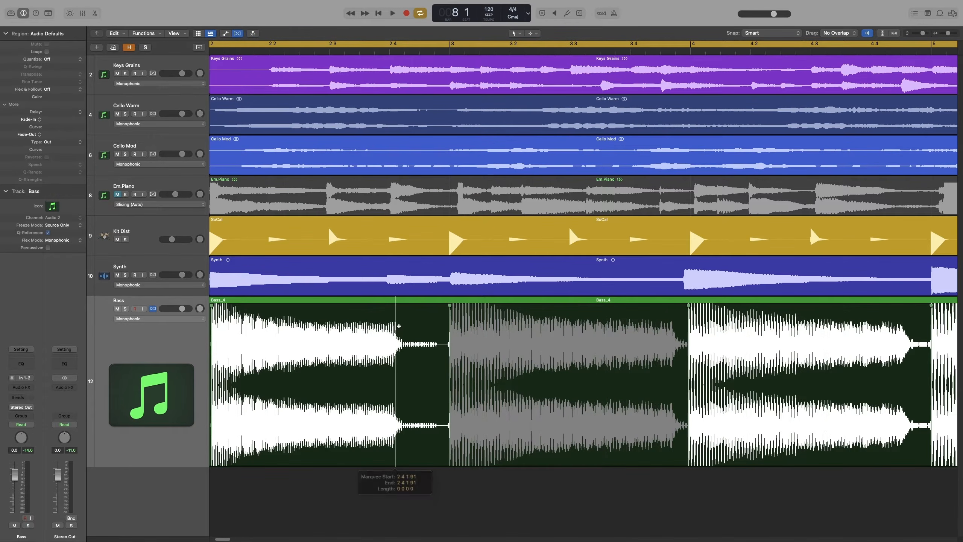
Solo the Bass track and repeatedly play the tail of the bar 2 note into bar 3 to locate where it ends
scroll(397, 326, up, 6)
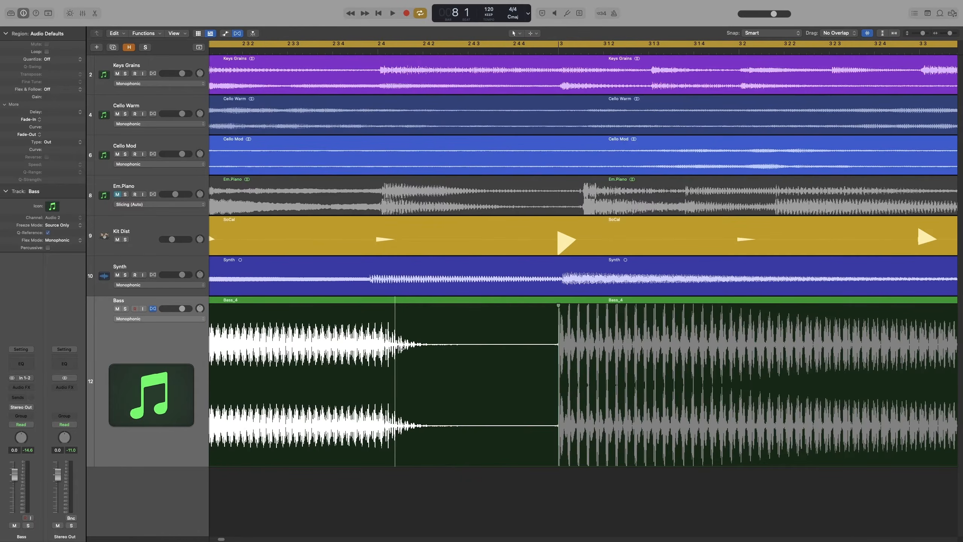
click(125, 308)
key(space)
key(space)
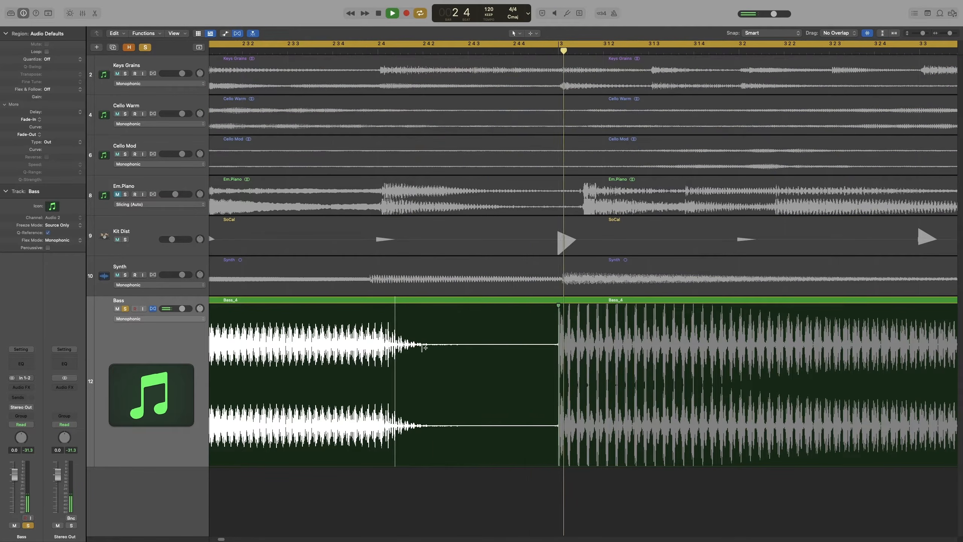
key(space)
click(391, 348)
key(space)
key(space)
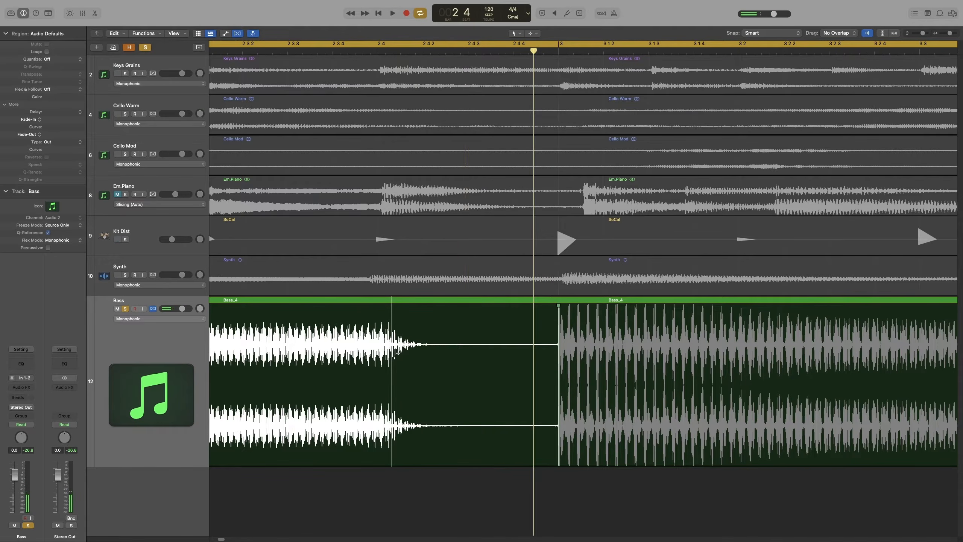
click(388, 346)
key(space)
key(space)
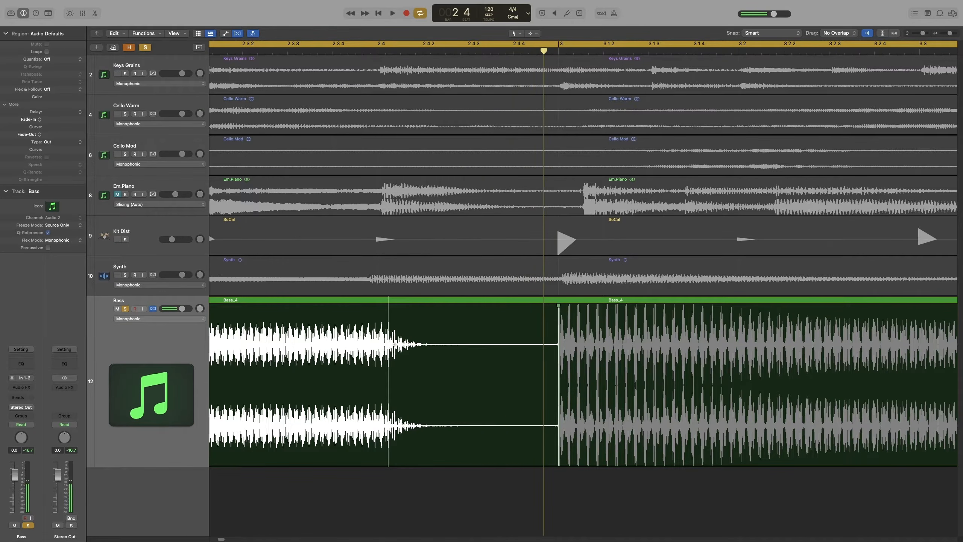
Add a flex marker at the tail of the bar 2 bass note, stretch it to just before bar 3, and accept the high speed section
click(389, 335)
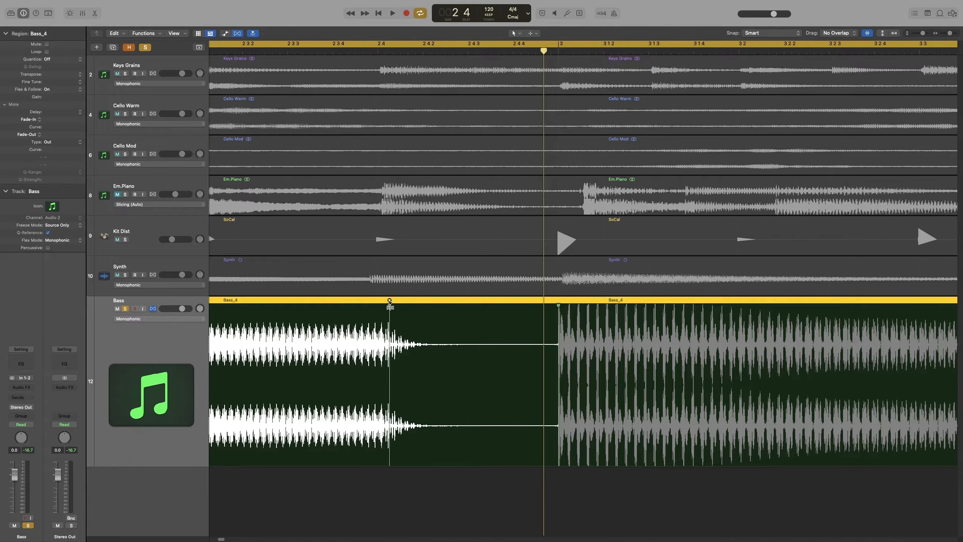
drag(390, 306, 545, 318)
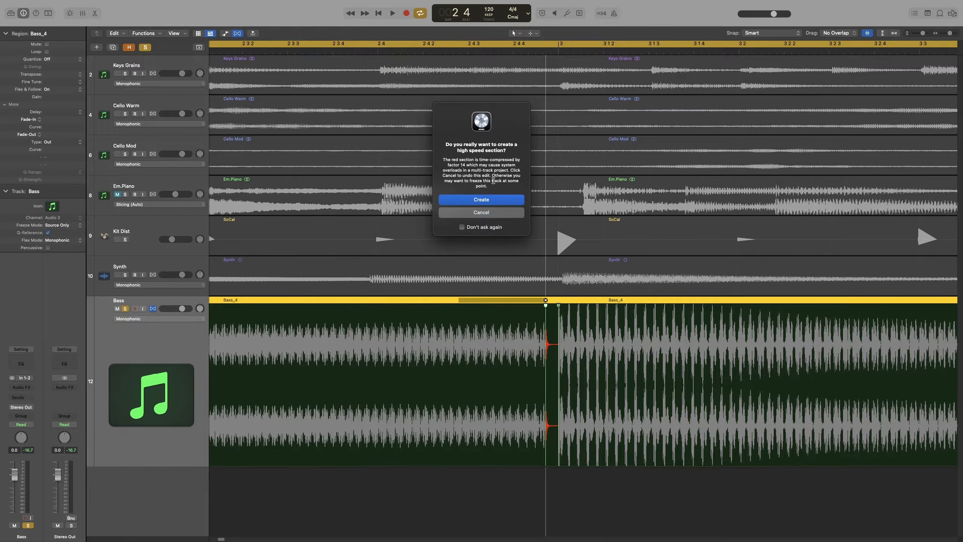
click(491, 204)
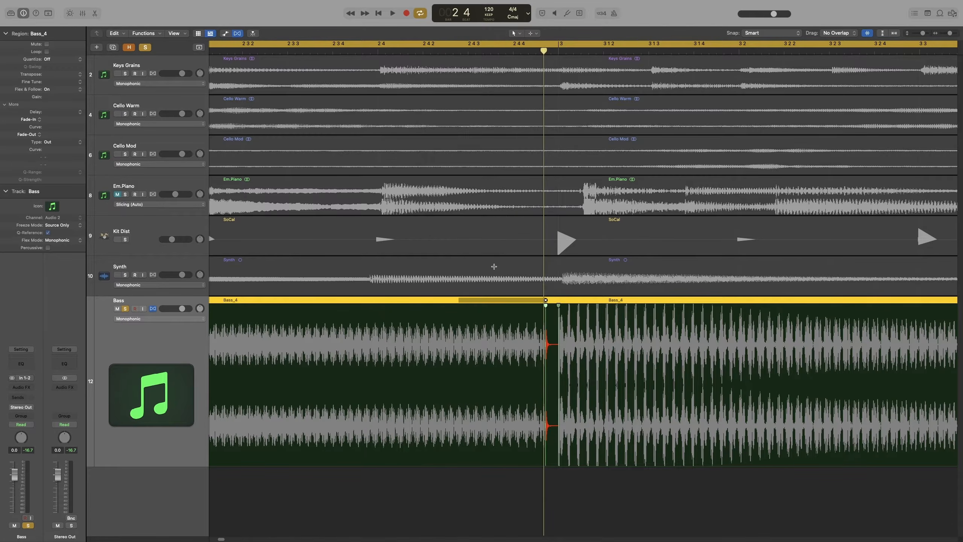
Play the soloed bass from bar 2 into bar 3 to check the stretched note
key(super+Left)
key(super+Left)
key(super+Left)
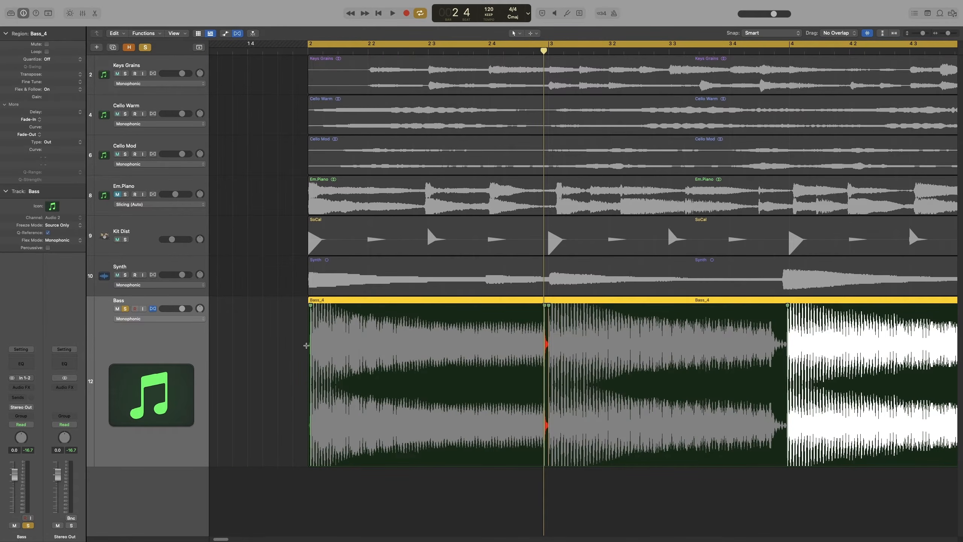
key(space)
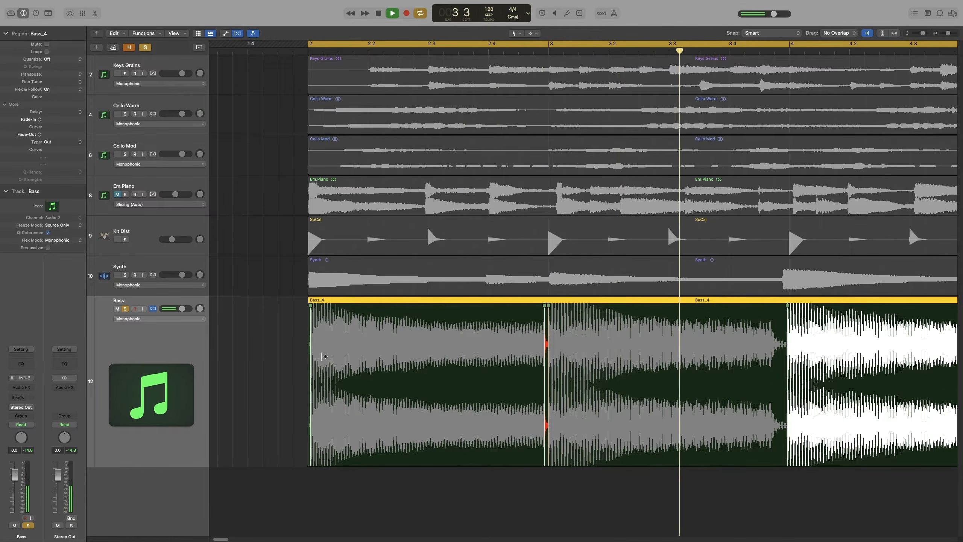
key(space)
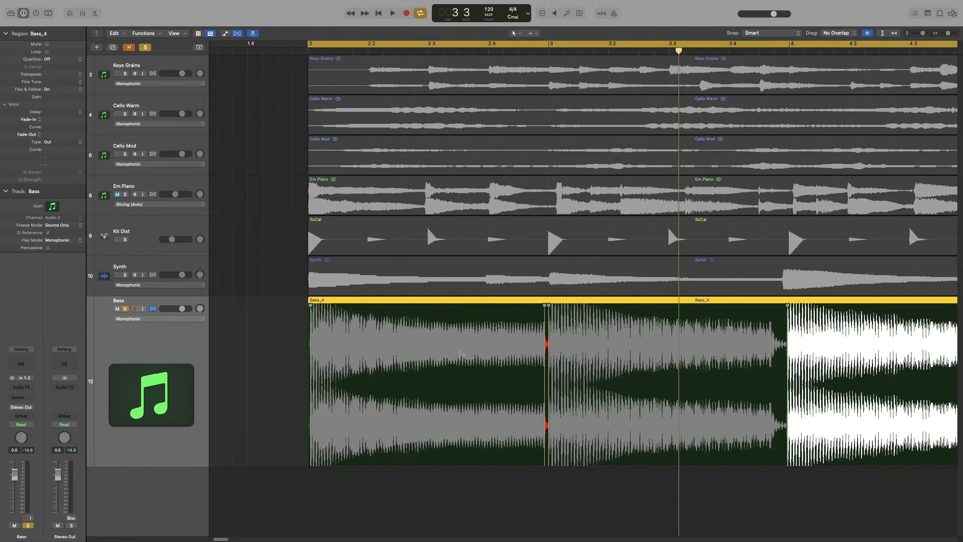
Turn off solo on the Bass track and play the full mix from bar 2 into bar 4
click(127, 308)
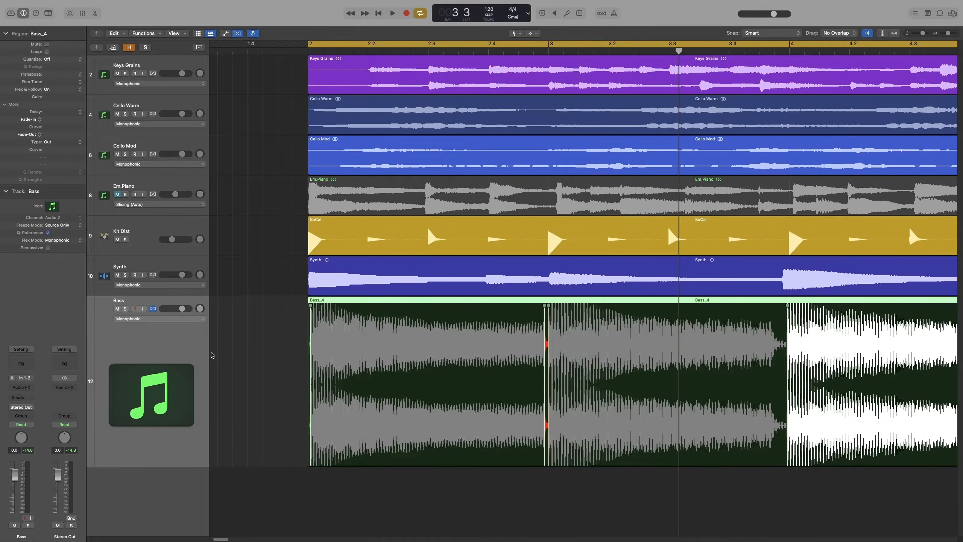
click(305, 365)
key(space)
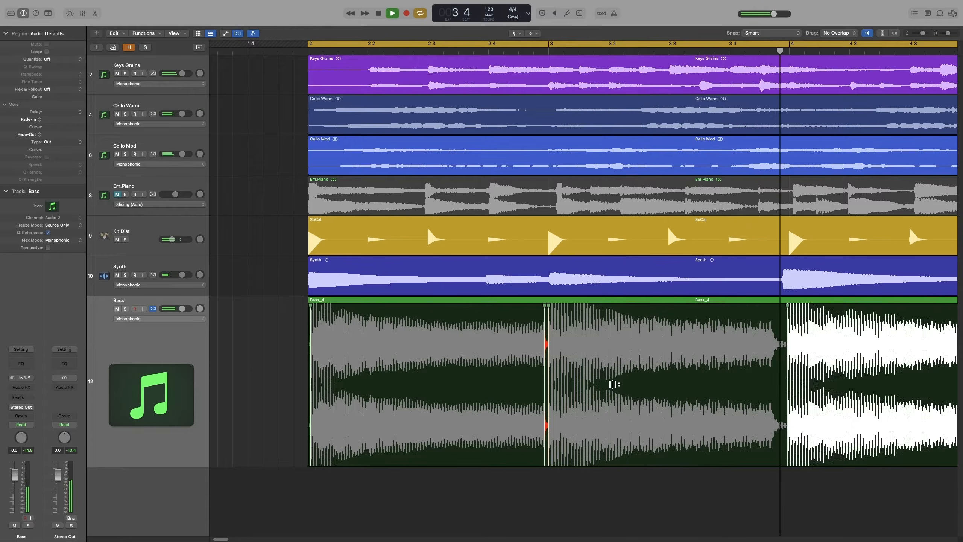
key(space)
Play the full mix from the end of bar 4 into bar 5 to check the gap between the bass notes
scroll(598, 387, right, 5)
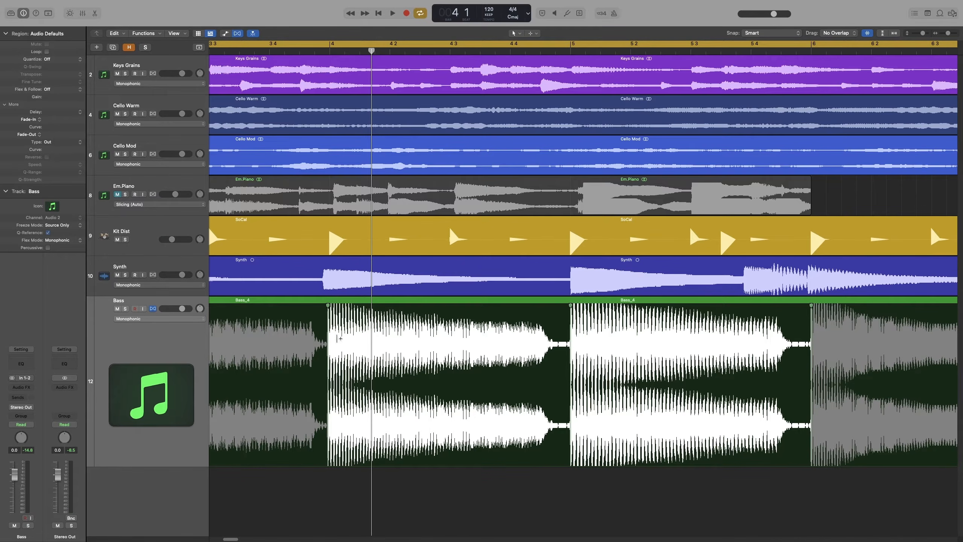
scroll(447, 339, right, 3)
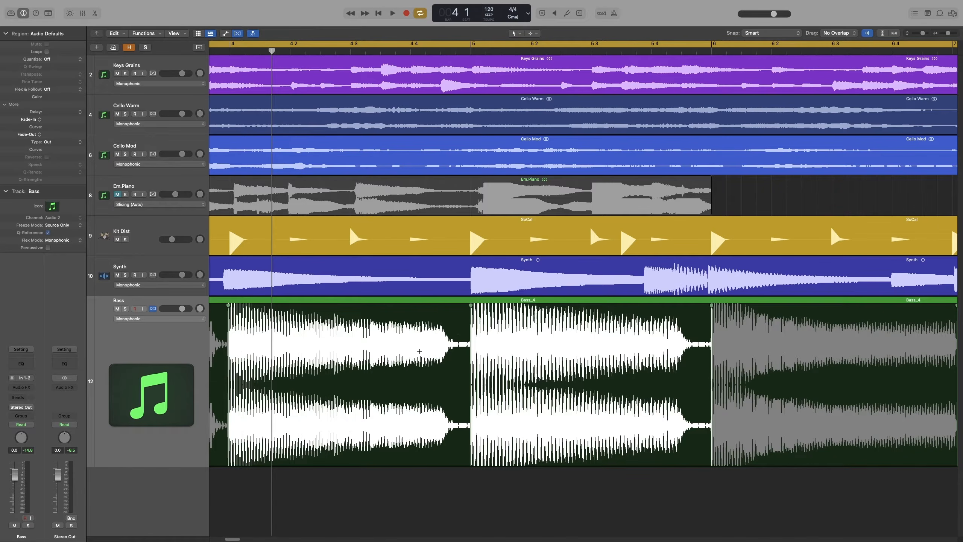
click(420, 351)
key(space)
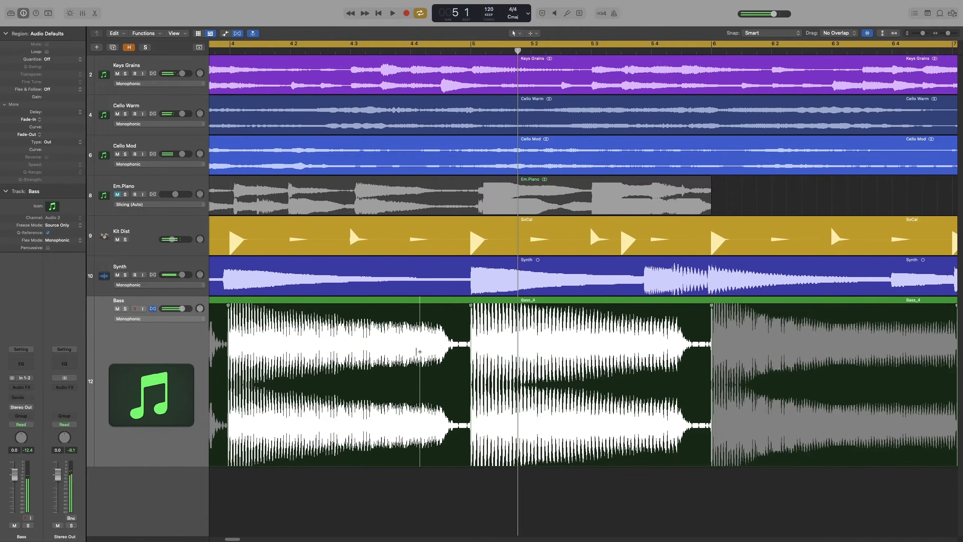
click(374, 352)
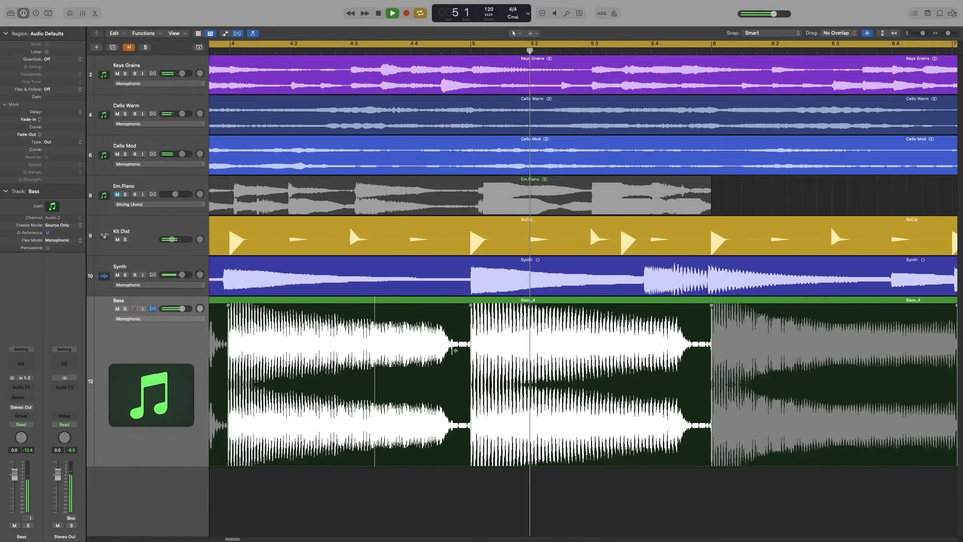
Solo the Bass track and play the tail of the bar 4 note into bar 5
click(449, 330)
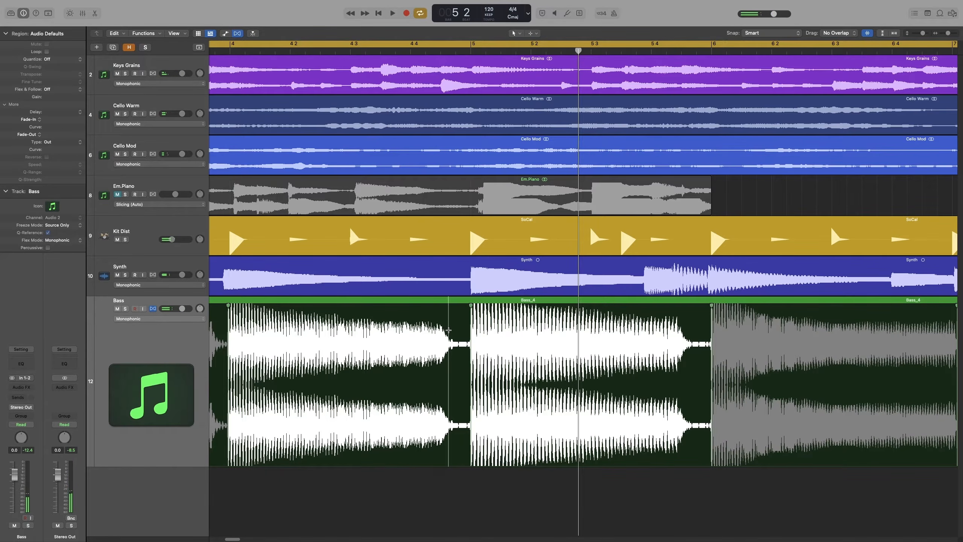
scroll(448, 330, up, 3)
scroll(449, 330, up, 5)
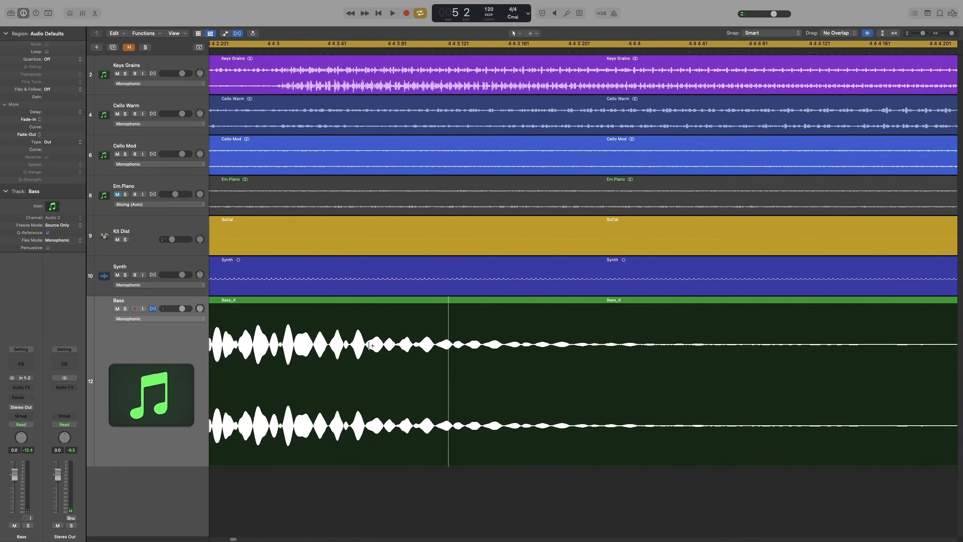
key(s)
click(315, 357)
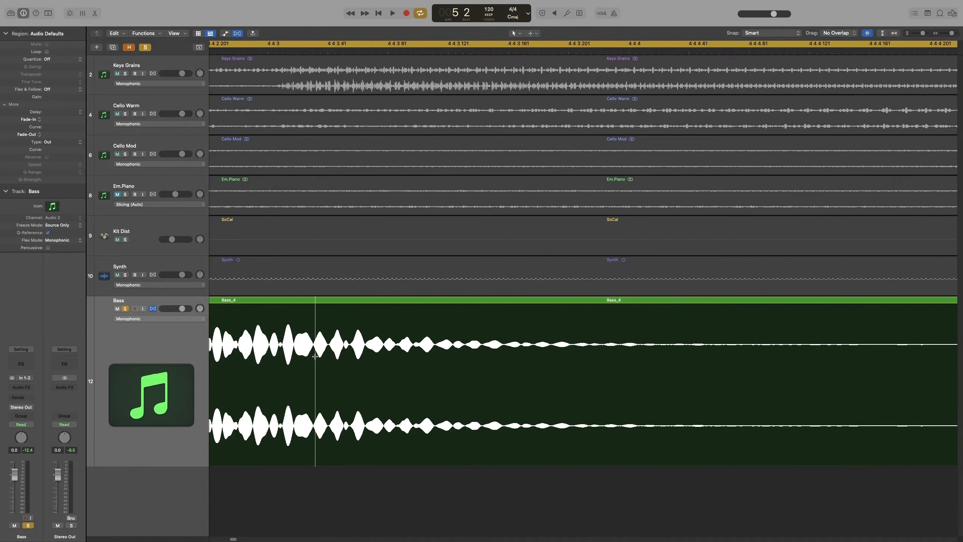
scroll(315, 357, down, 5)
key(space)
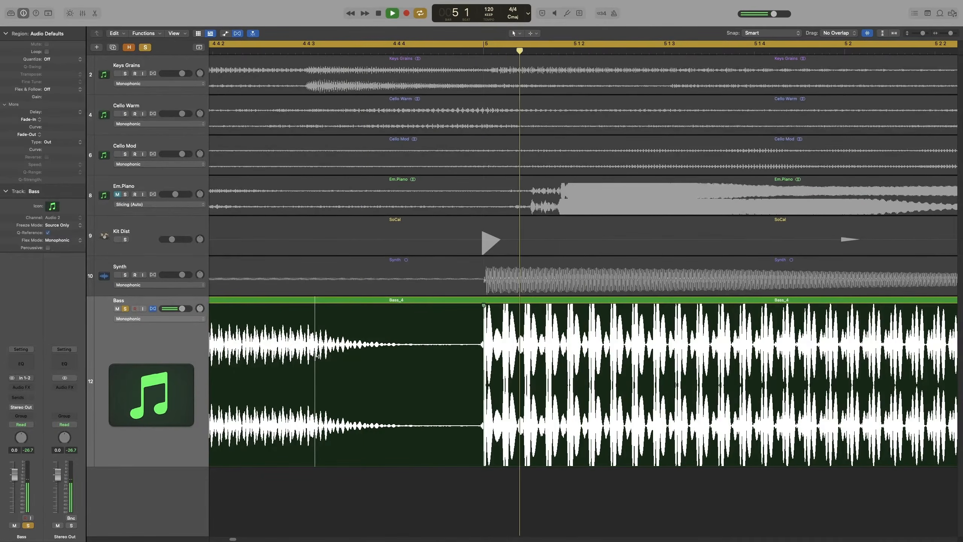
Add a flex marker at the tail of the bar 4 bass note, stretch it to just before bar 5, and accept the high speed section
click(316, 315)
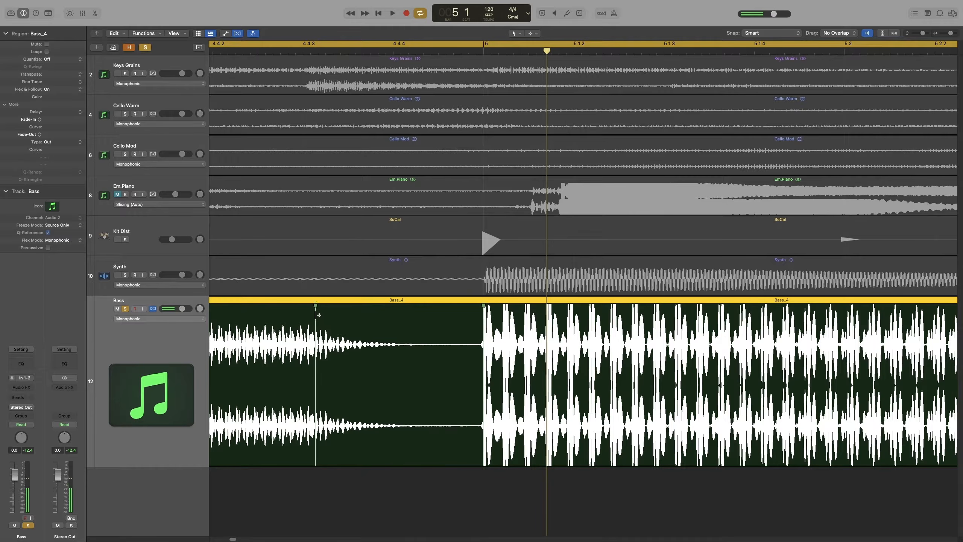
drag(315, 309, 474, 322)
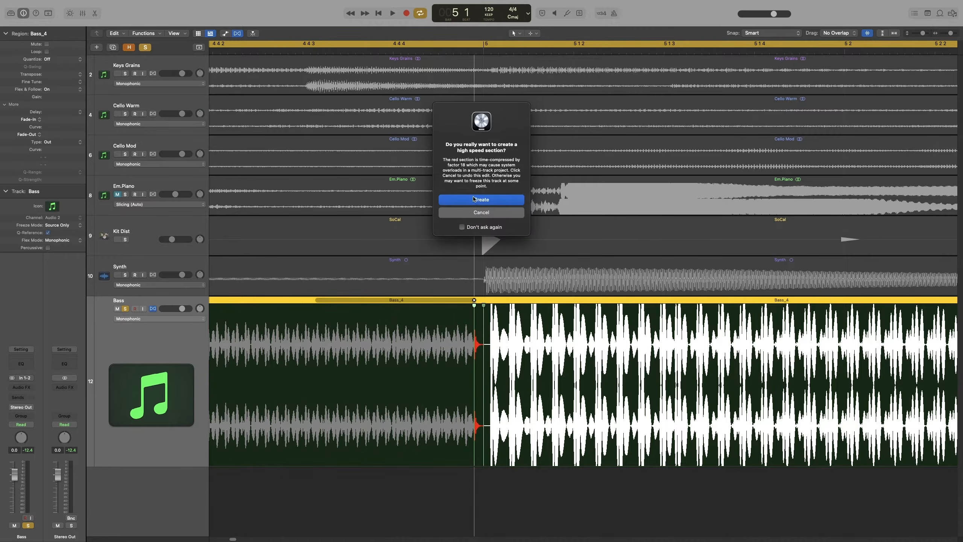
click(479, 200)
Play the soloed bass across the bar 5 line to check the lengthened bar 4 note
key(super+Left)
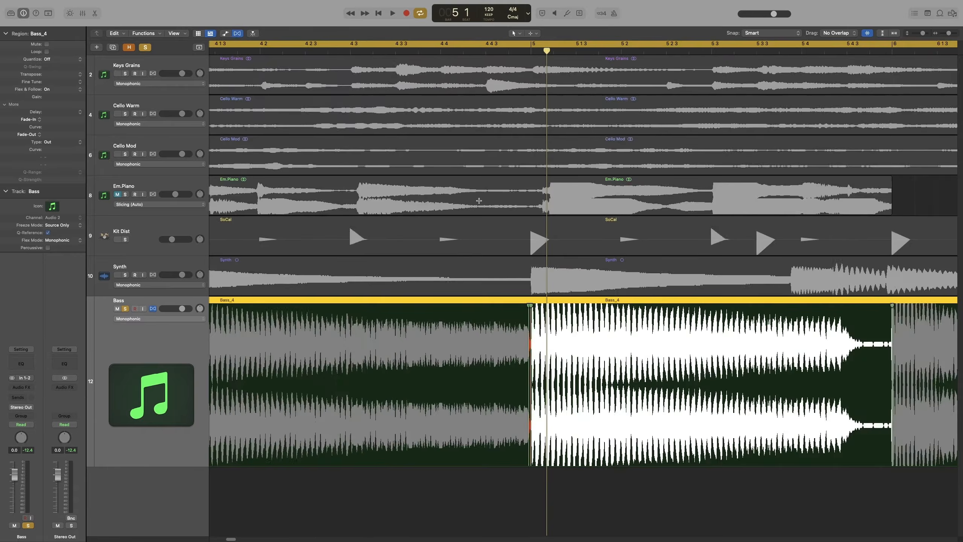
key(super+Left)
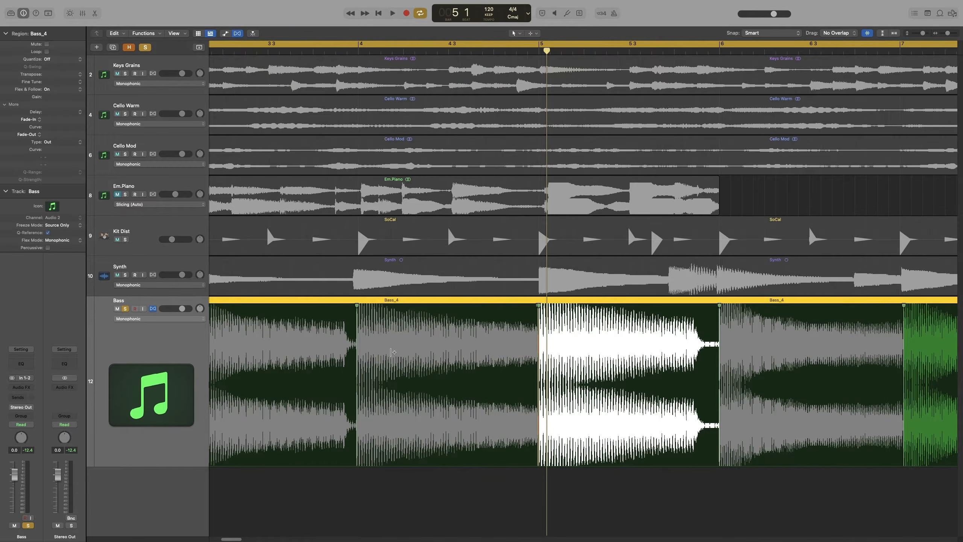
key(space)
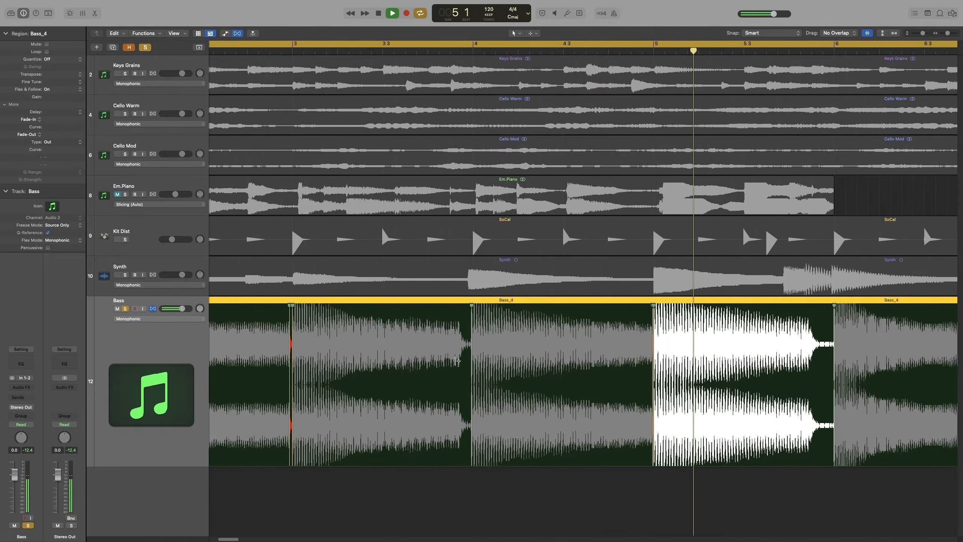
key(space)
Play the soloed bass from beat 4 of bar 5 into bar 6 to locate where the bar 5 note ends
scroll(452, 356, right, 10)
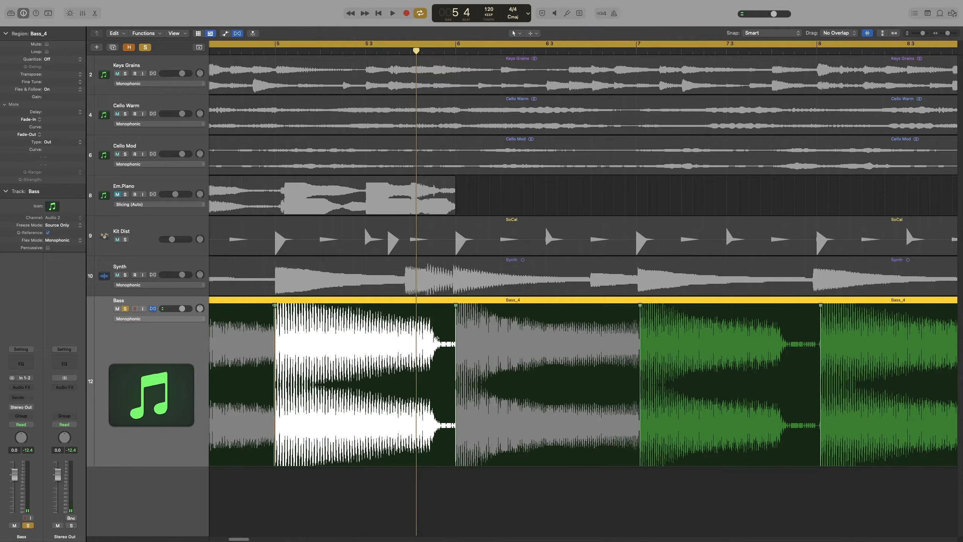
key(super+Right)
key(super+Right)
key(super+Right)
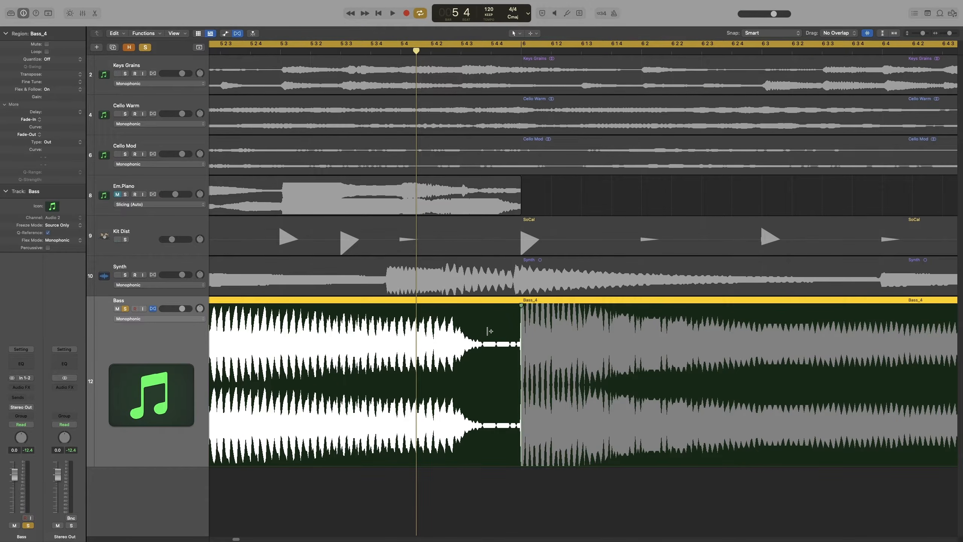
click(401, 357)
key(space)
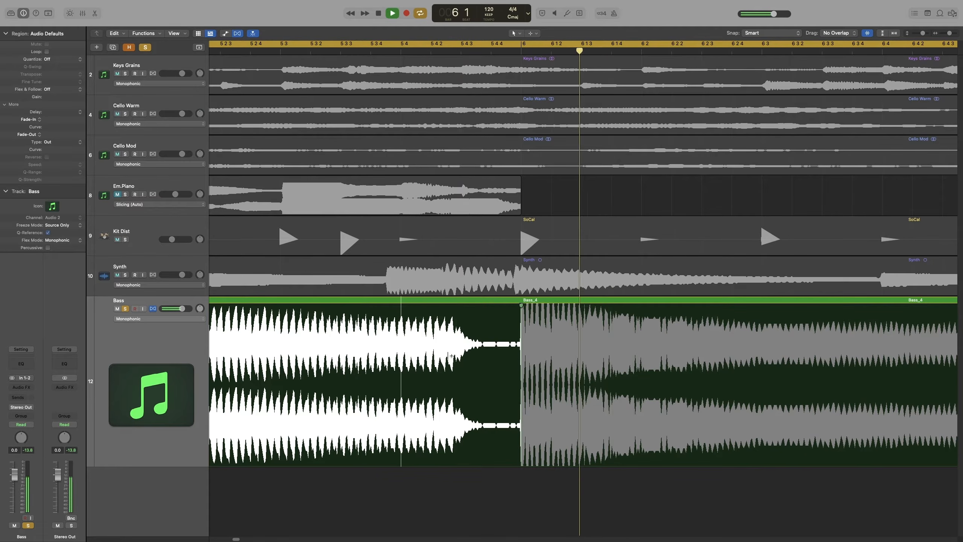
key(space)
click(454, 336)
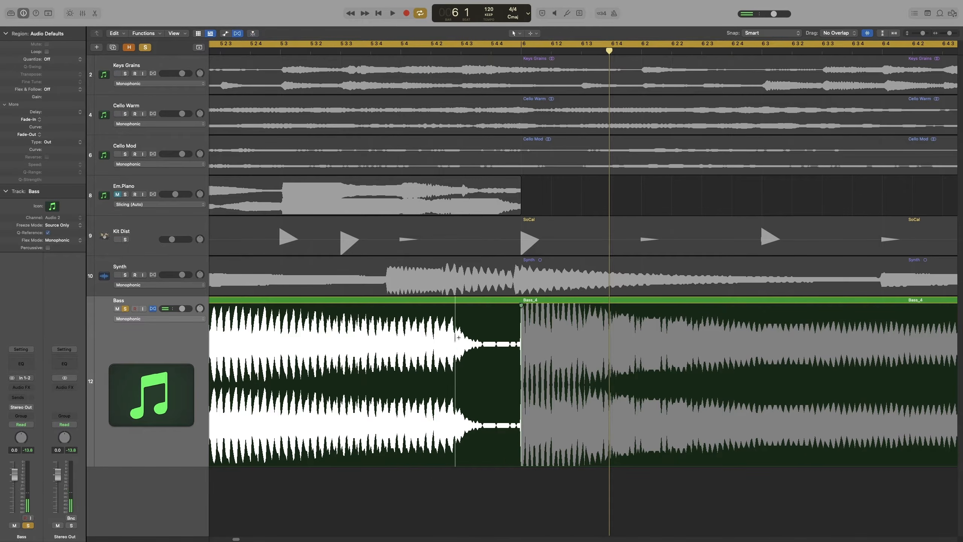
key(space)
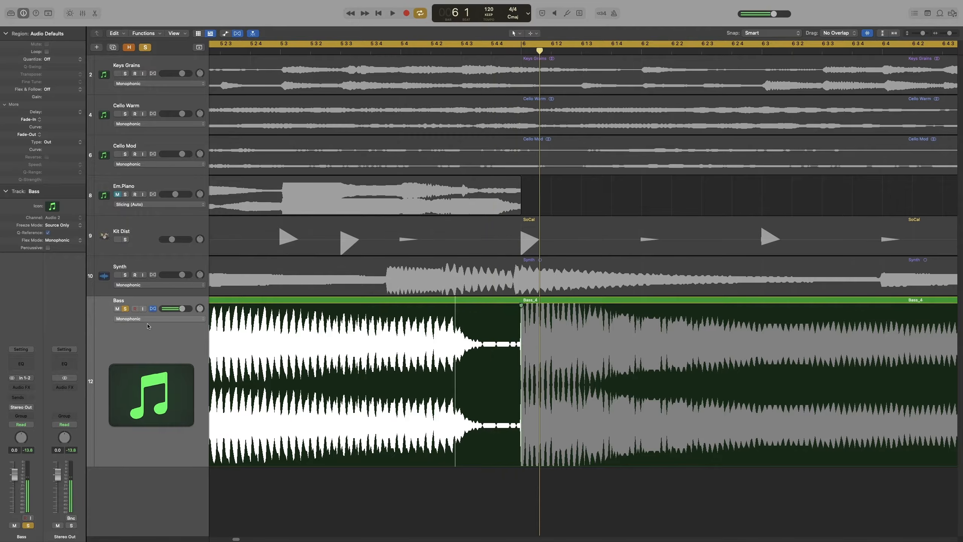
Unsolo the Bass track, then stretch the bar 5 note's tail with a flex marker to just before bar 6, accepting the high speed section
click(126, 309)
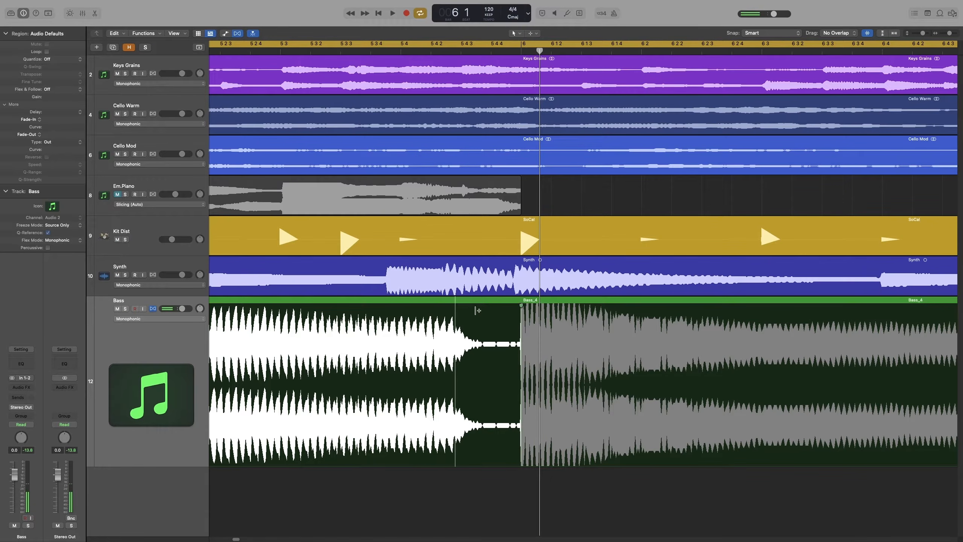
click(454, 315)
mouse_move(455, 307)
mouse_down()
mouse_move(517, 311)
mouse_move(517, 346)
mouse_up()
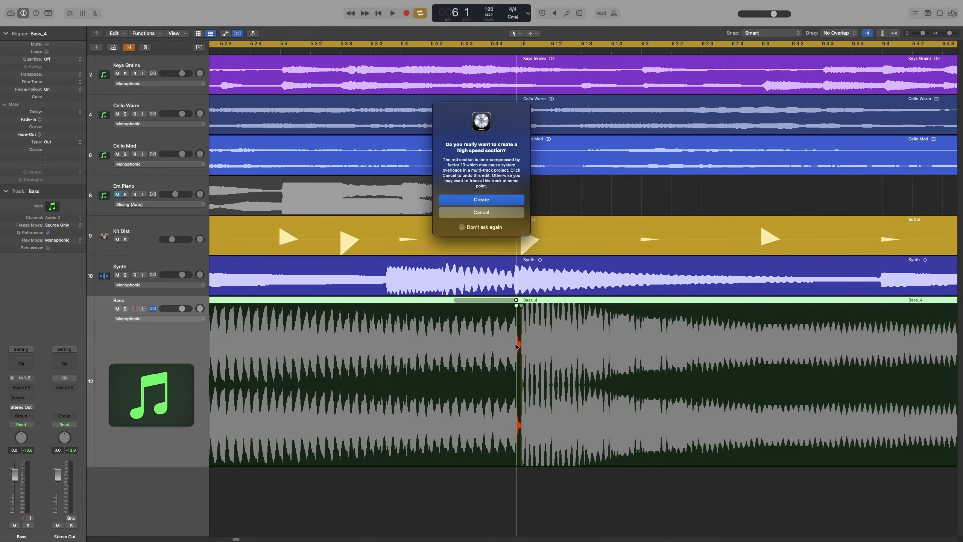
click(518, 199)
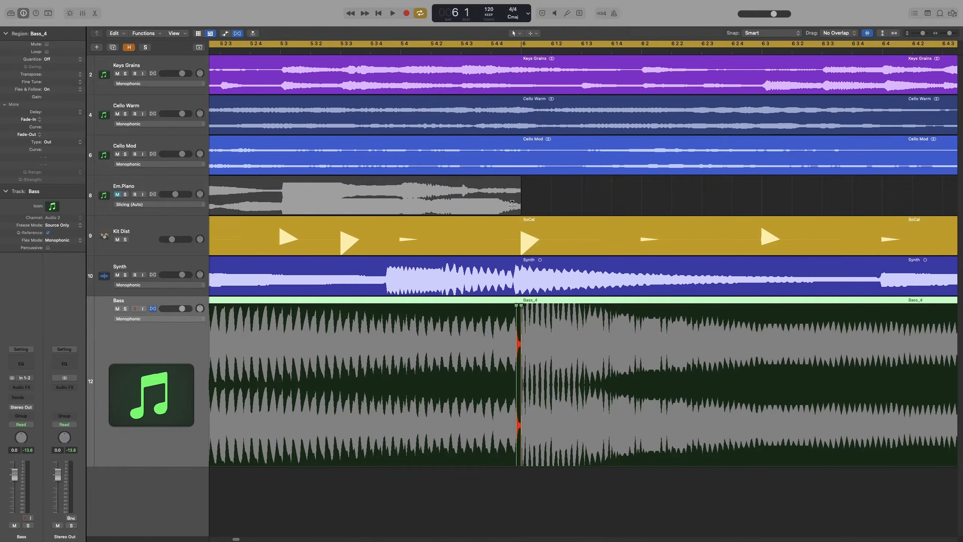
Play the mix from bar 5, then solo the Bass track during playback to check the transition into bar 6
key(super+Left)
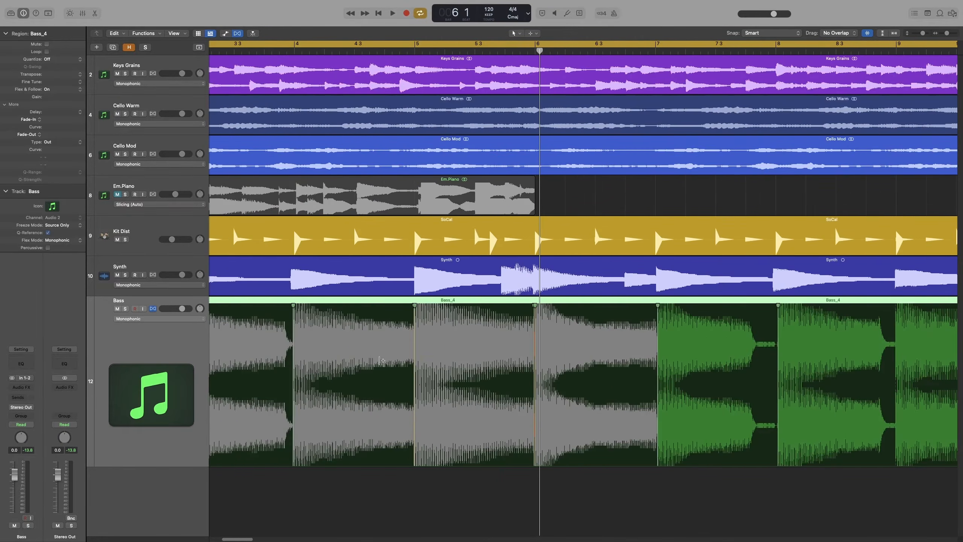
click(451, 359)
key(space)
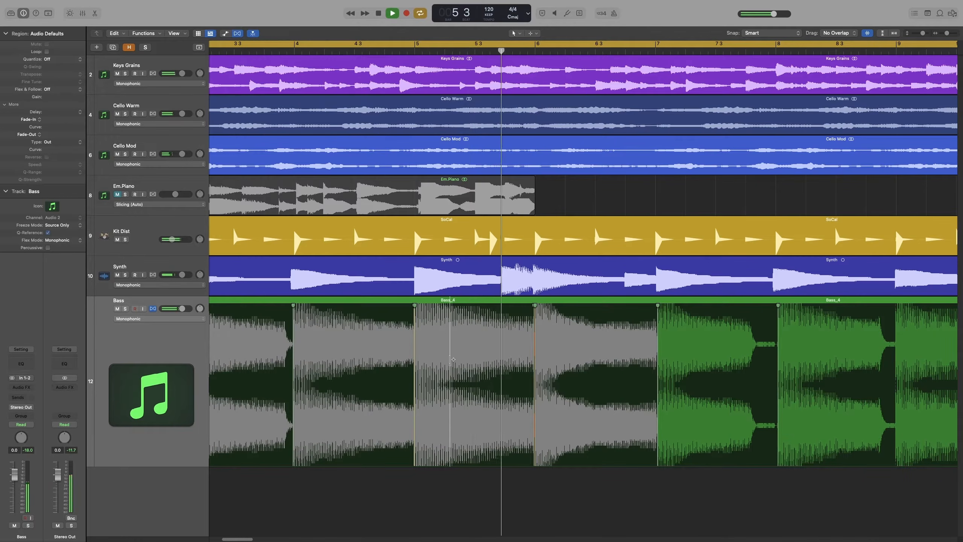
key(s)
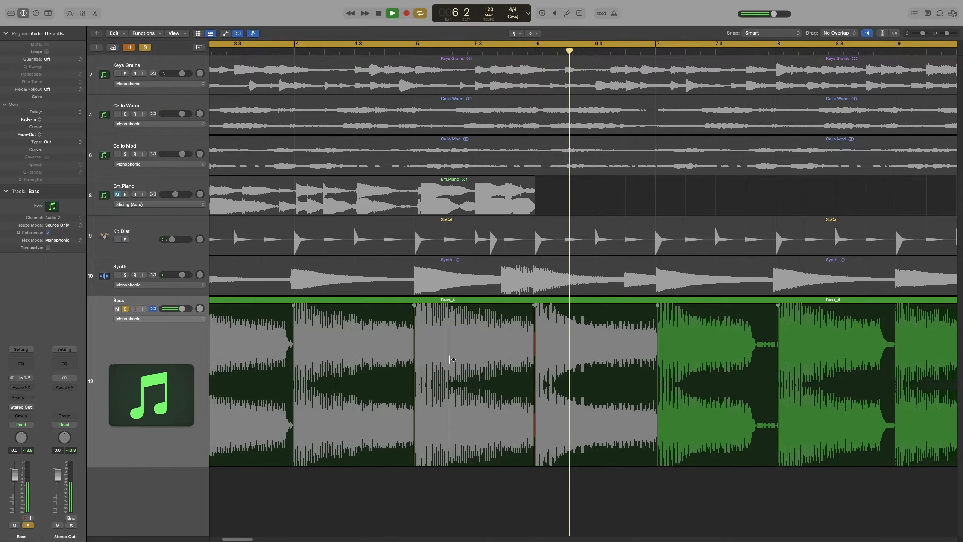
key(space)
Play the soloed bass around beat 4 of bar 7 to locate where the bar 7 note ends
scroll(447, 353, right, 5)
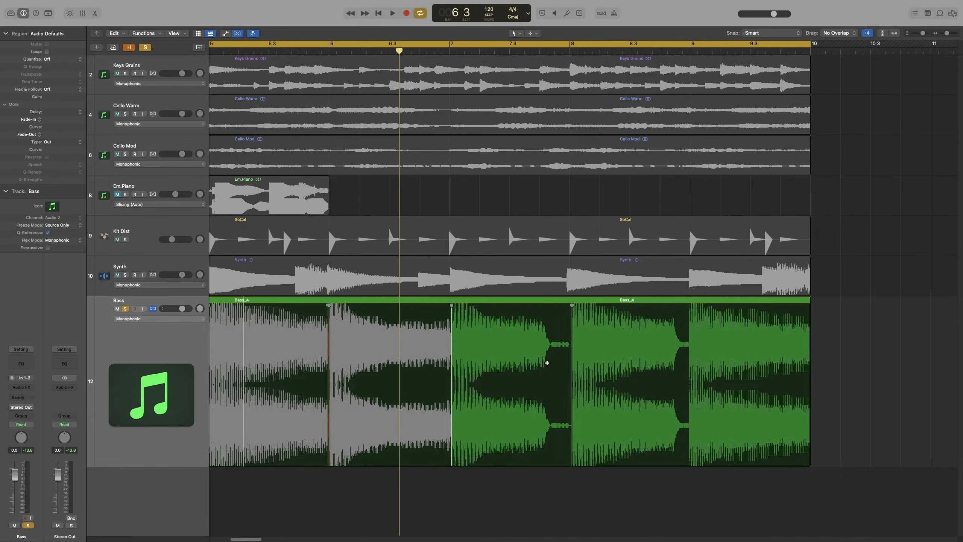
key(space)
scroll(546, 363, up, 6)
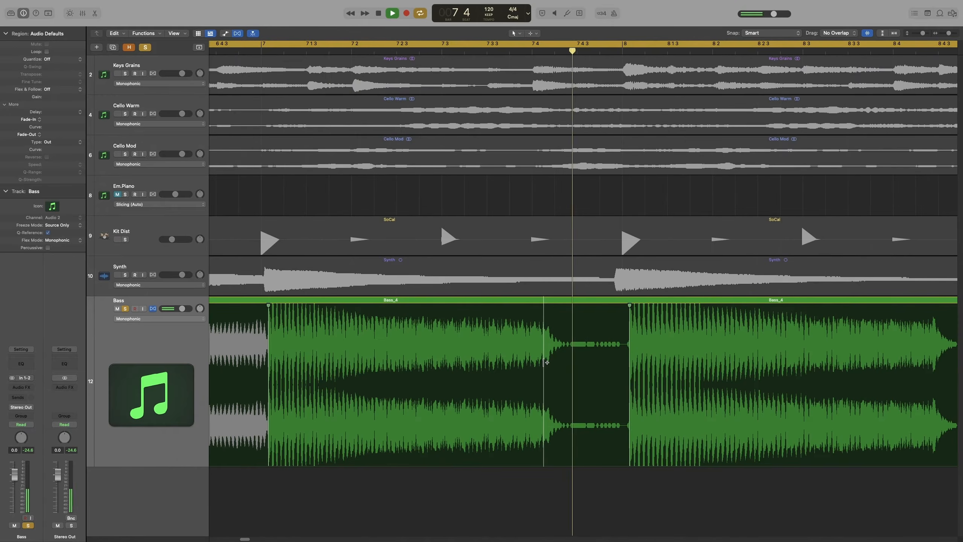
key(space)
scroll(544, 355, up, 2)
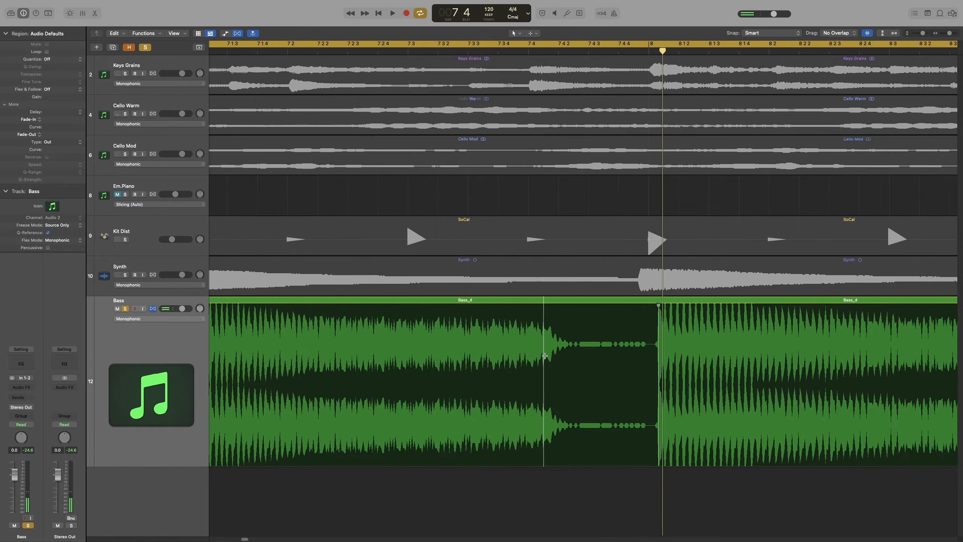
scroll(544, 355, up, 2)
click(550, 345)
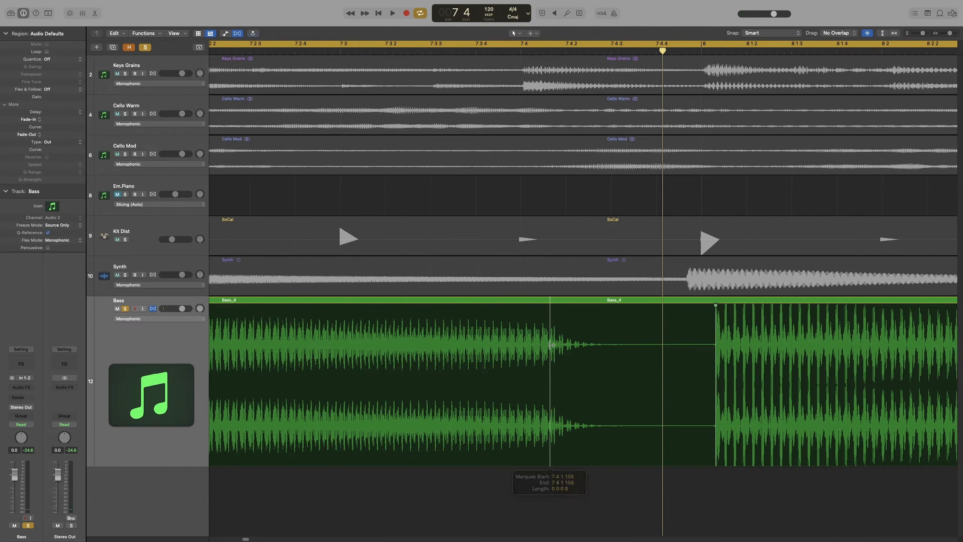
key(space)
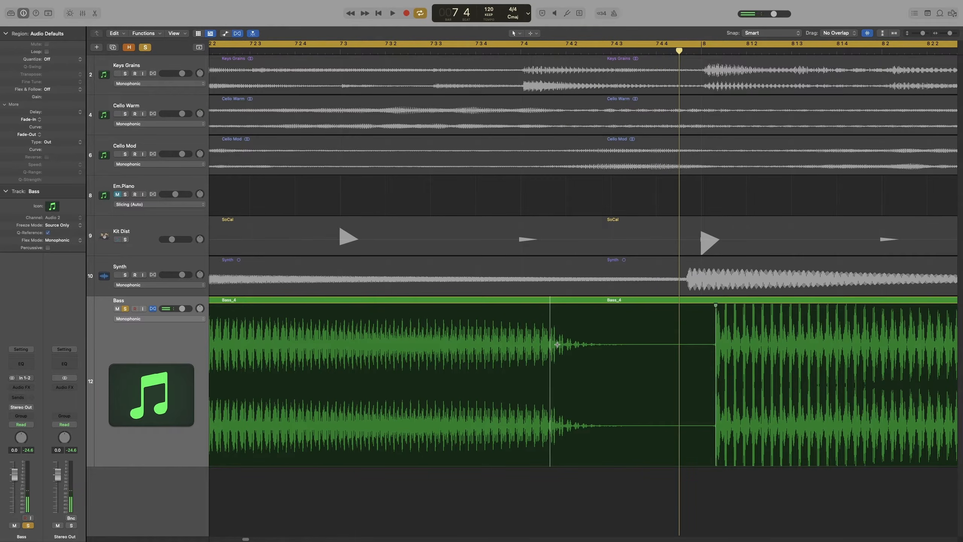
click(557, 345)
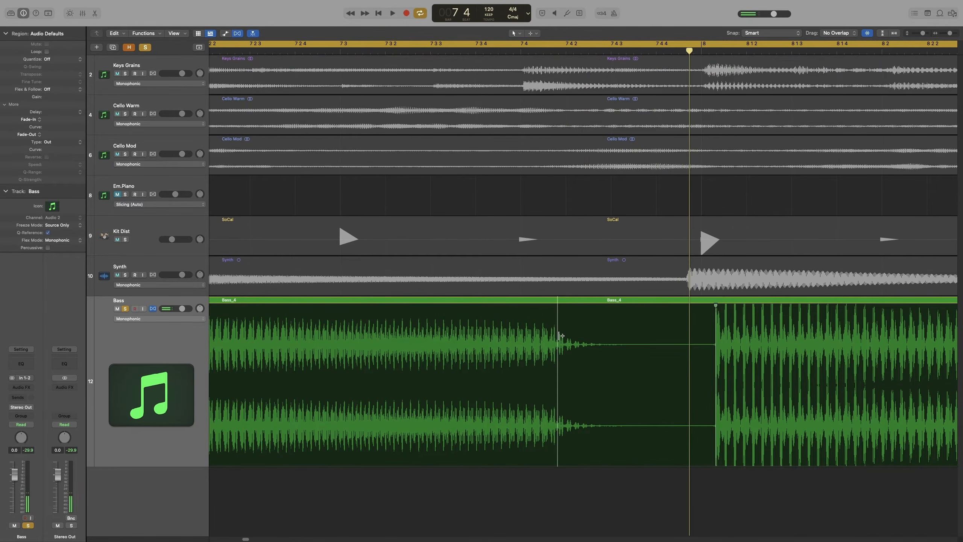
Add a flex marker at the bar 7 note's tail, stretch it to just before bar 8, and accept the high speed section
click(557, 331)
key(super+Left)
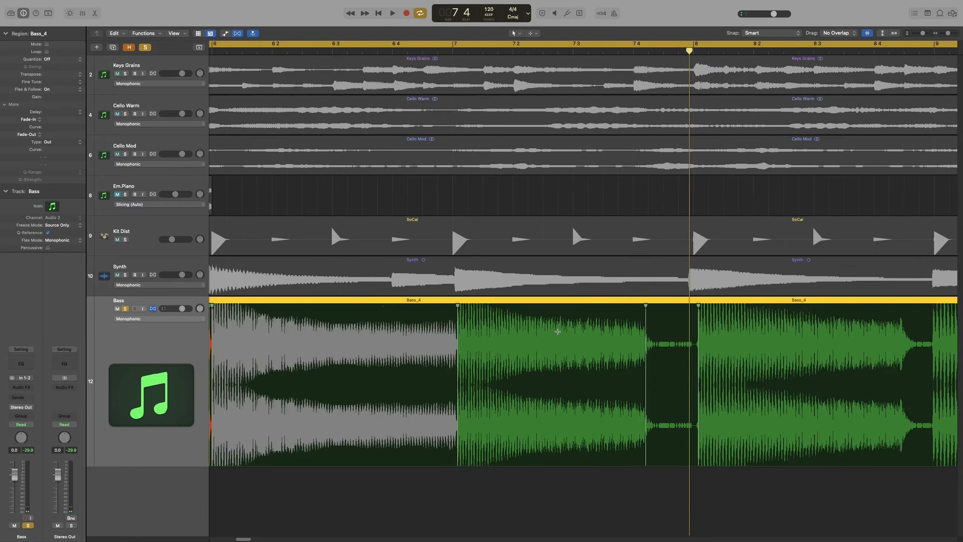
drag(648, 307, 693, 310)
click(496, 202)
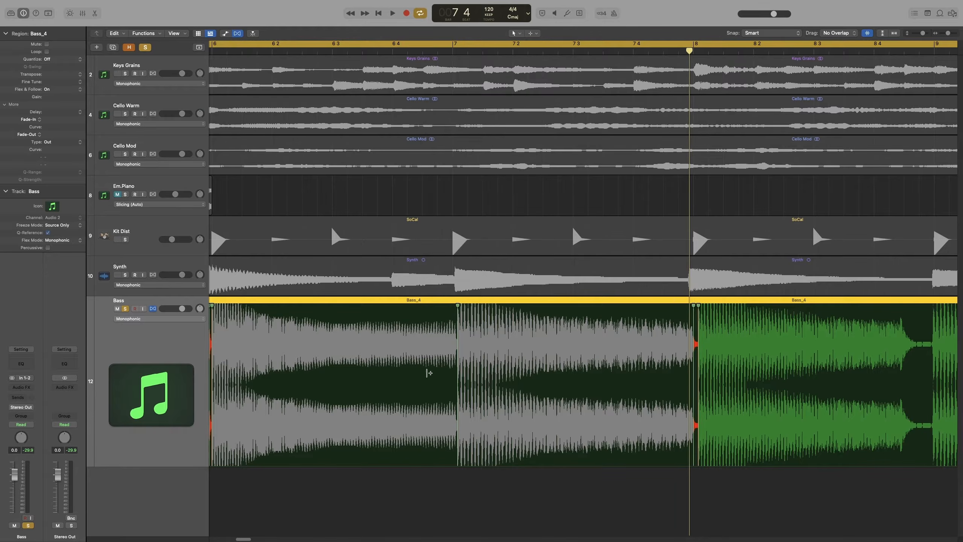
Play the soloed bass from late bar 6 into bar 9 to check the lengthened bar 7 note
key(space)
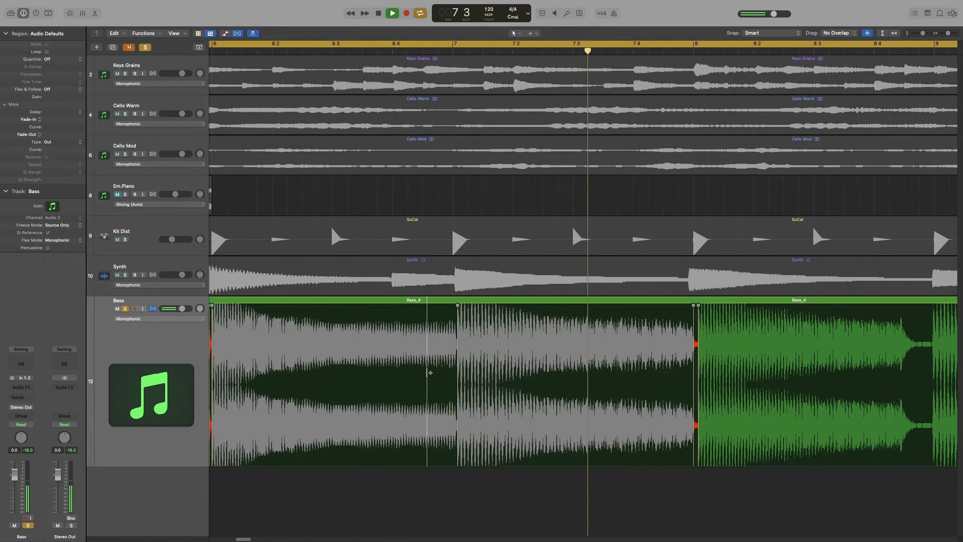
scroll(428, 373, right, 10)
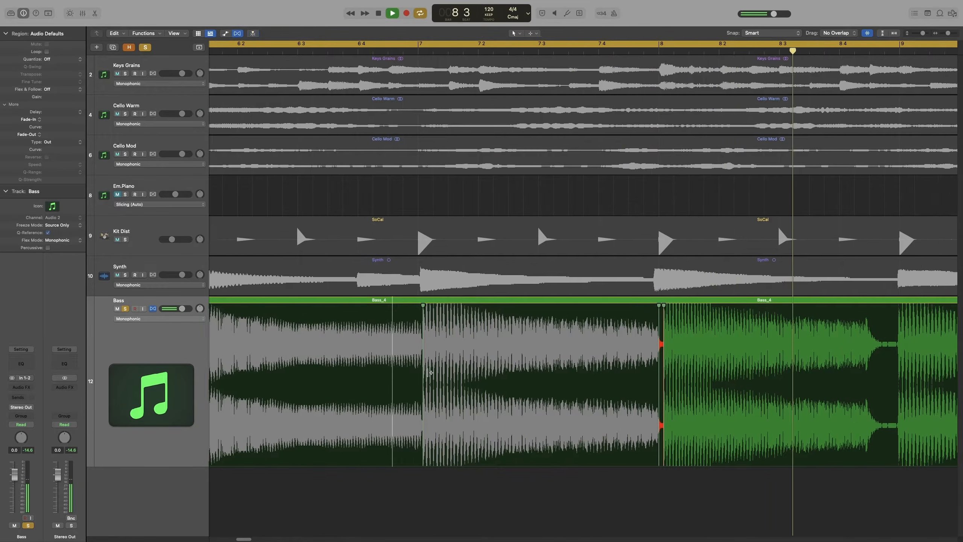
key(space)
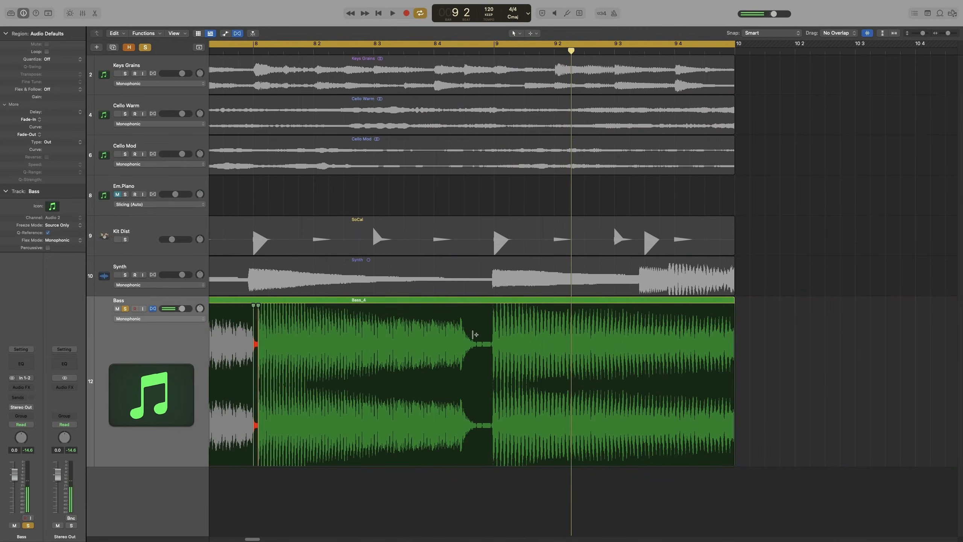
Play the soloed bass from beat 4 of bar 8 to locate where the bar 8 note ends
scroll(464, 336, up, 10)
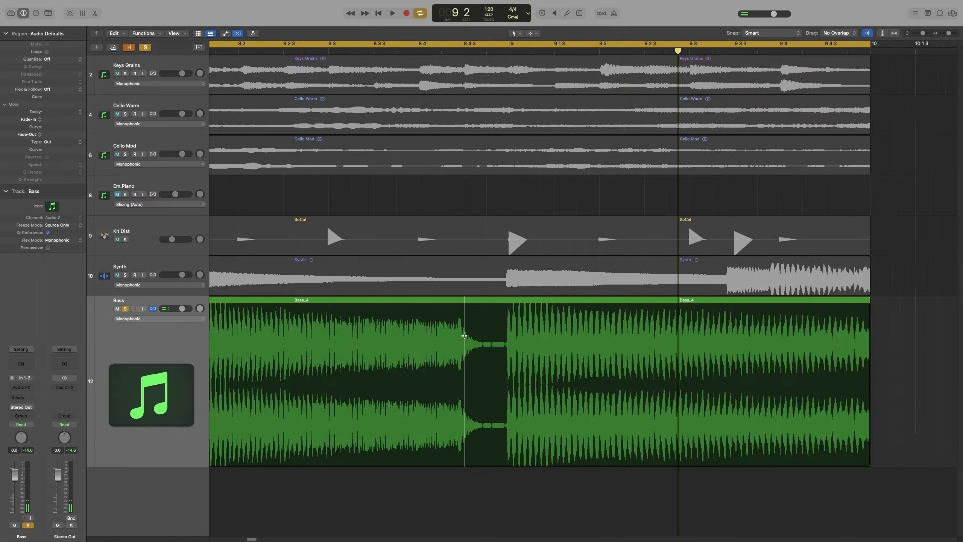
click(447, 348)
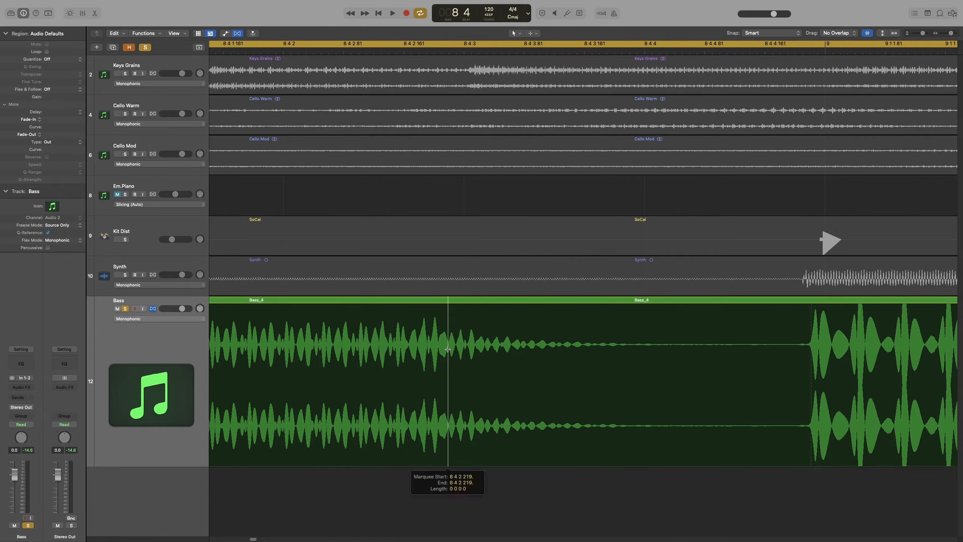
key(space)
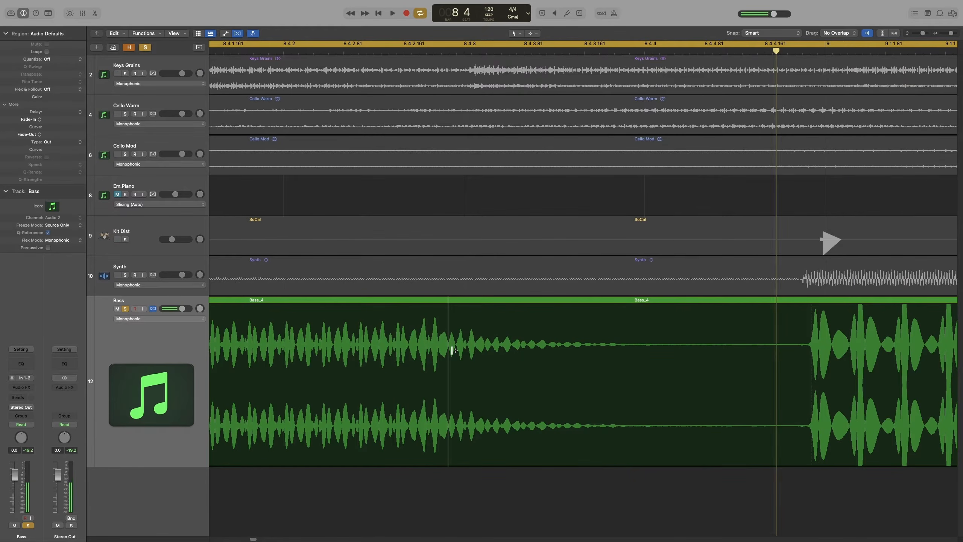
scroll(452, 349, down, 10)
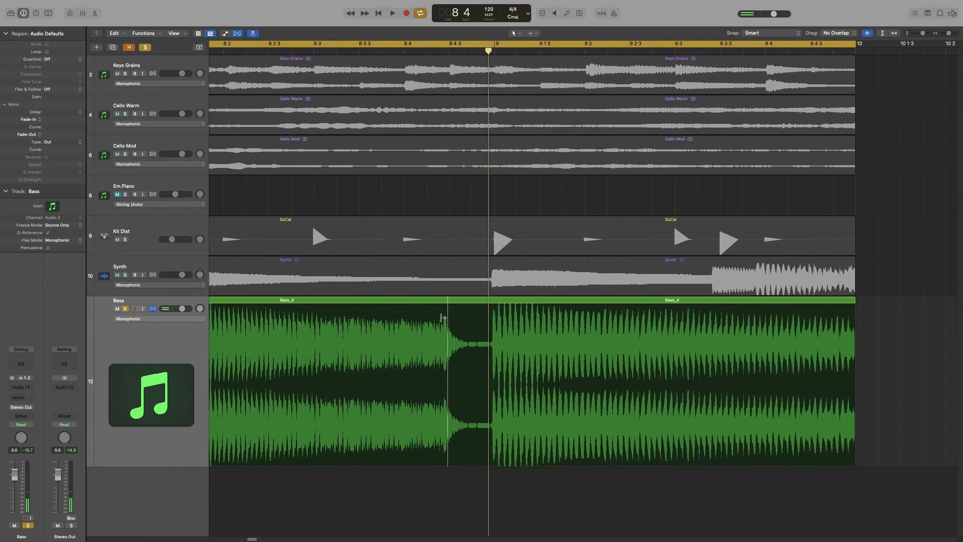
Add flex markers at the bar 8 note's tail and the bar 9 note's start, then stretch the tail to just before bar 9
click(447, 317)
drag(447, 308, 487, 355)
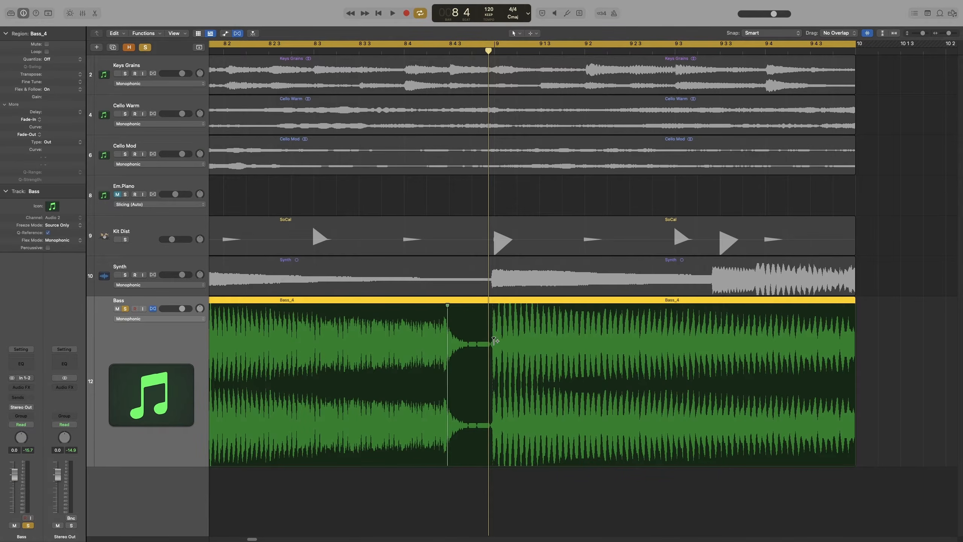
click(492, 334)
drag(448, 305, 487, 308)
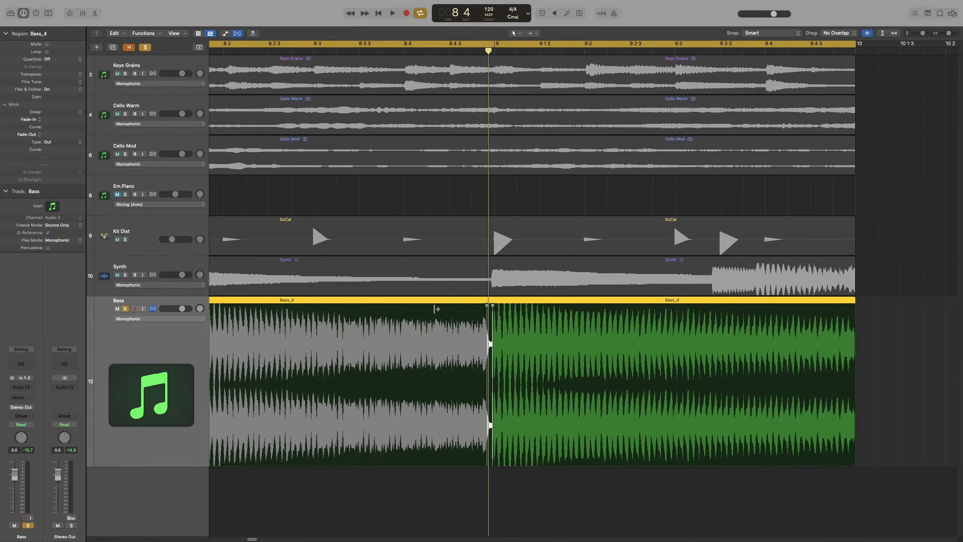
Play the soloed bass from the middle of bar 7 into bar 9 to check the lengthened notes
key(super+Left)
key(super+Left)
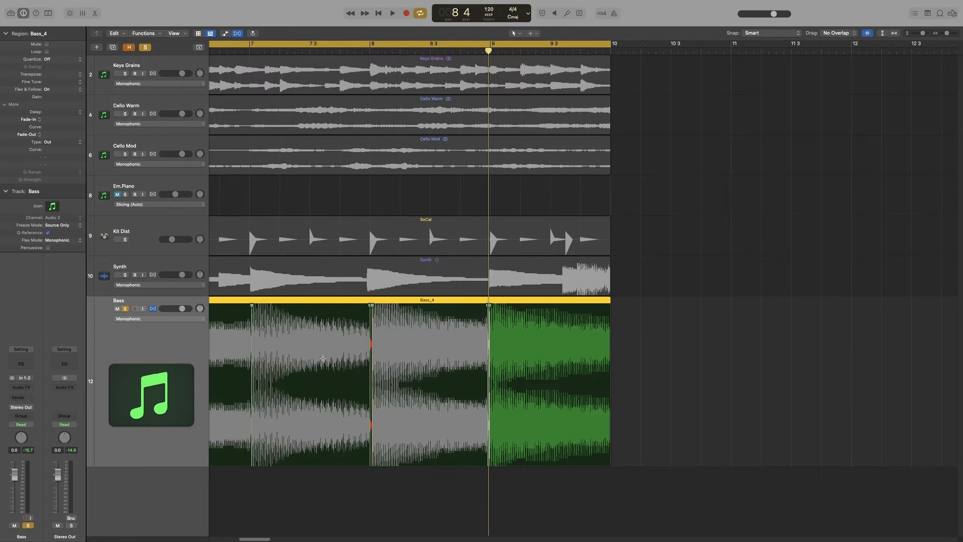
click(323, 358)
key(space)
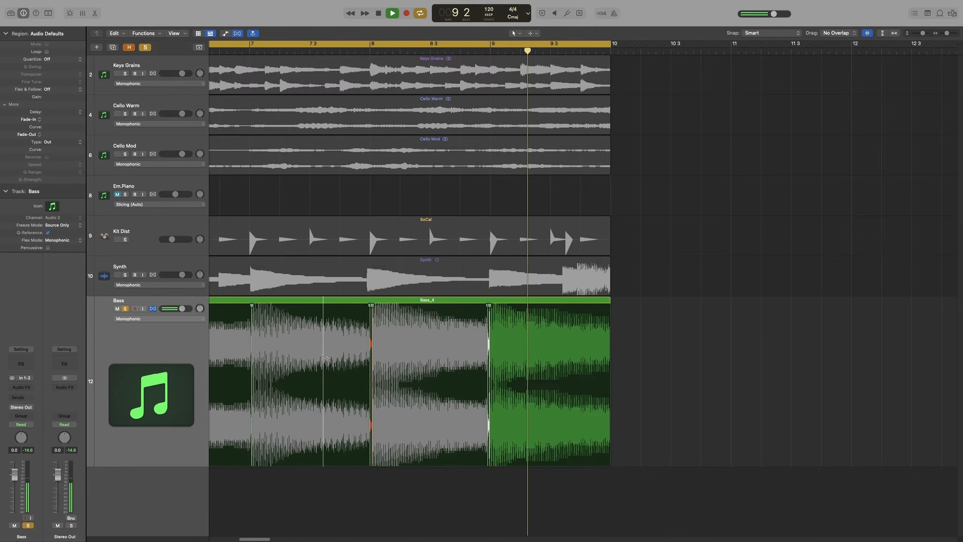
key(space)
Unsolo the Bass track and play the edited bass with the full mix through bar 9
click(125, 309)
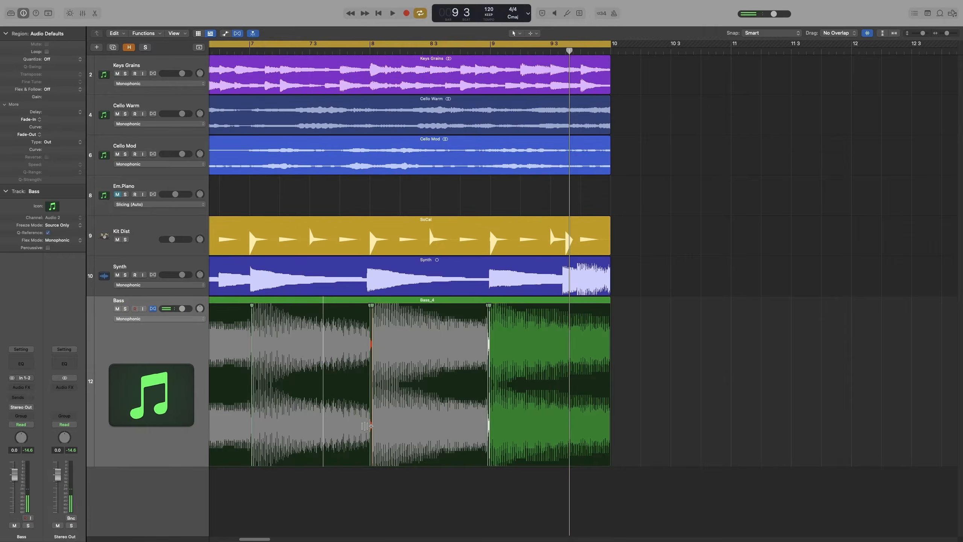
scroll(365, 427, left, 10)
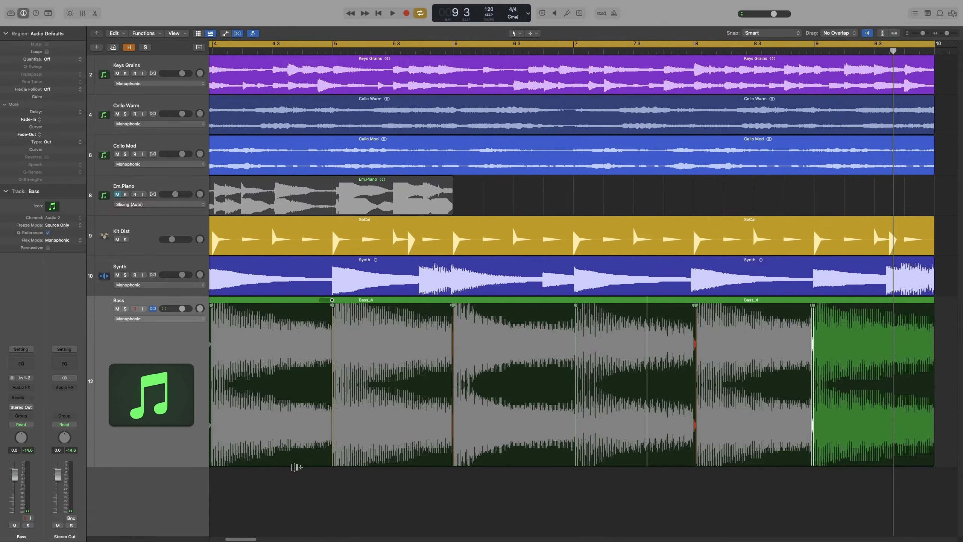
key(space)
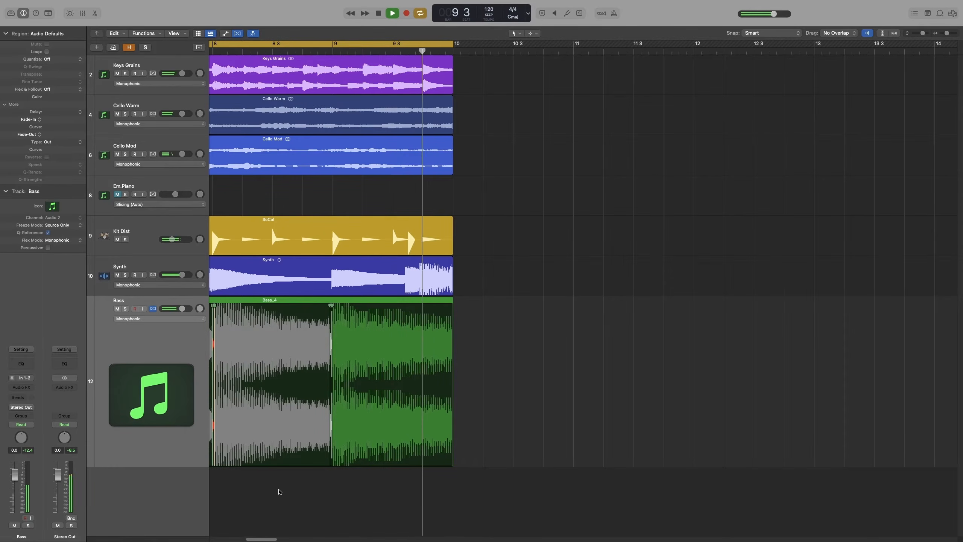
key(space)
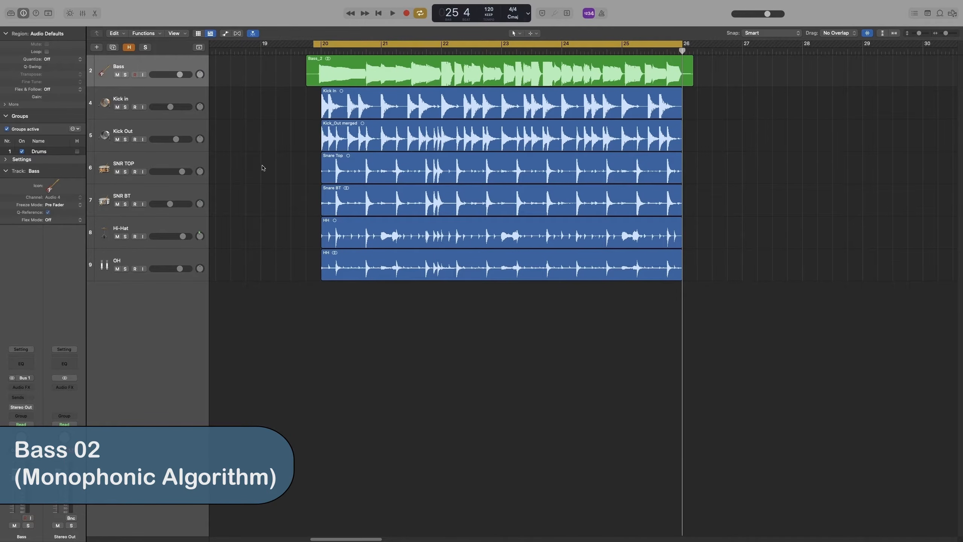
Play the second project's bass with the drums from bar 20 to bar 26, enlarging the Bass track to inspect its timing
key(space)
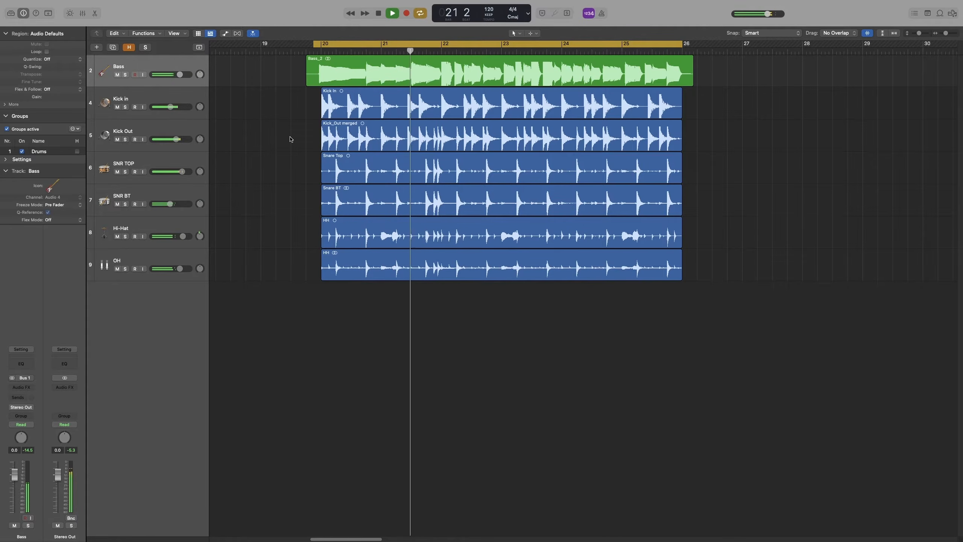
key(ctrl+z)
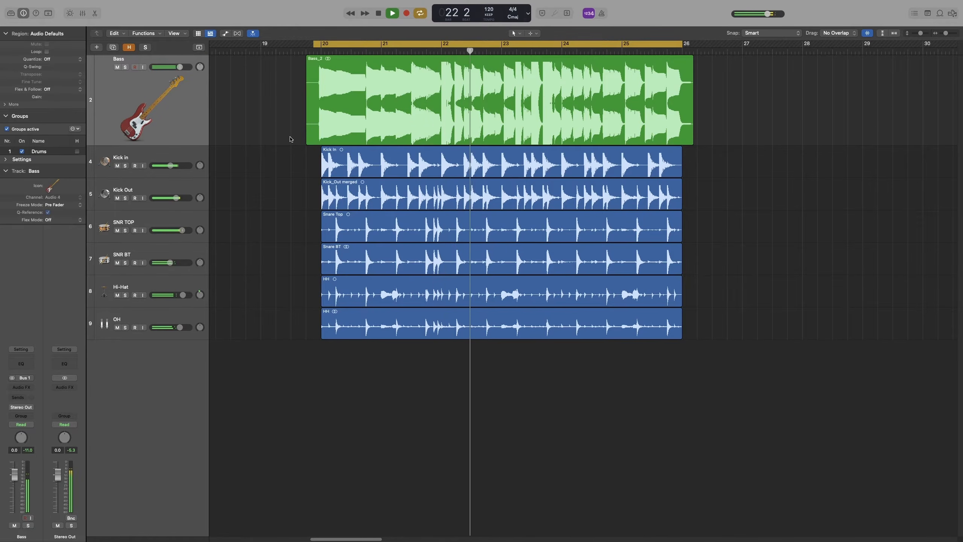
key(super+Right)
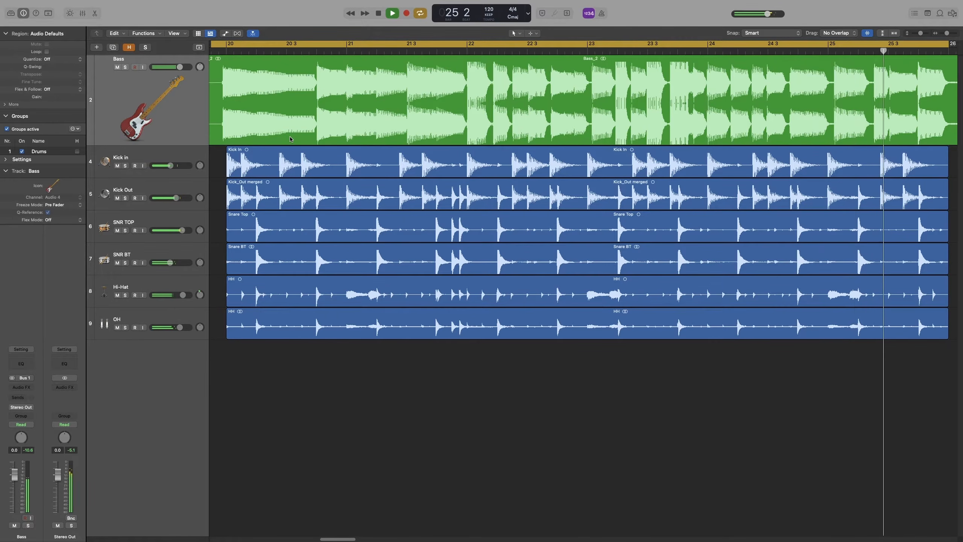
key(space)
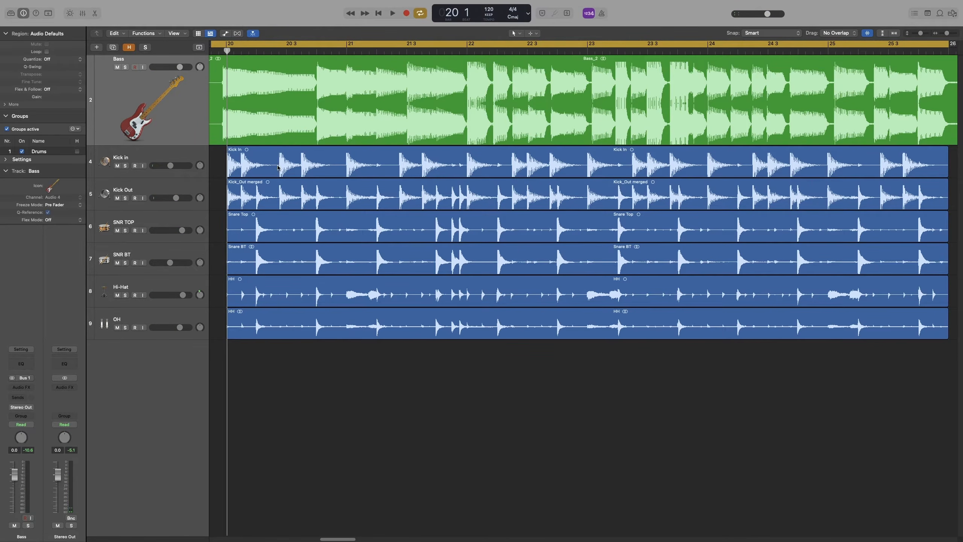
Show the flex controls, enable Flex on the Bass track, and set its mode to Flex Time - Monophonic
scroll(277, 167, left, 3)
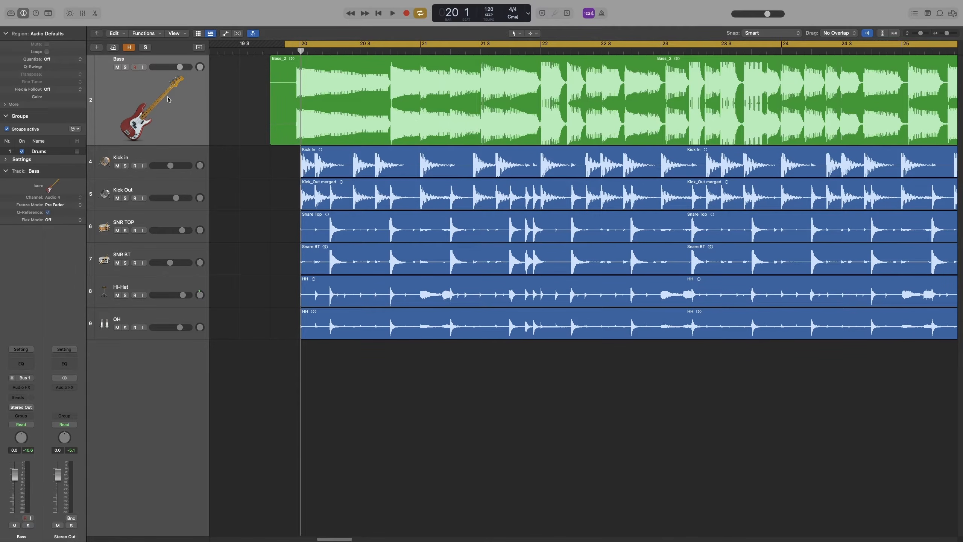
key(super+f)
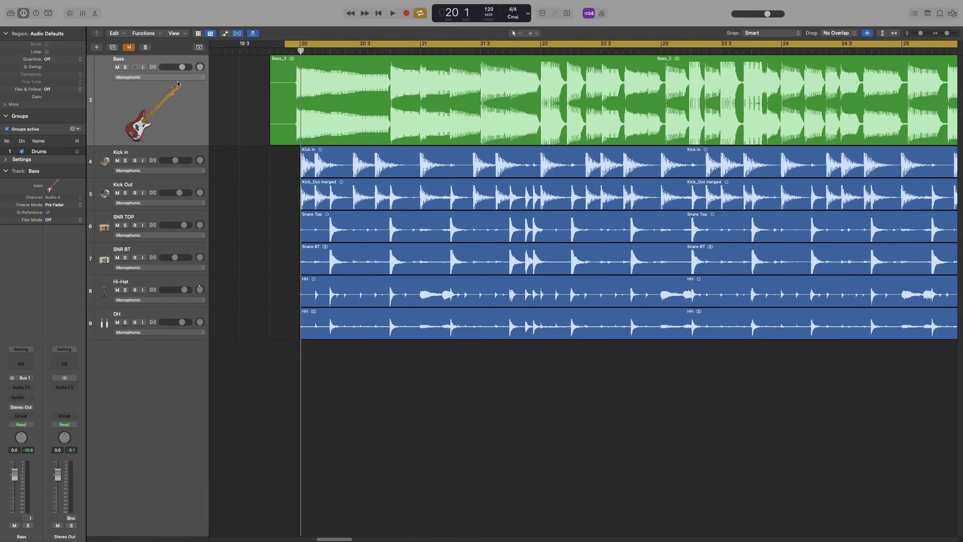
click(153, 68)
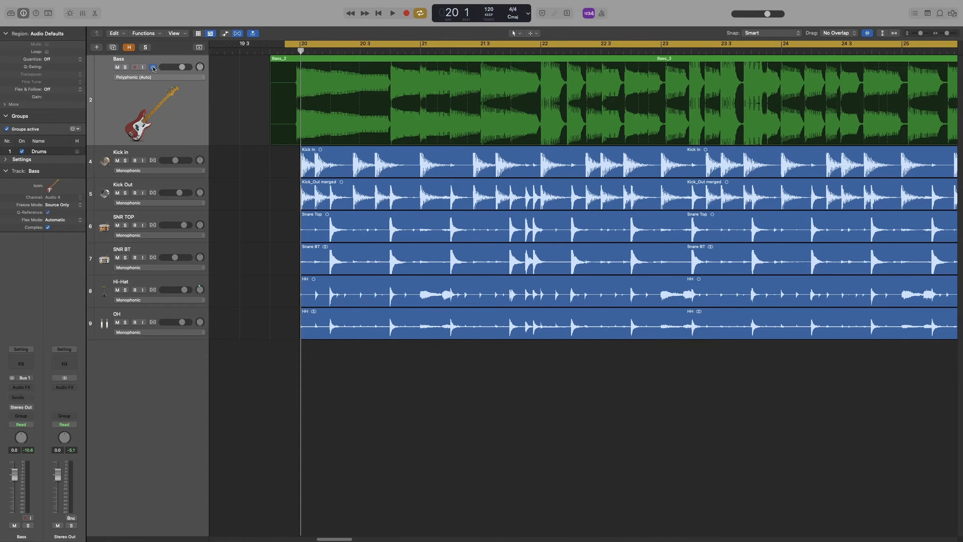
click(123, 78)
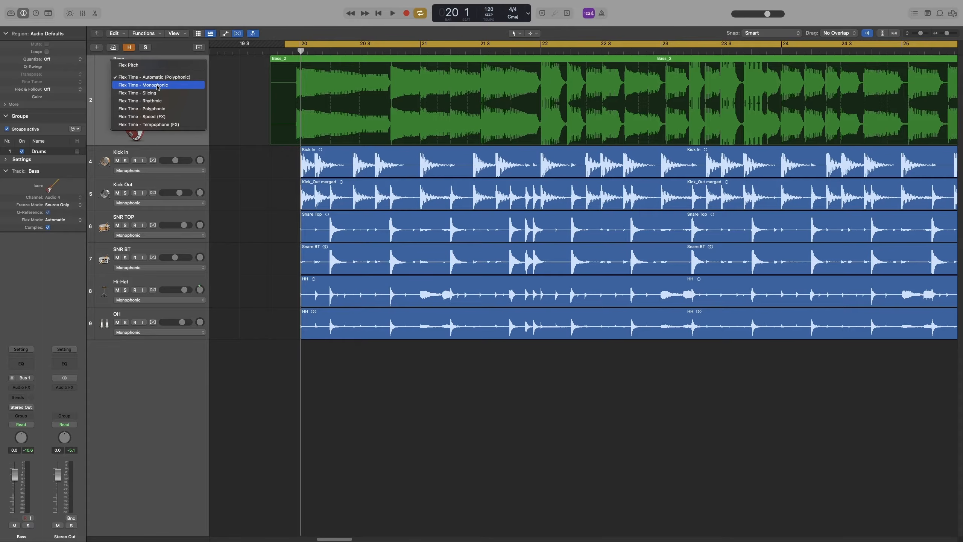
click(158, 85)
key(super+Right)
key(super+Down)
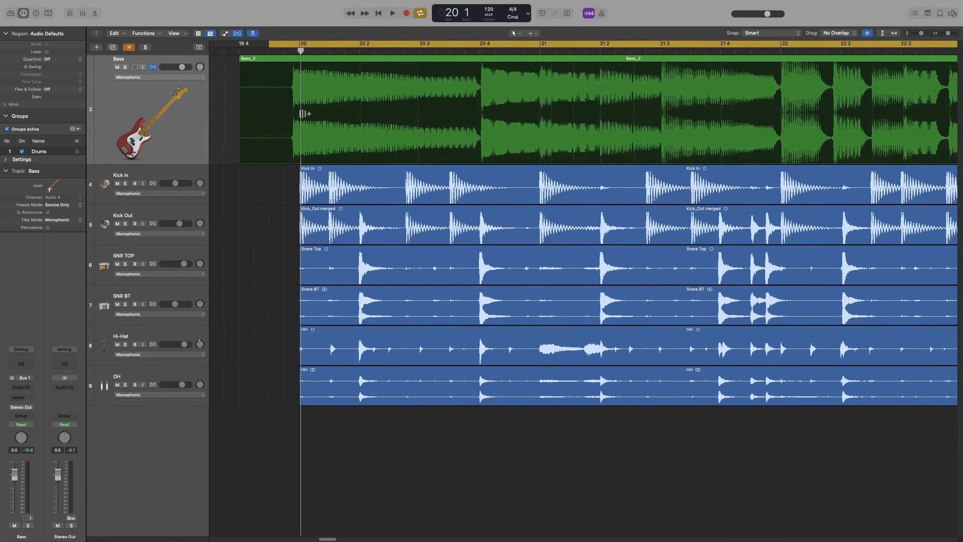
Play the start of bar 20 to compare the first bass note's timing with the kick
key(super+Right)
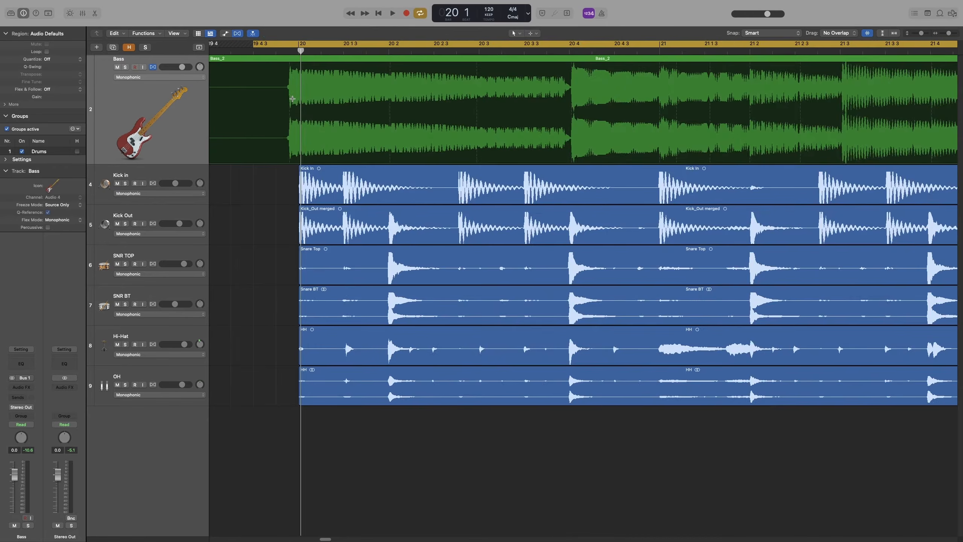
key(space)
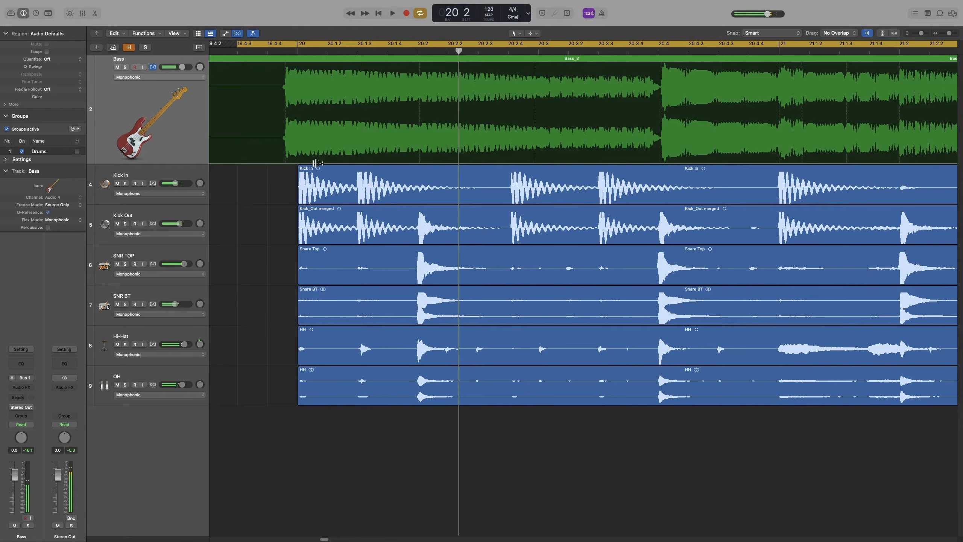
key(space)
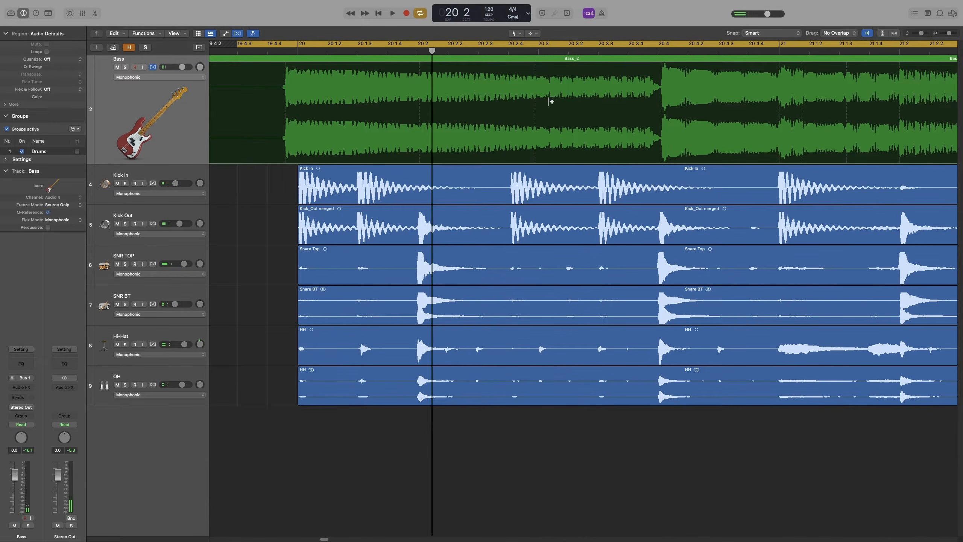
key(space)
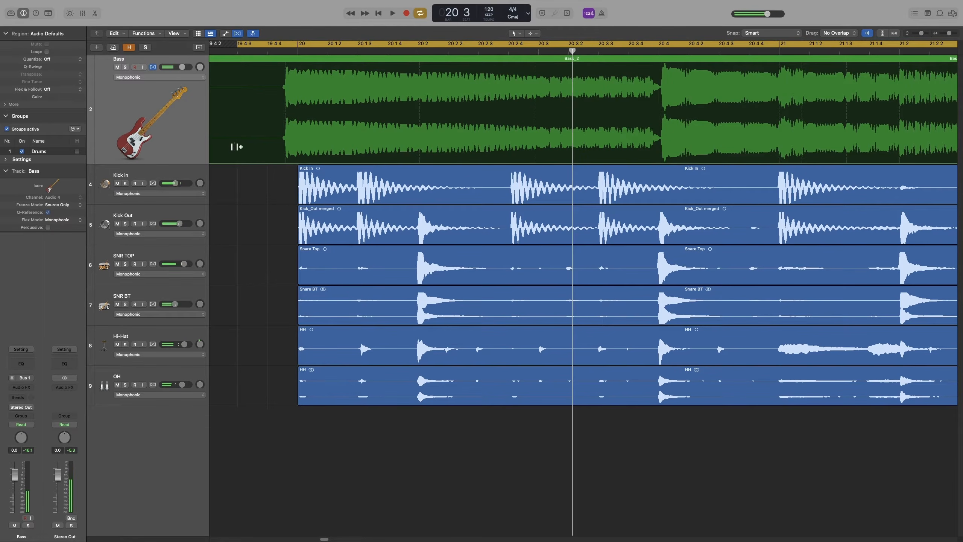
Add a flex marker at the first bass note, align it with the kick on bar 20, and play it back
click(287, 149)
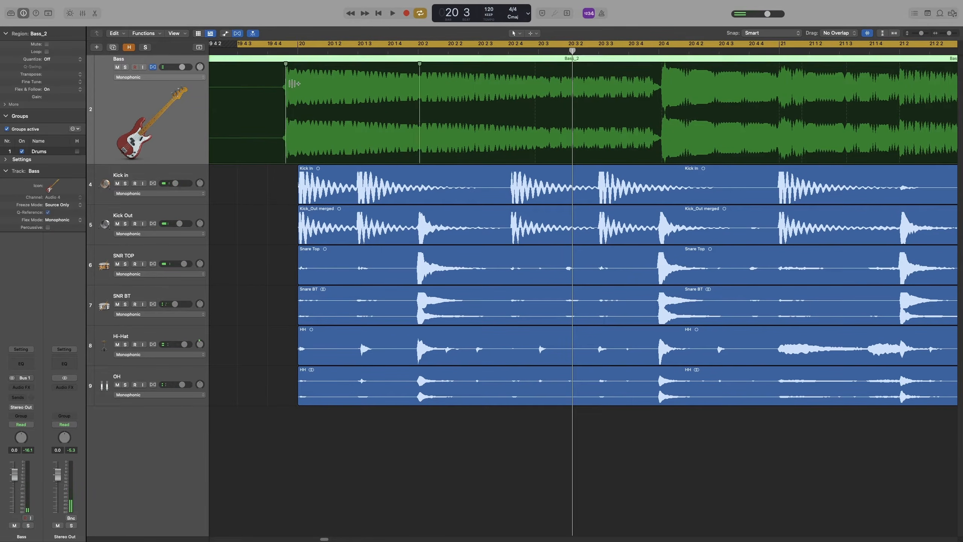
drag(286, 65, 298, 67)
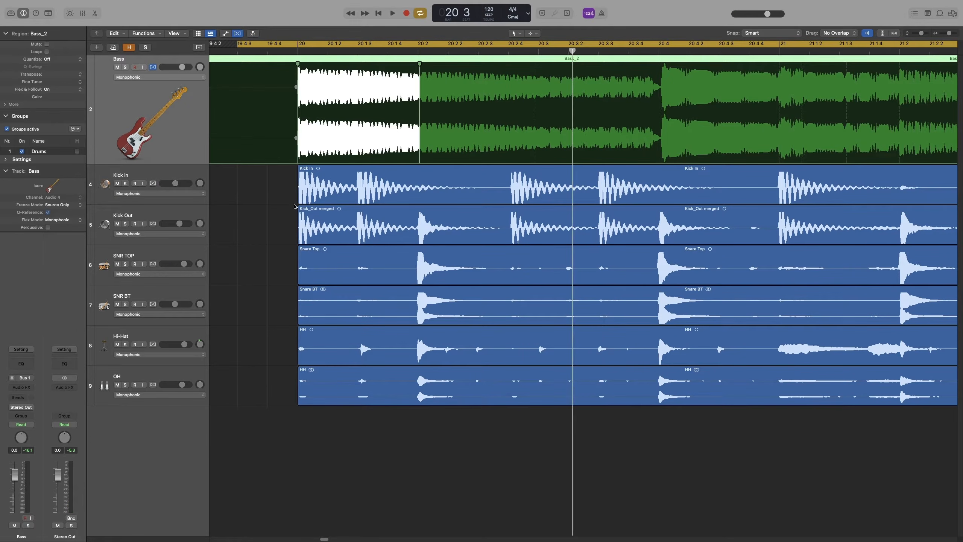
key(space)
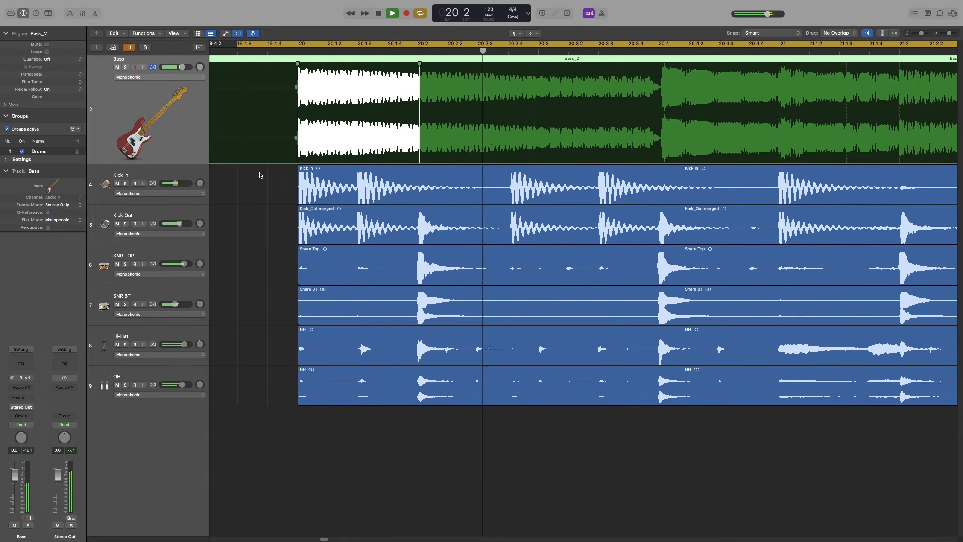
Play the bass with the drums from the second beat of bar 20 into bar 22 to find off-time notes
scroll(380, 171, right, 6)
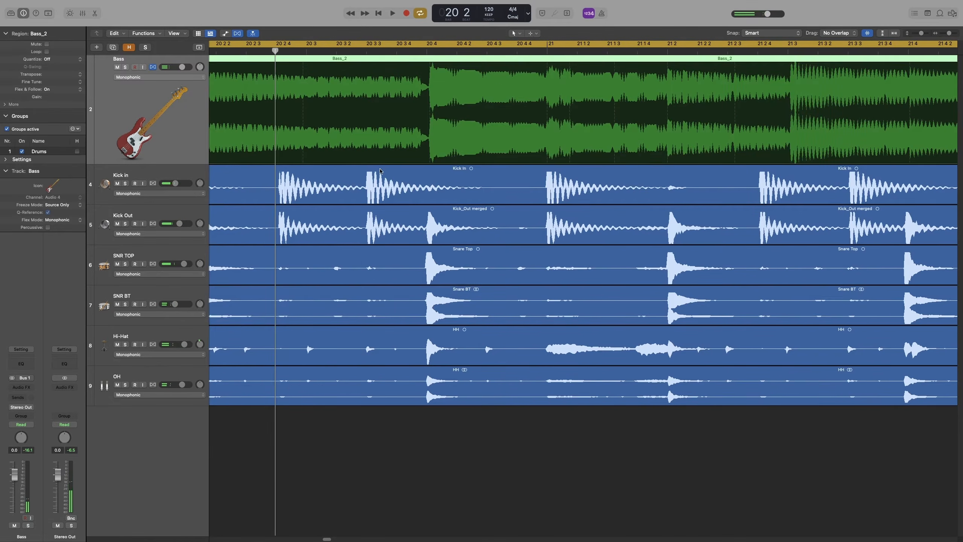
click(262, 124)
key(space)
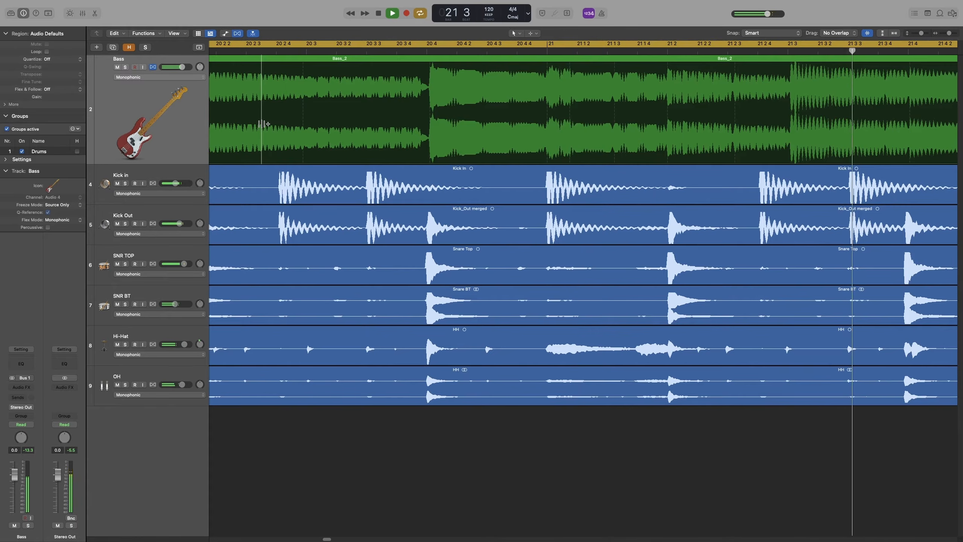
key(super+Left)
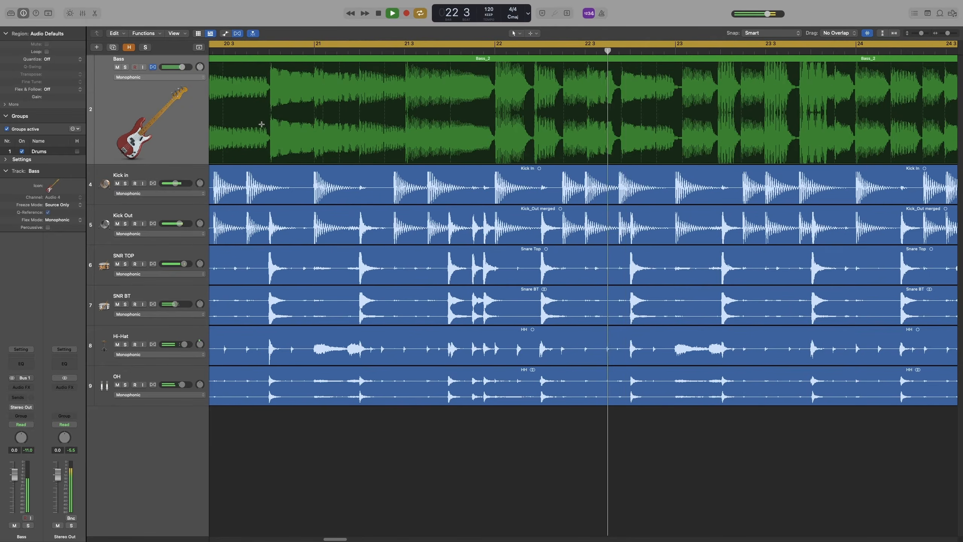
key(space)
scroll(261, 124, left, 5)
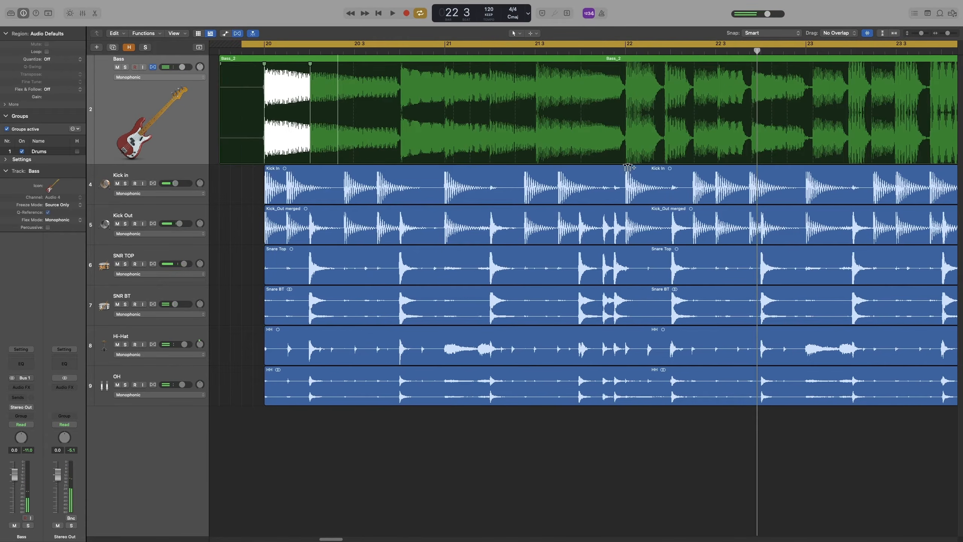
key(space)
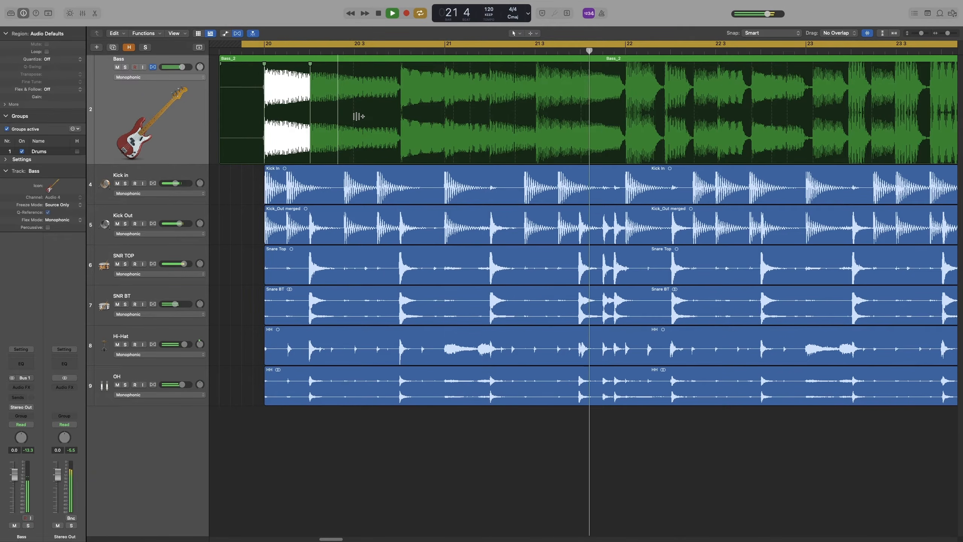
key(space)
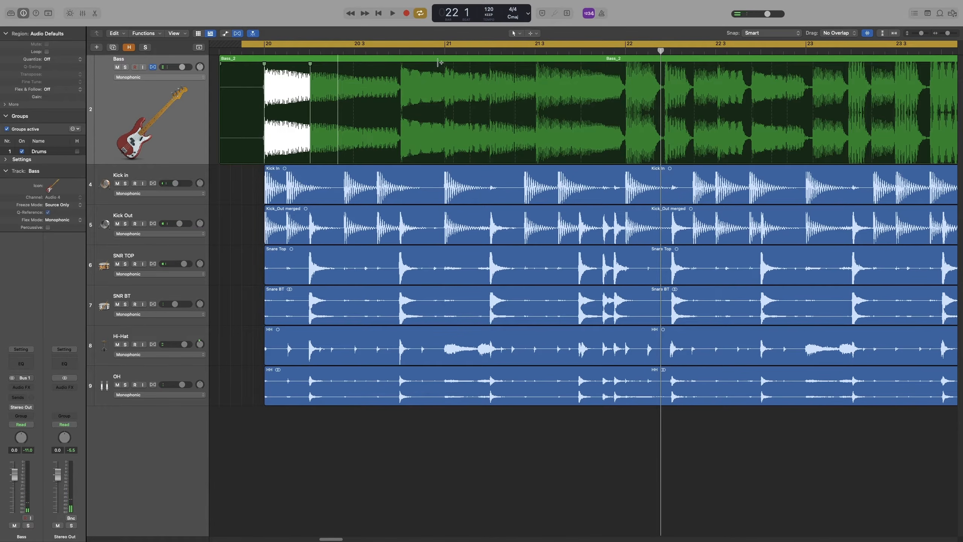
Try to align the bass note at 20 4 with the snare hit, and undo that flex edit
key(super+Right)
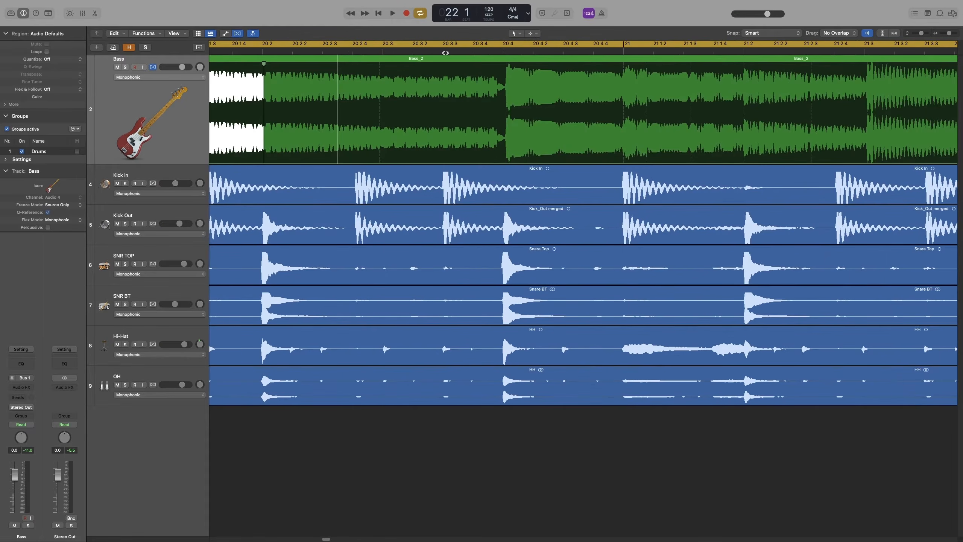
click(508, 118)
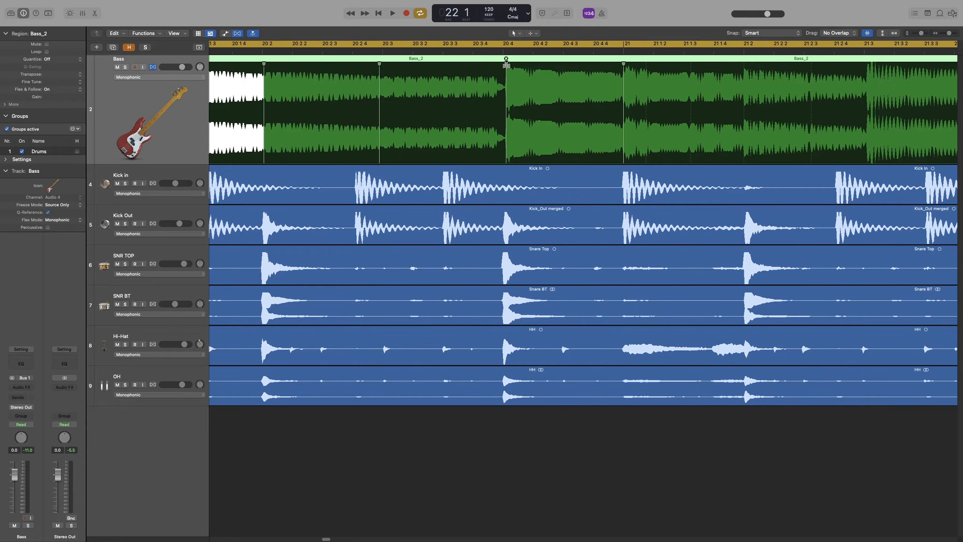
drag(506, 64, 503, 66)
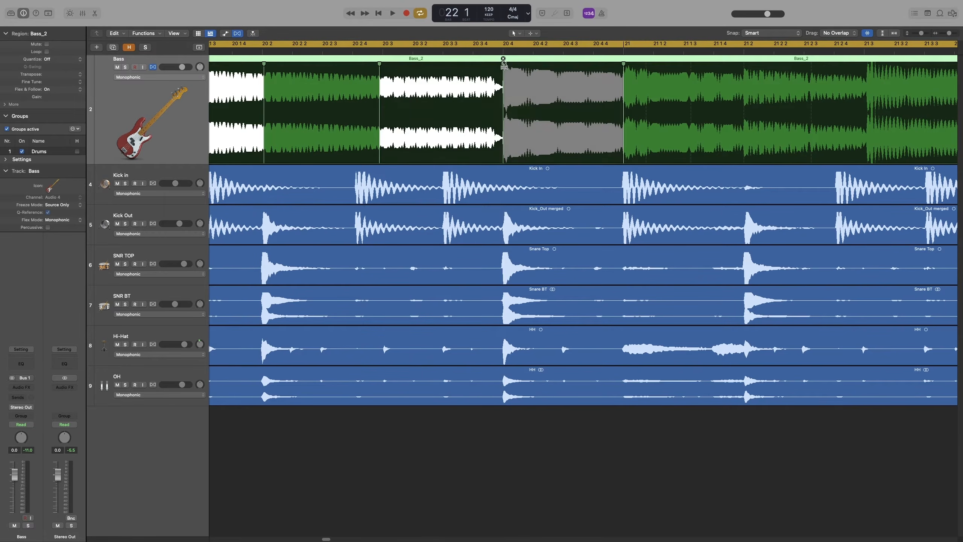
key(super+z)
key(super+z)
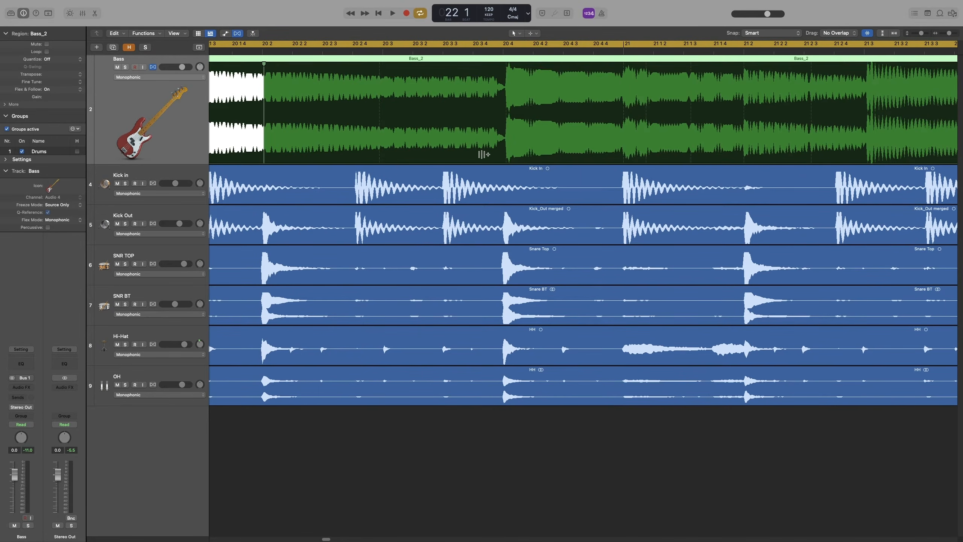
Play the bass with the drums from just before 20 4 to 22 3
key(super+Left)
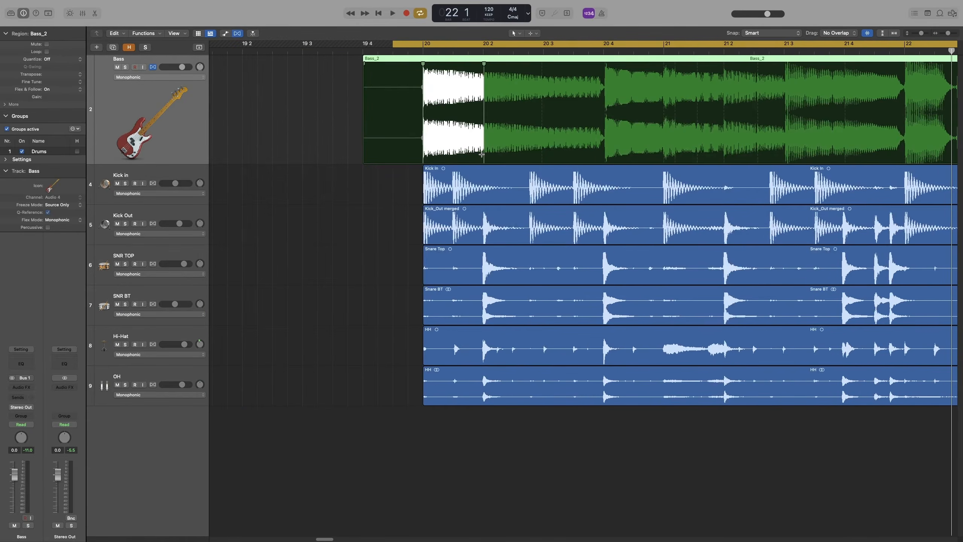
key(super+Left)
scroll(479, 154, right, 8)
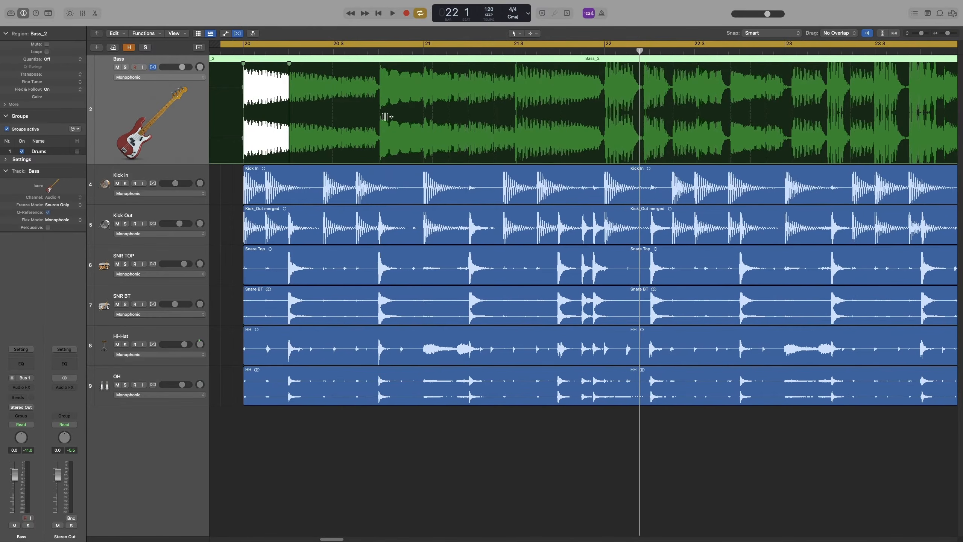
click(360, 116)
key(space)
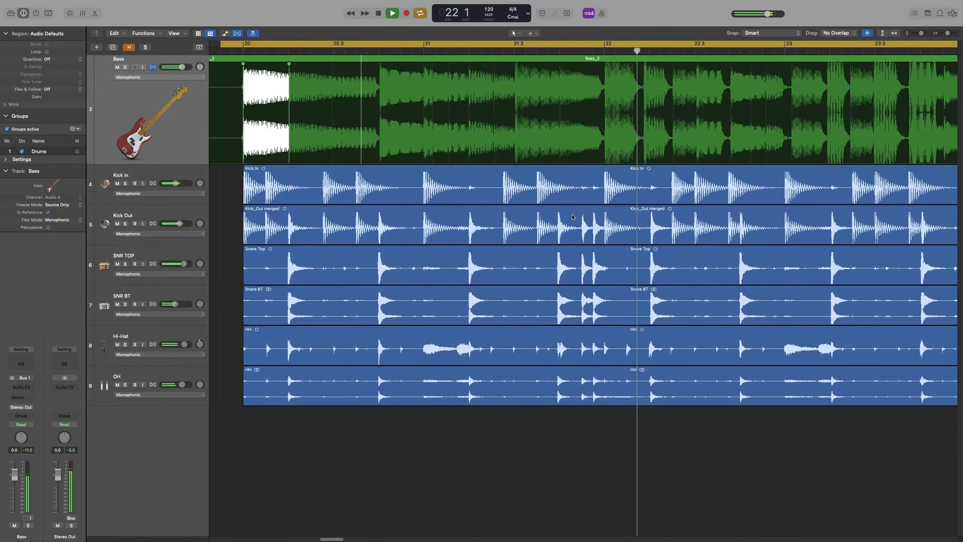
key(space)
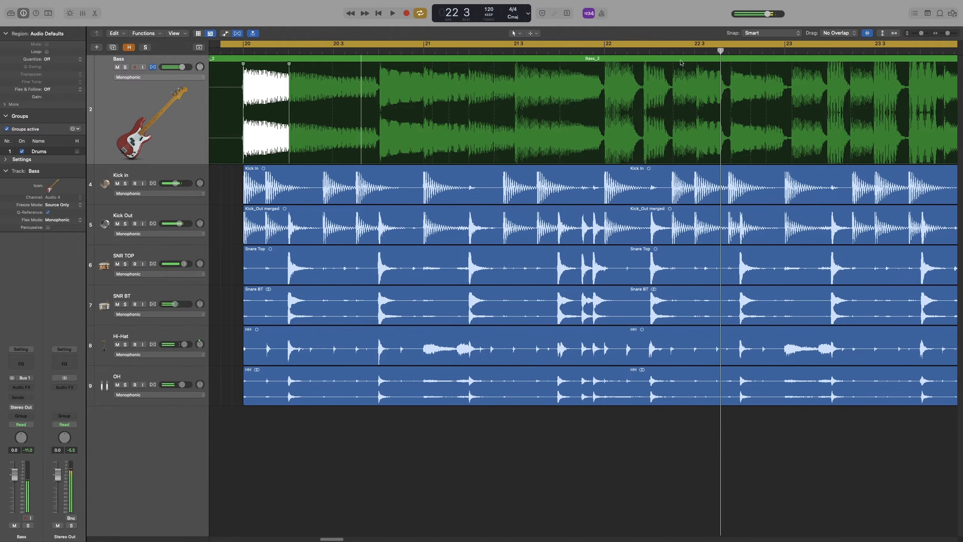
Play from 21 3 4 to 22 3 to examine the bass note near the 22 2 snare hit up close
click(640, 51)
scroll(648, 101, up, 8)
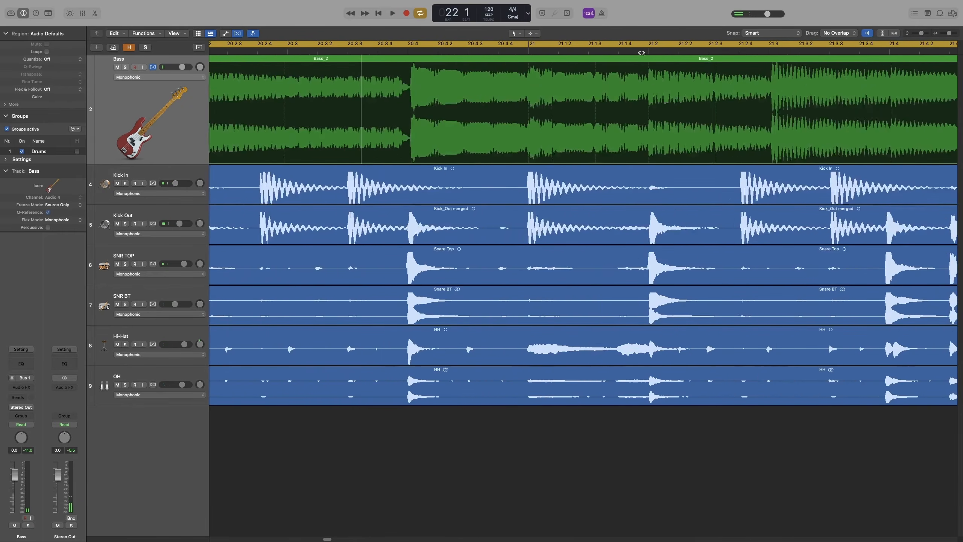
click(331, 121)
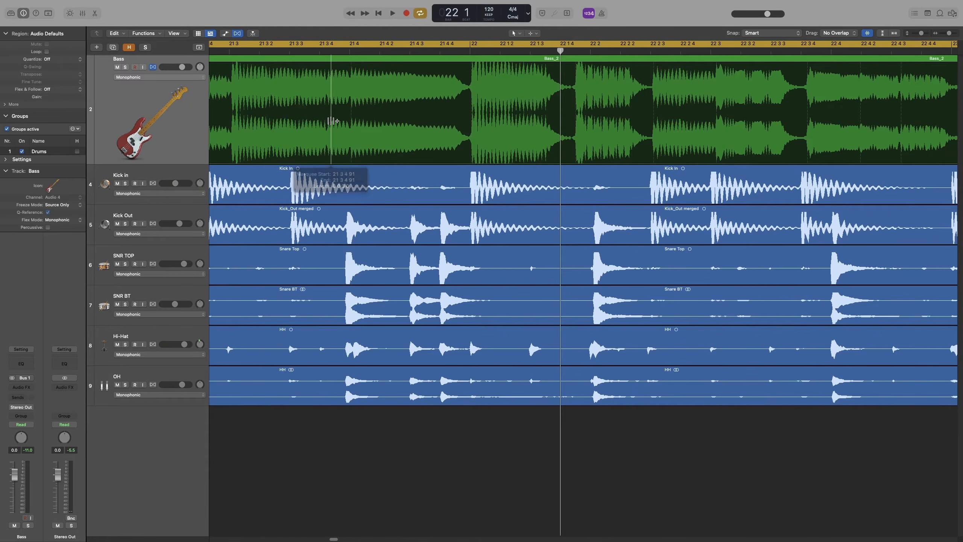
key(space)
key(space)
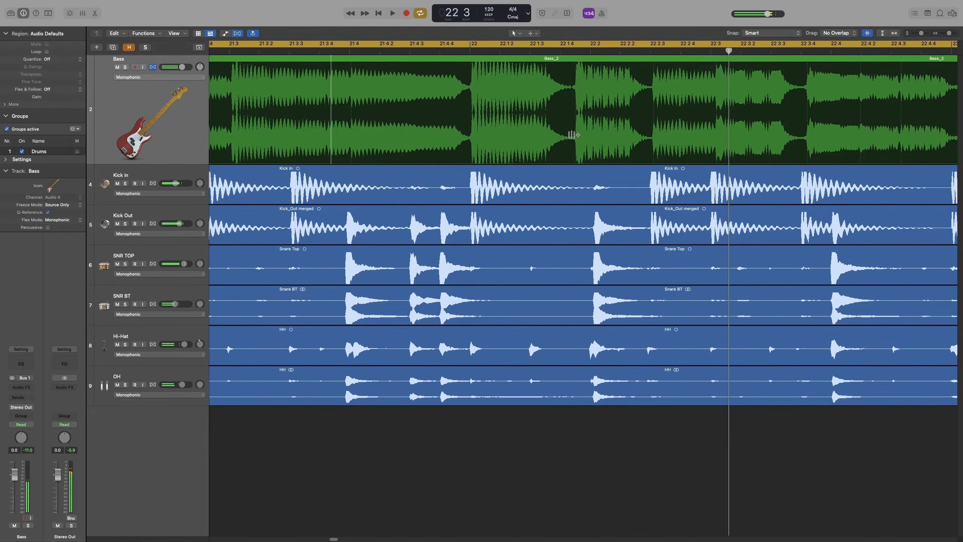
Flex the bass note just before 22 2 onto the 22 2 snare hit, and play from bar 21 into bar 23
click(574, 137)
drag(575, 61, 591, 65)
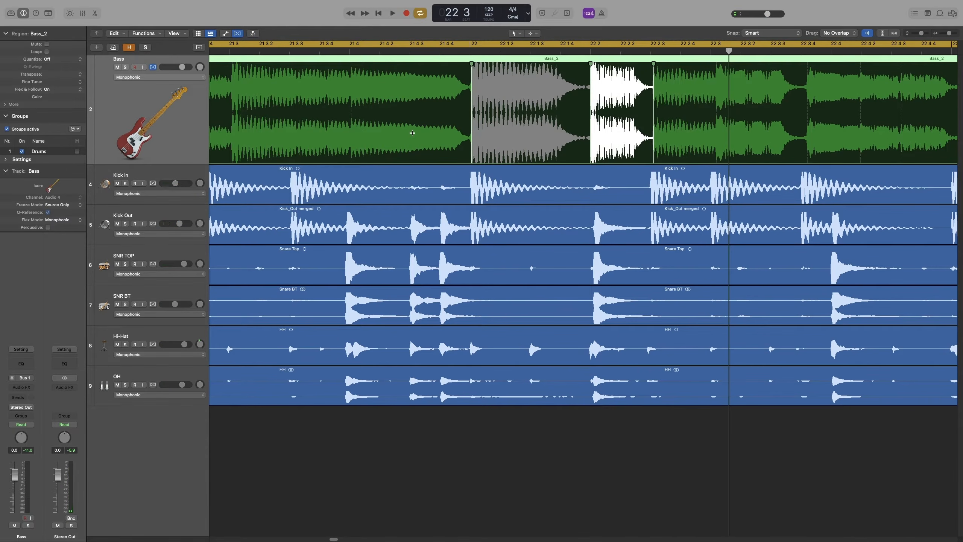
key(super+Left)
click(379, 125)
key(space)
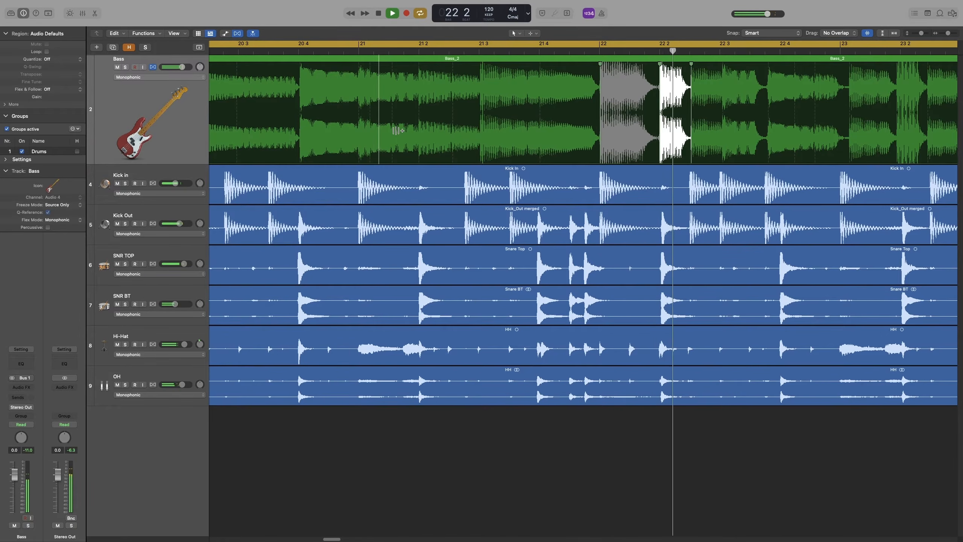
key(space)
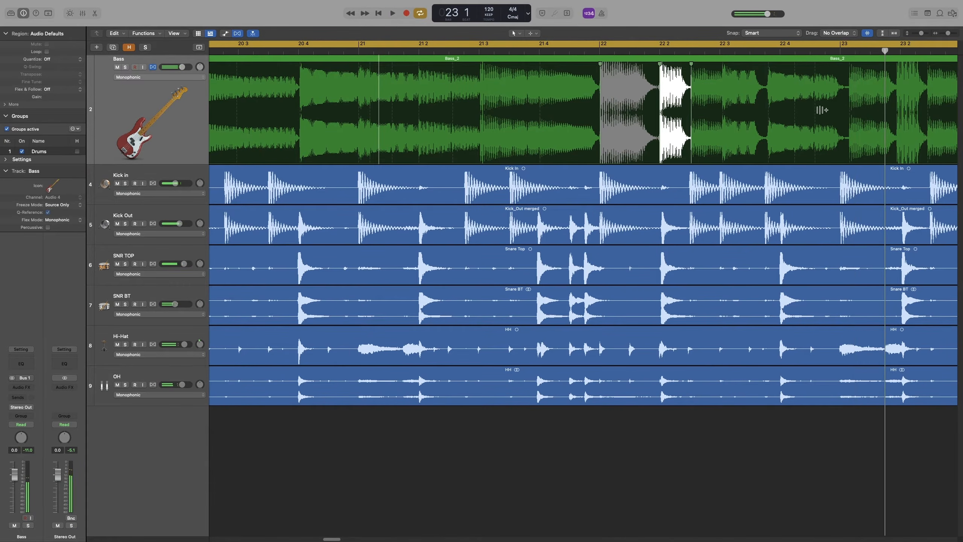
Flex the late bass note at the start of bar 23 onto the downbeat kick, and play from 21 4 to 23 2
click(849, 112)
scroll(832, 122, right, 5)
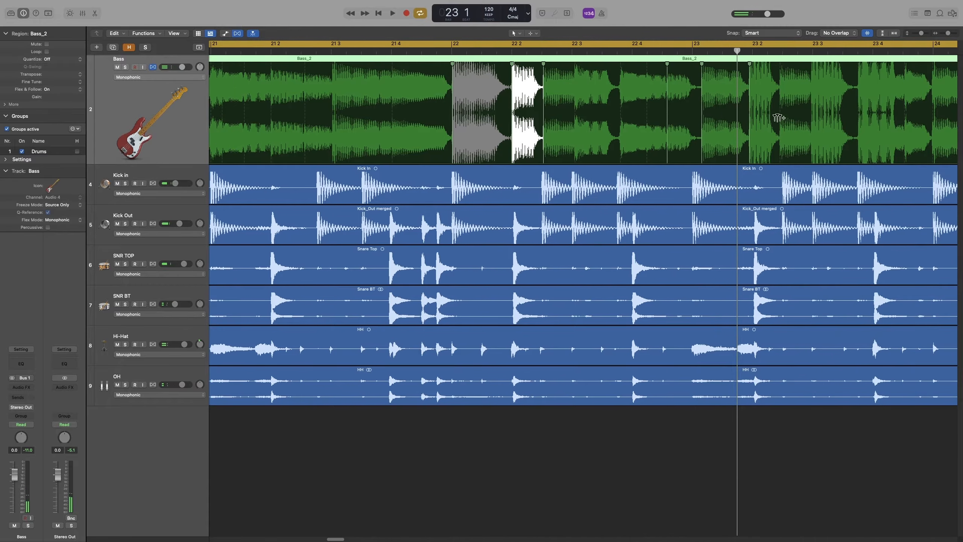
drag(702, 63, 692, 65)
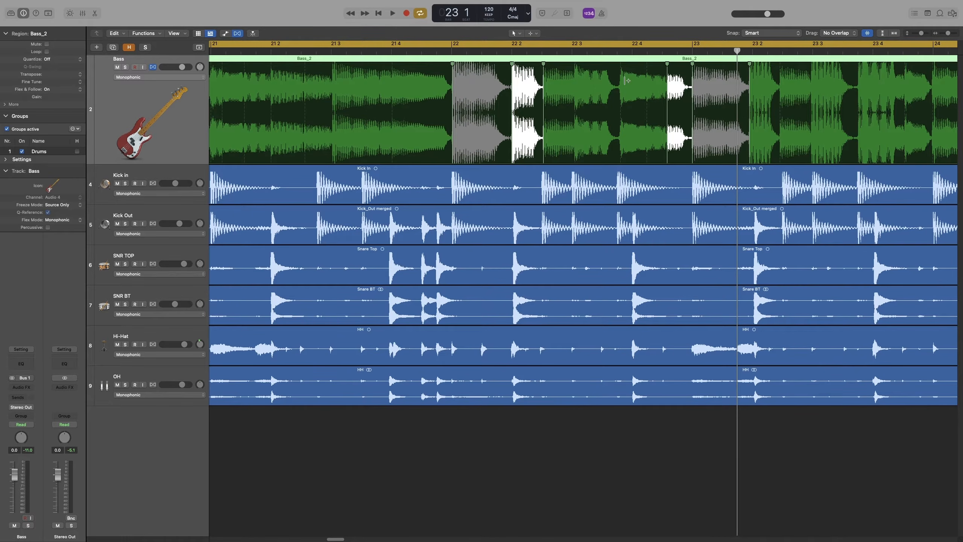
click(421, 96)
key(space)
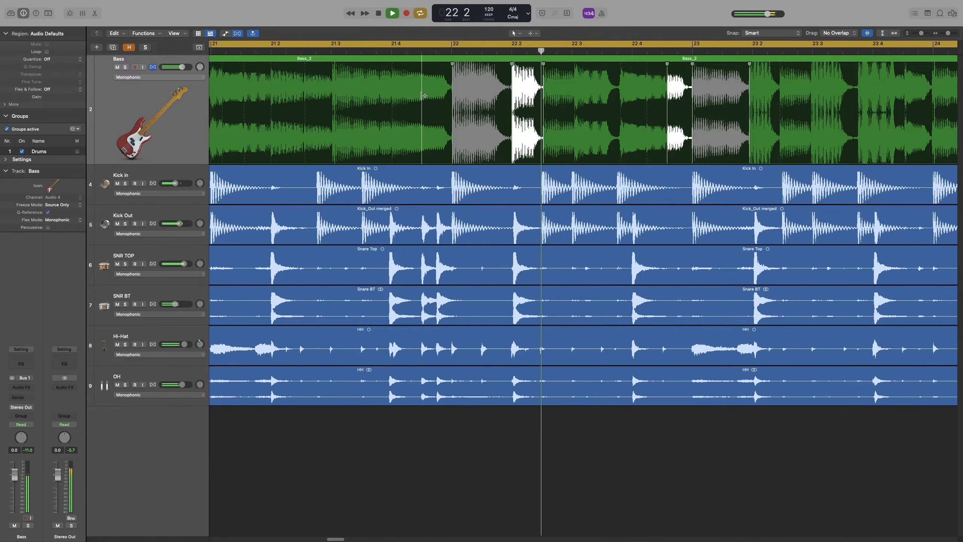
key(space)
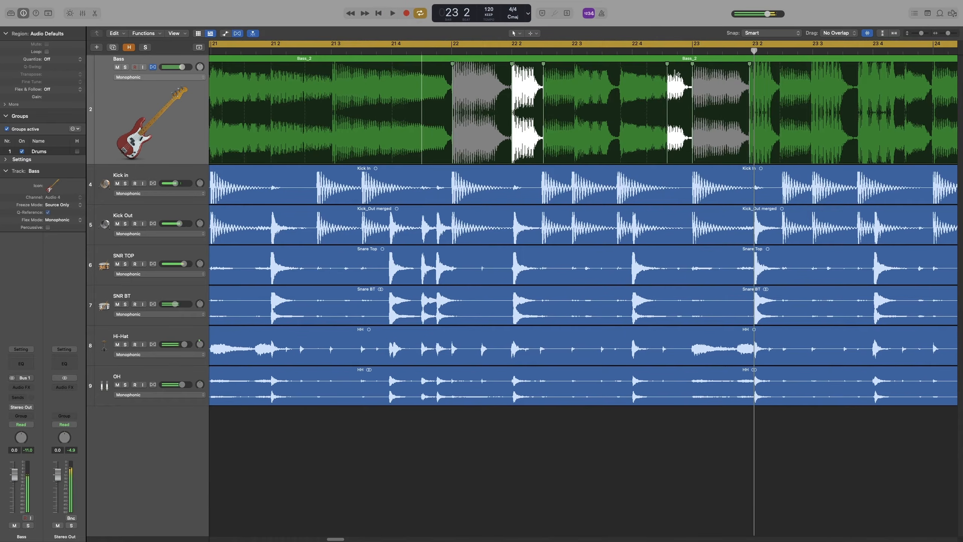
Flex the bass note just before 22 4 slightly earlier onto its kick hit, and play back from 21 4
click(620, 125)
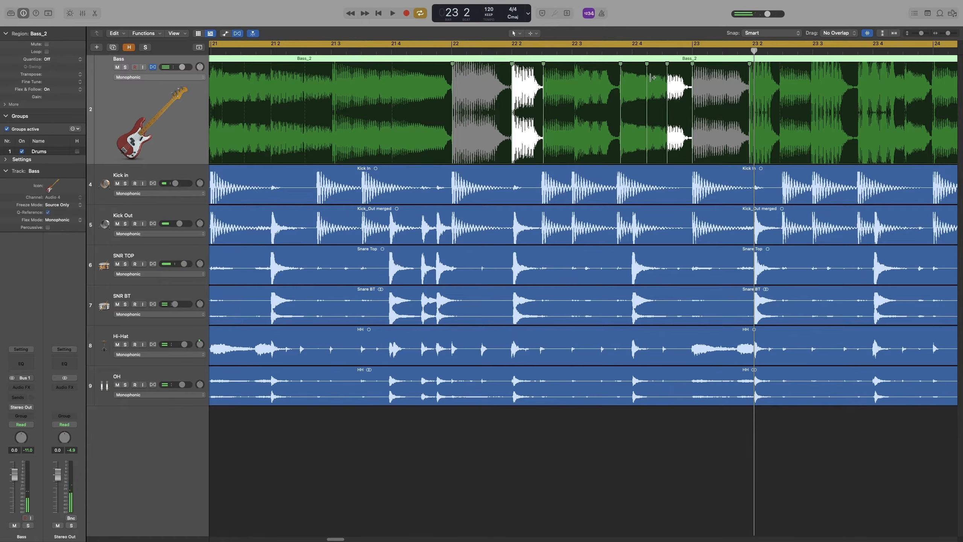
drag(667, 64, 617, 65)
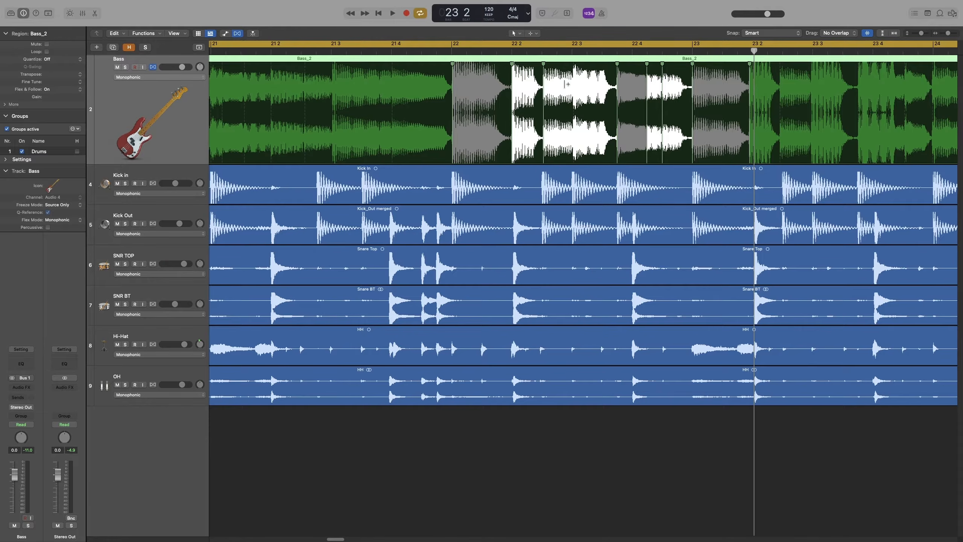
click(394, 110)
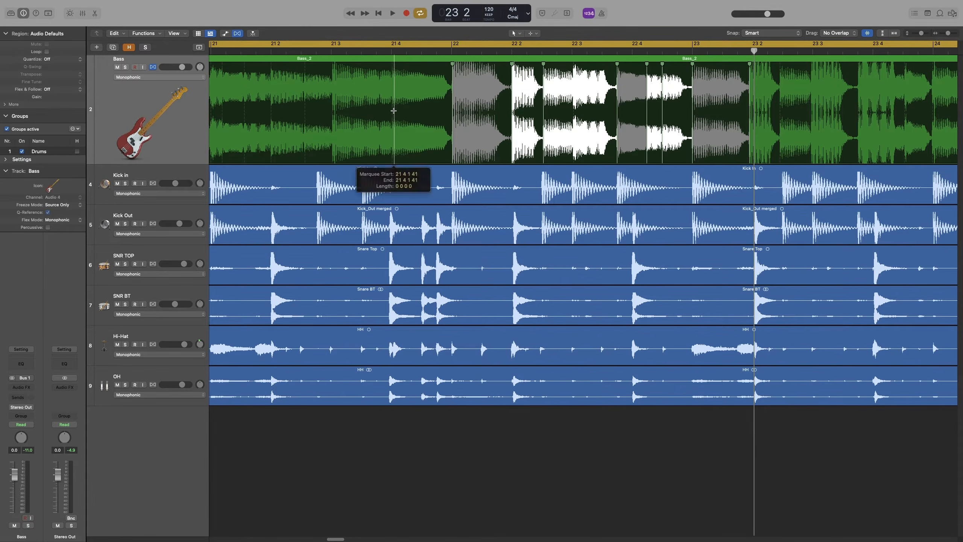
key(space)
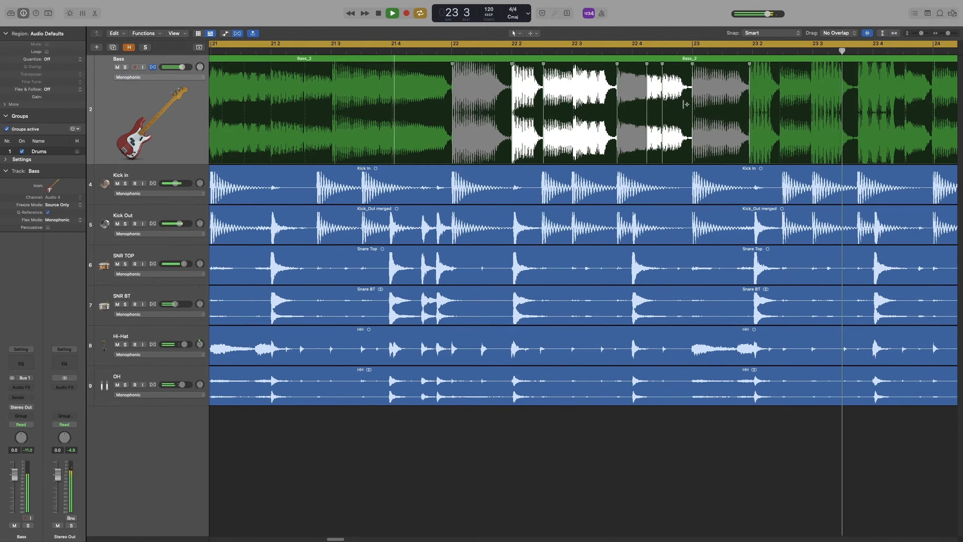
Flex the bass note just before 23 2 onto the 23 2 snare hit, and play from 22 4 into bar 24
key(space)
scroll(730, 89, right, 5)
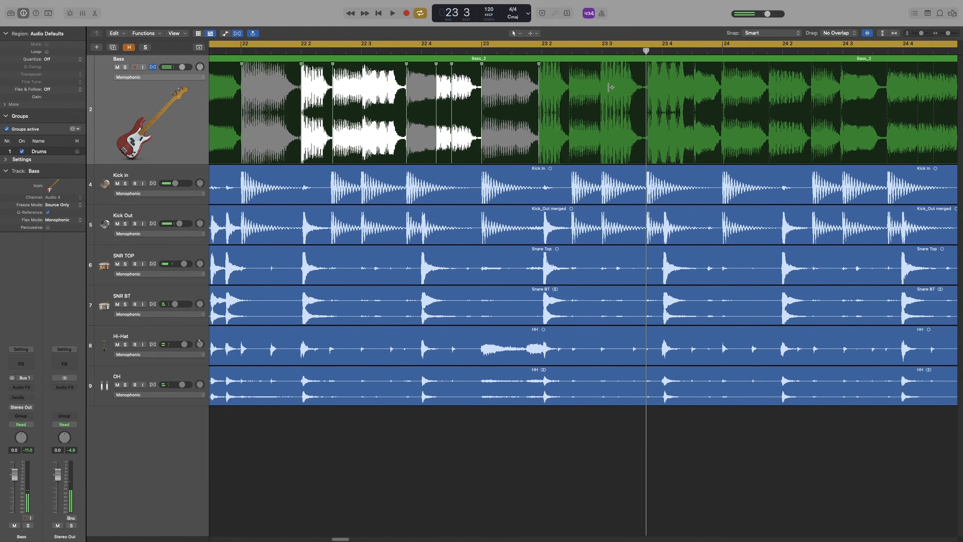
click(571, 124)
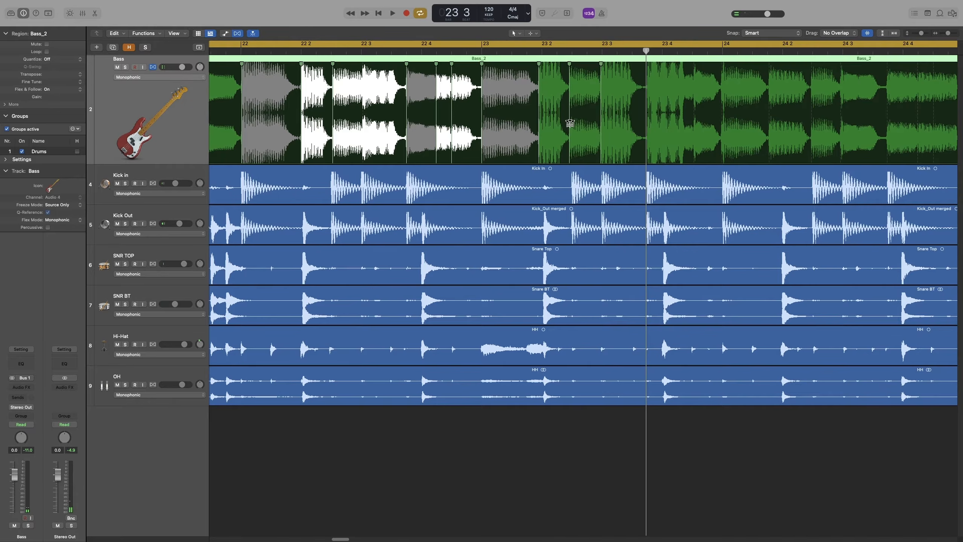
drag(540, 65, 544, 65)
super+click(427, 99)
key(space)
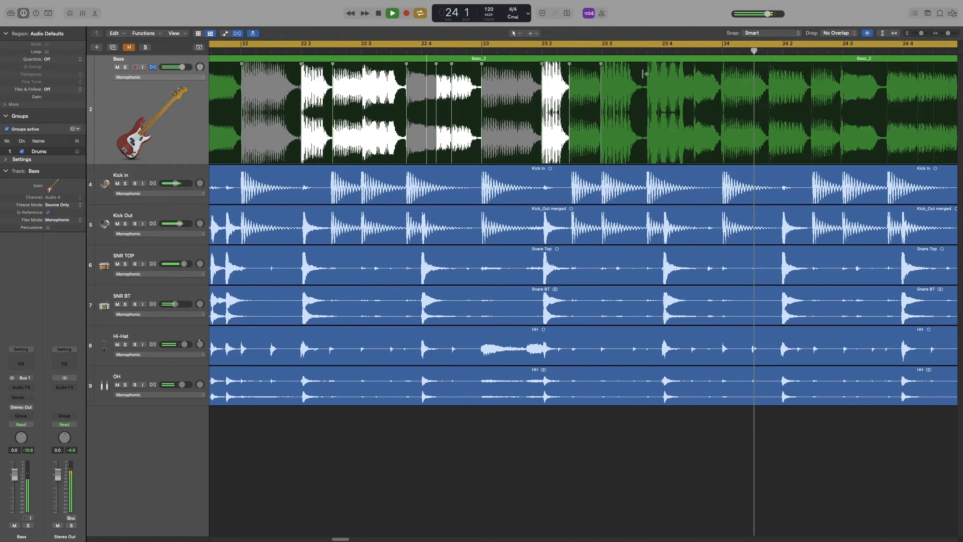
key(space)
Flex the bass note at 23 3 slightly later onto its kick hit, and play back from about 22 2
click(649, 132)
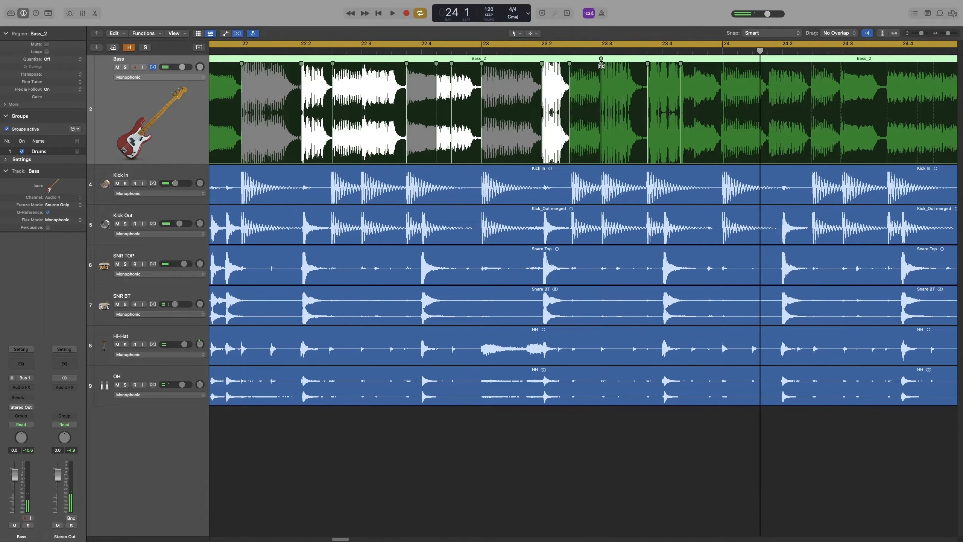
drag(600, 65, 602, 65)
super+click(315, 108)
key(space)
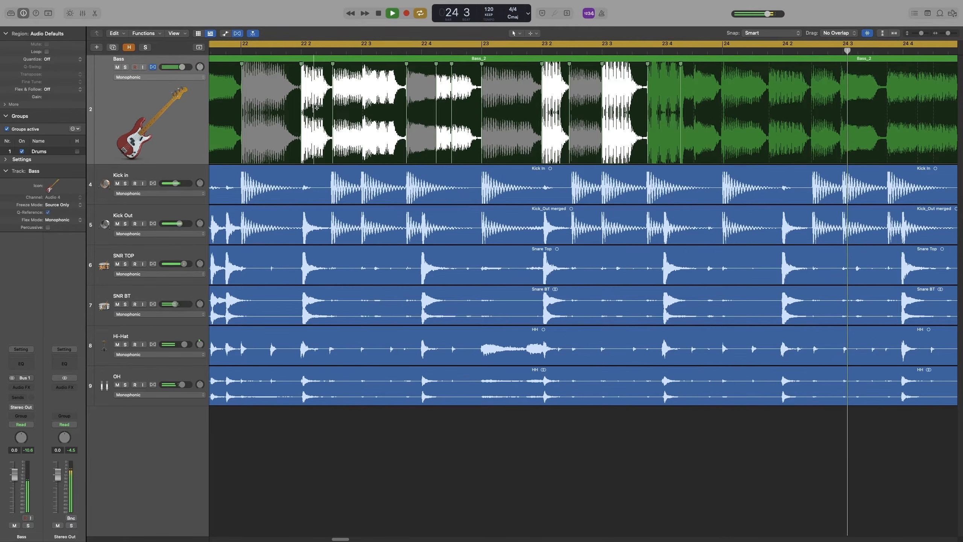
key(space)
Flex the early bass note before 24 2 onto the 24 2 snare hit, and play from bar 23 to 25 2
click(770, 110)
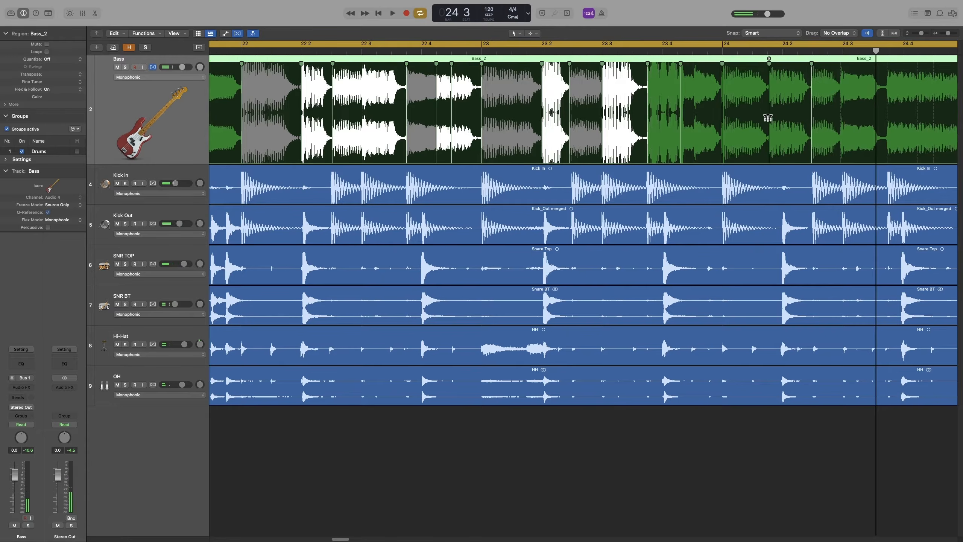
scroll(769, 113, right, 5)
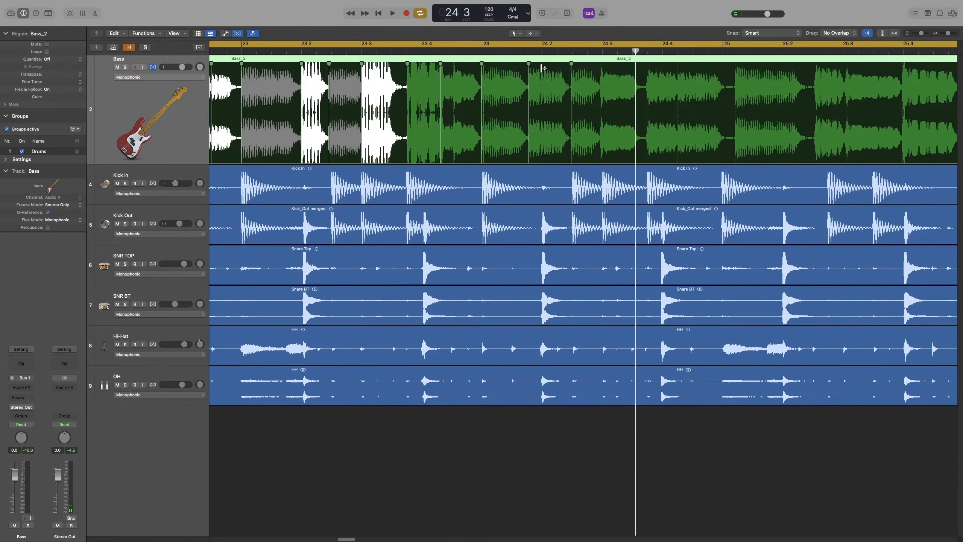
click(529, 64)
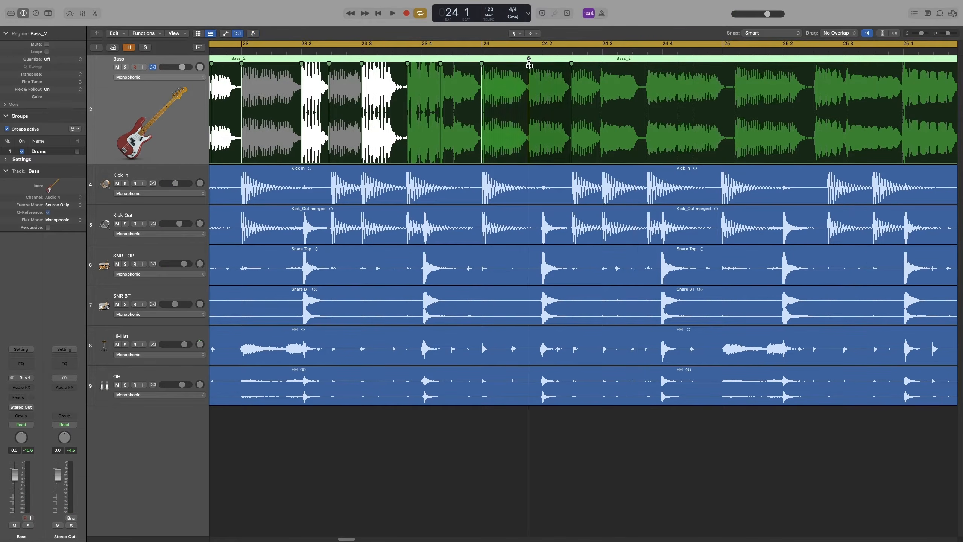
drag(529, 62, 542, 64)
key(ctrl+z)
key(space)
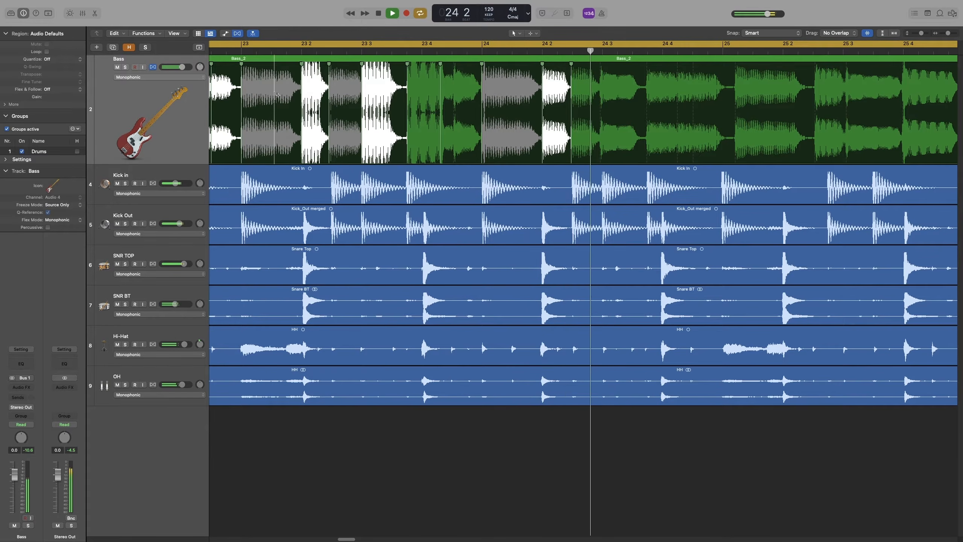
key(space)
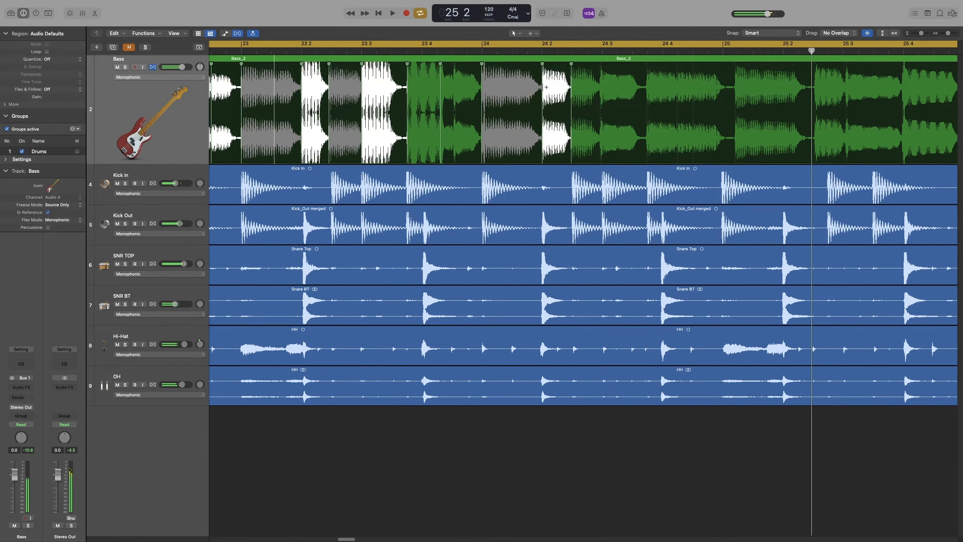
Flex the late bass note at the start of bar 25 onto the downbeat kick, and play from bar 24 to 25 4
scroll(649, 115, right, 5)
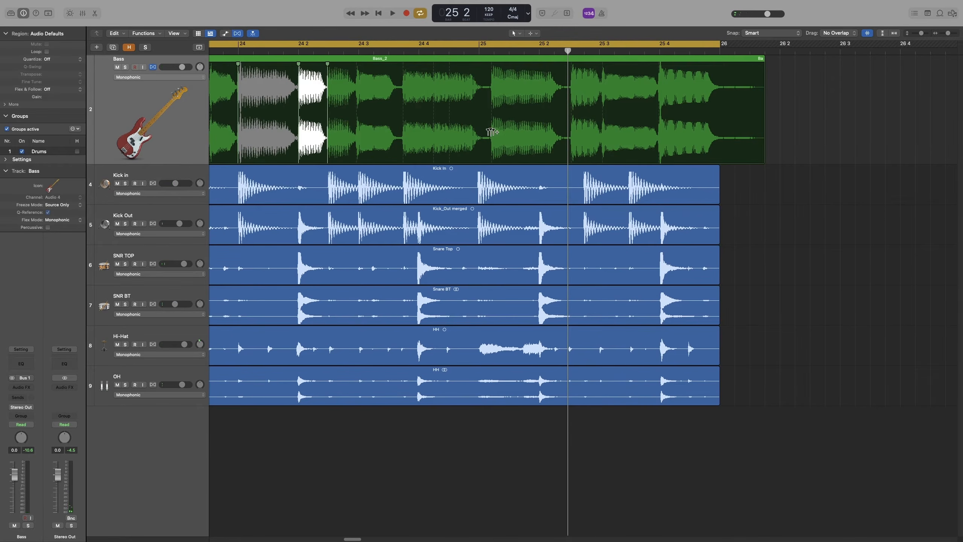
click(491, 131)
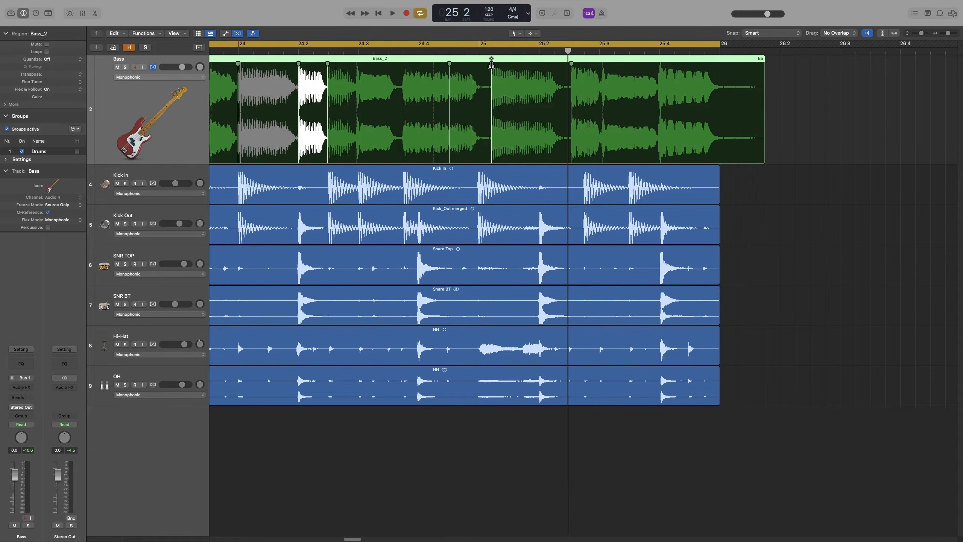
click(401, 84)
key(space)
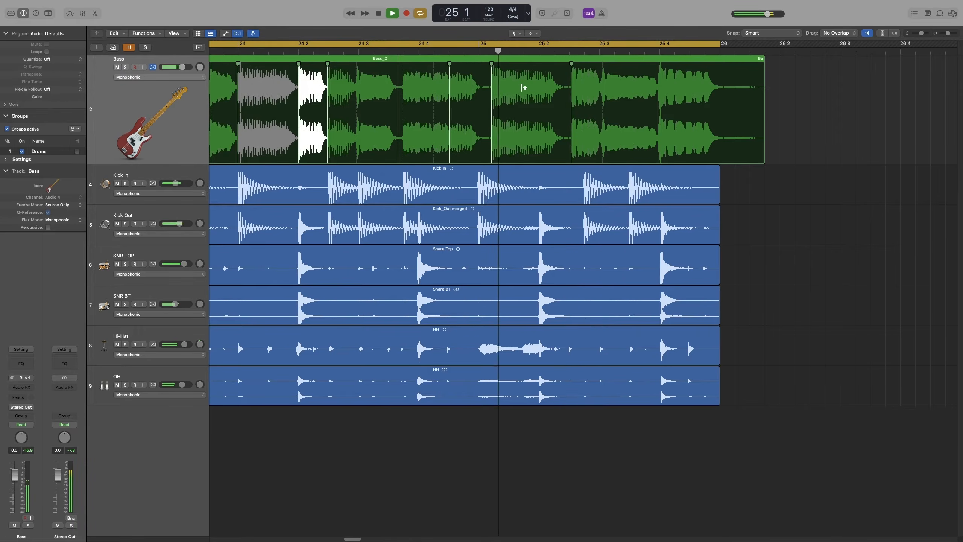
drag(490, 66, 479, 65)
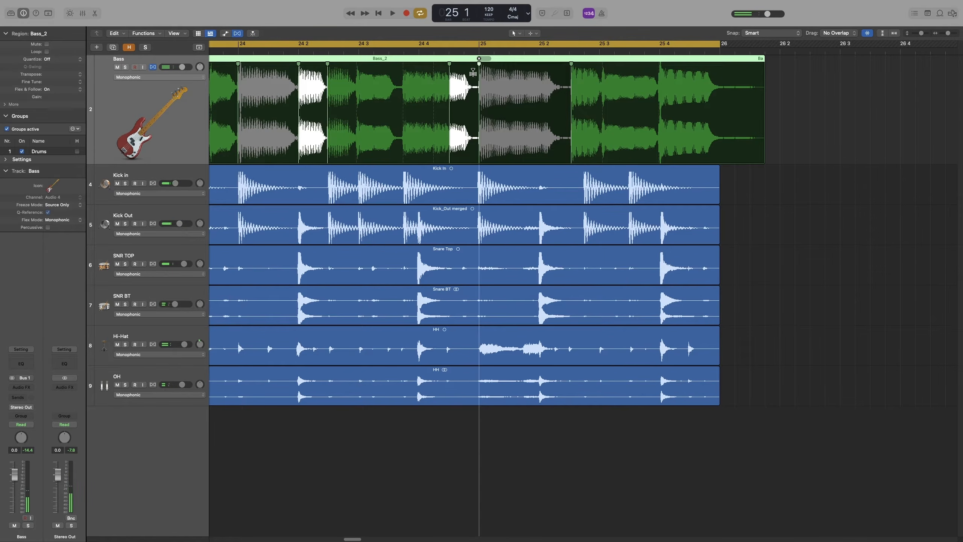
click(278, 107)
key(space)
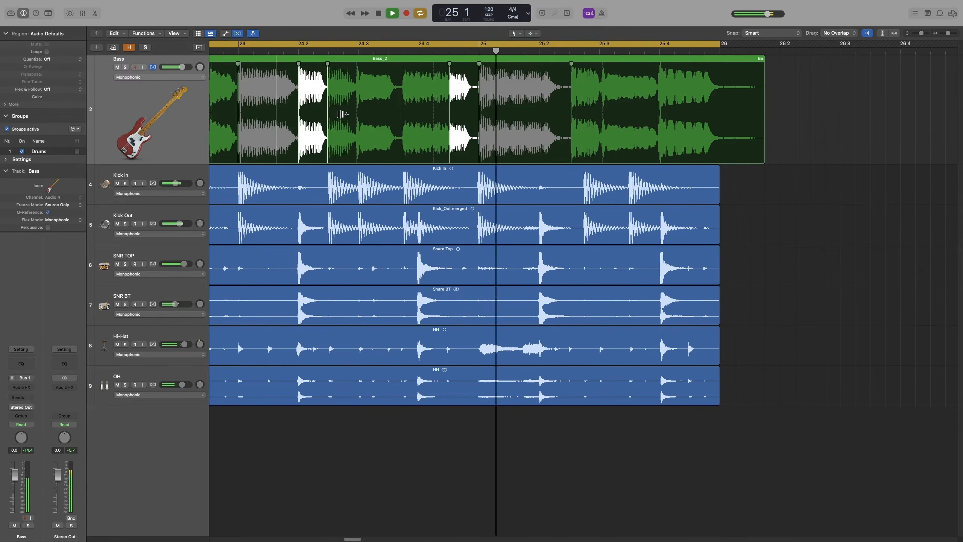
key(space)
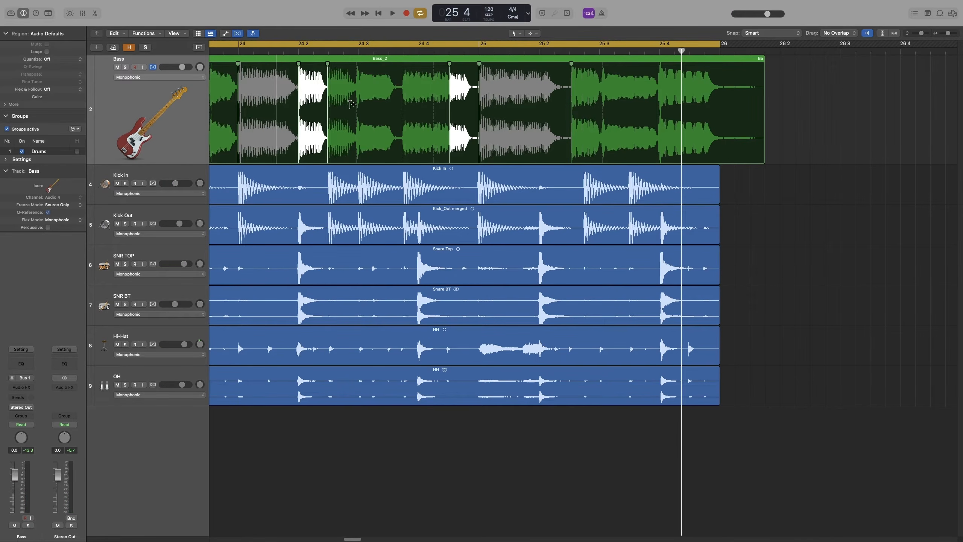
Play the whole bass and drum section from bar 20 through bar 25 to check the timing edits
scroll(305, 131, down, 6)
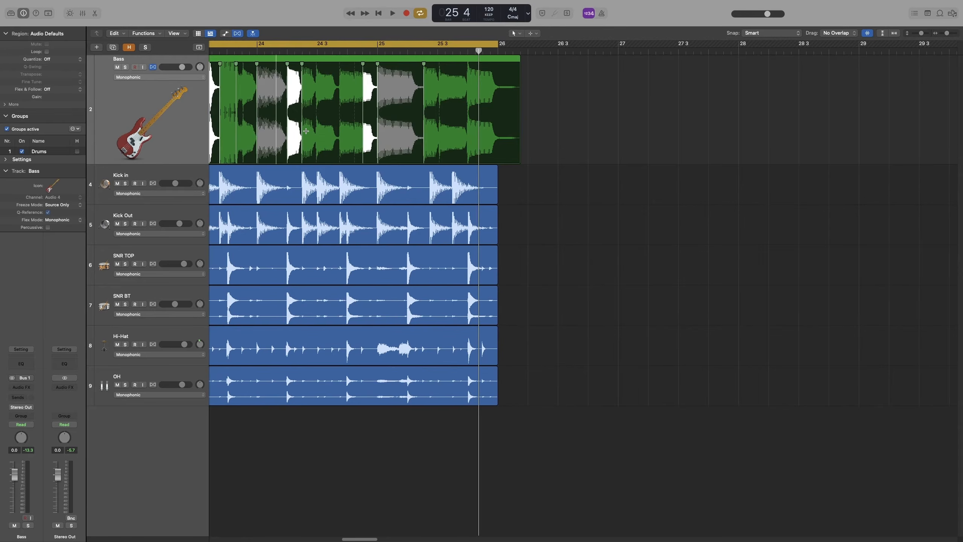
scroll(335, 136, down, 5)
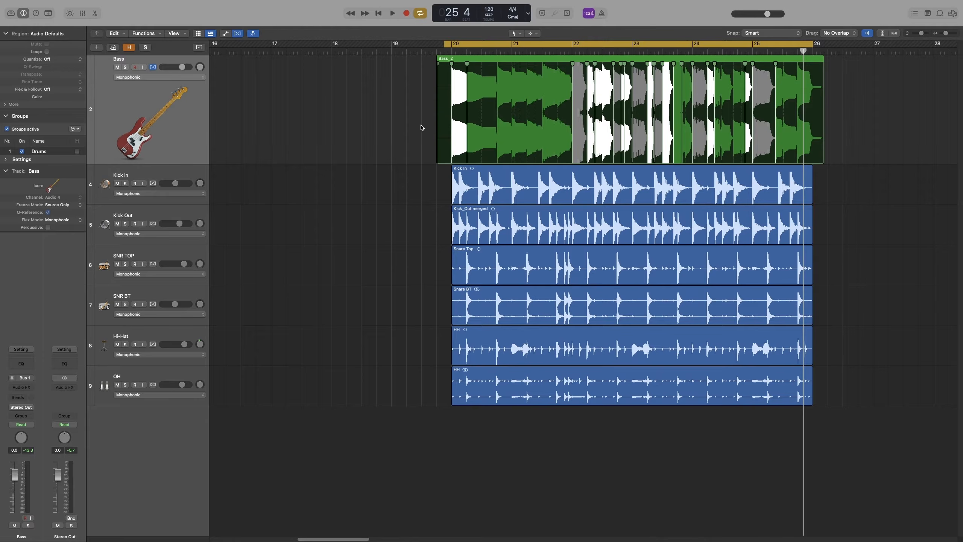
key(space)
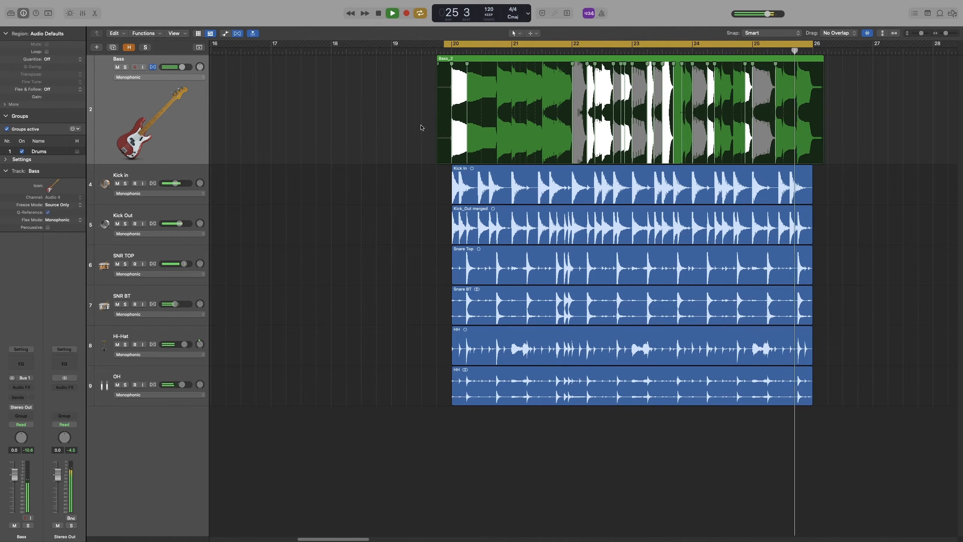
key(space)
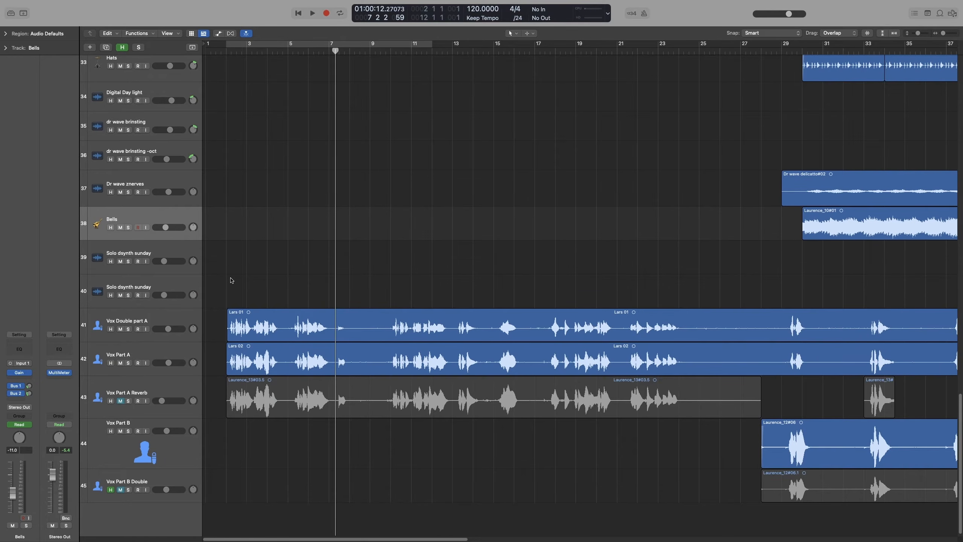
Play the vocal project from bar 2 into bar 12 to hear the Vox Part A take and its double
click(227, 51)
key(super+Right)
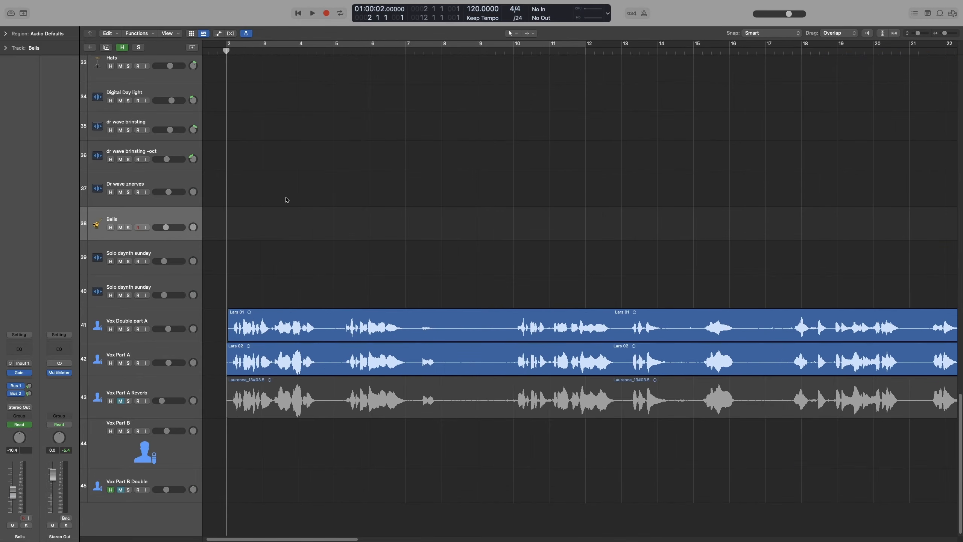
key(space)
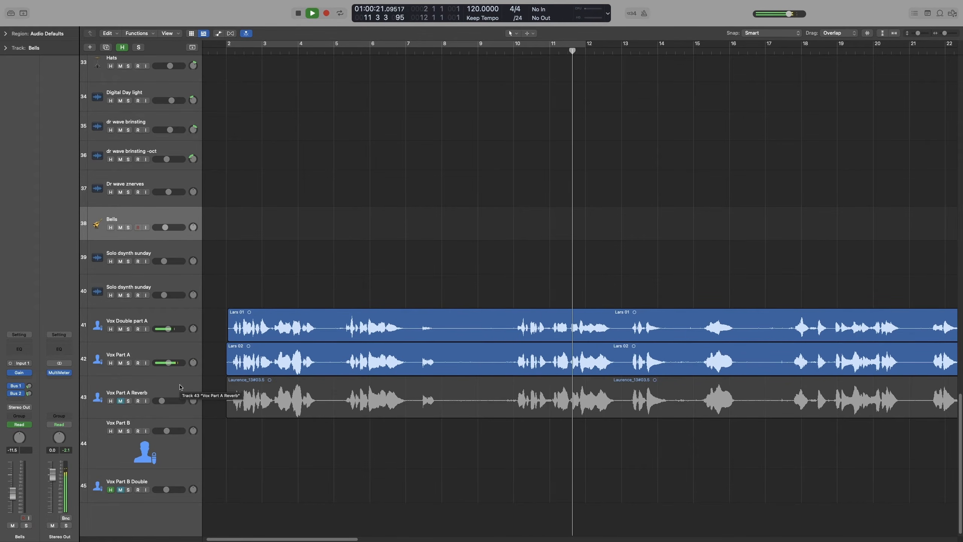
key(space)
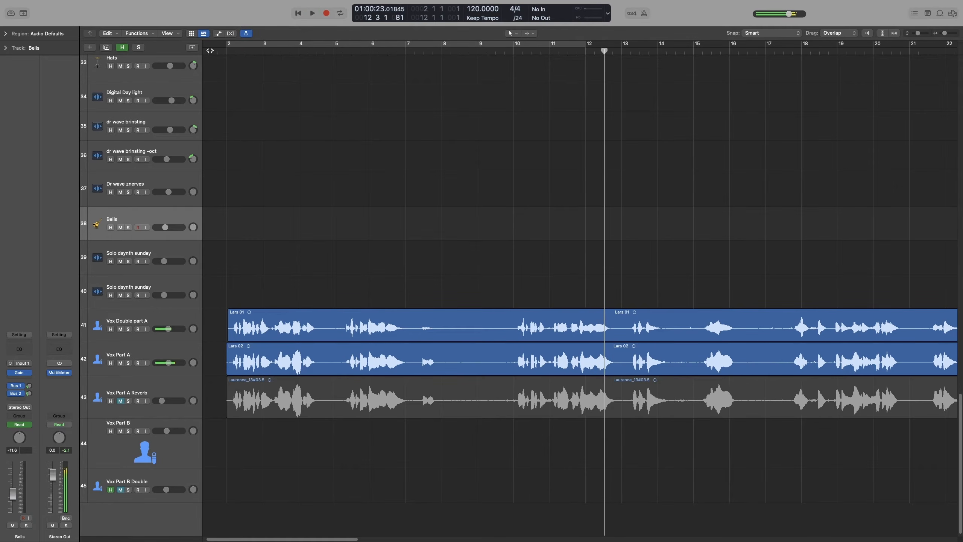
Solo the Vox Double part A and Vox Part A tracks, and play their first phrase from bar 2 into bar 4
key(Return)
click(128, 329)
click(128, 362)
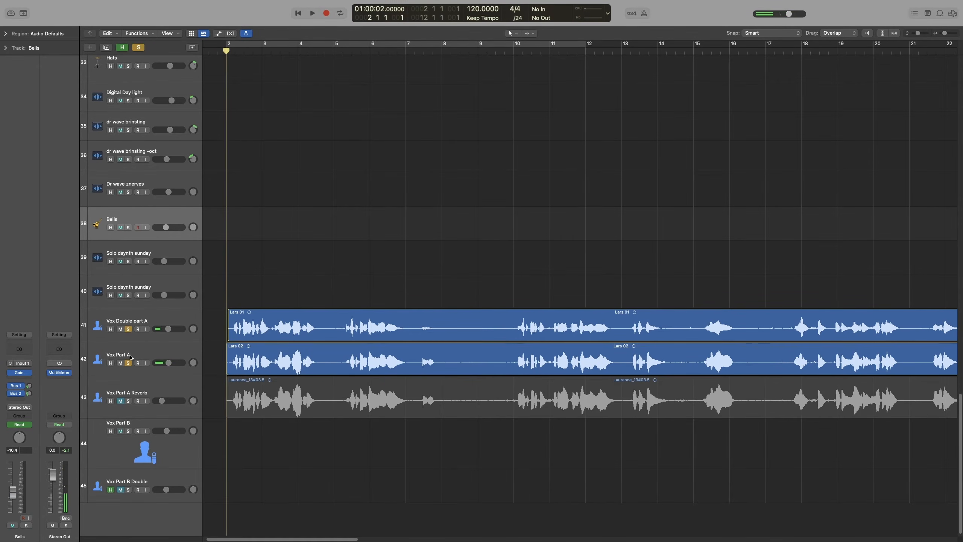
key(space)
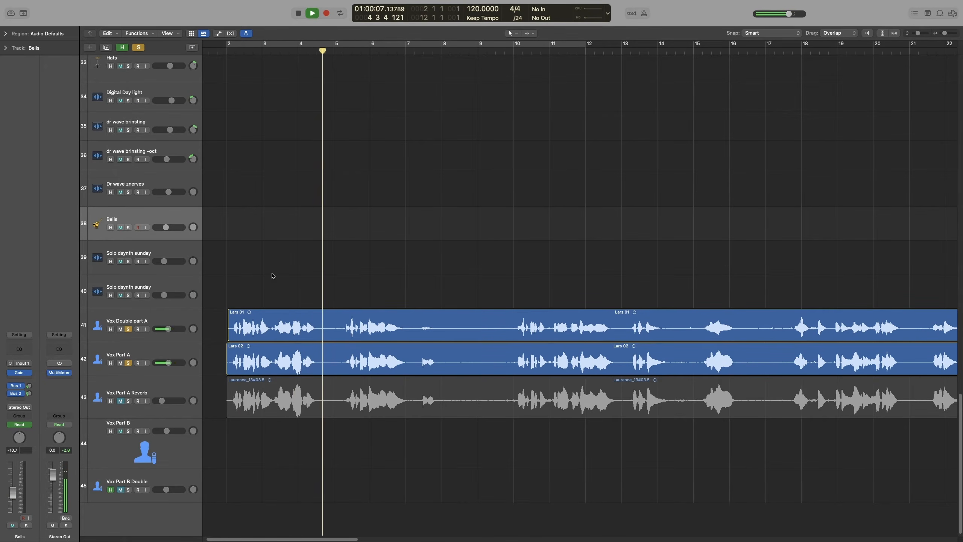
key(space)
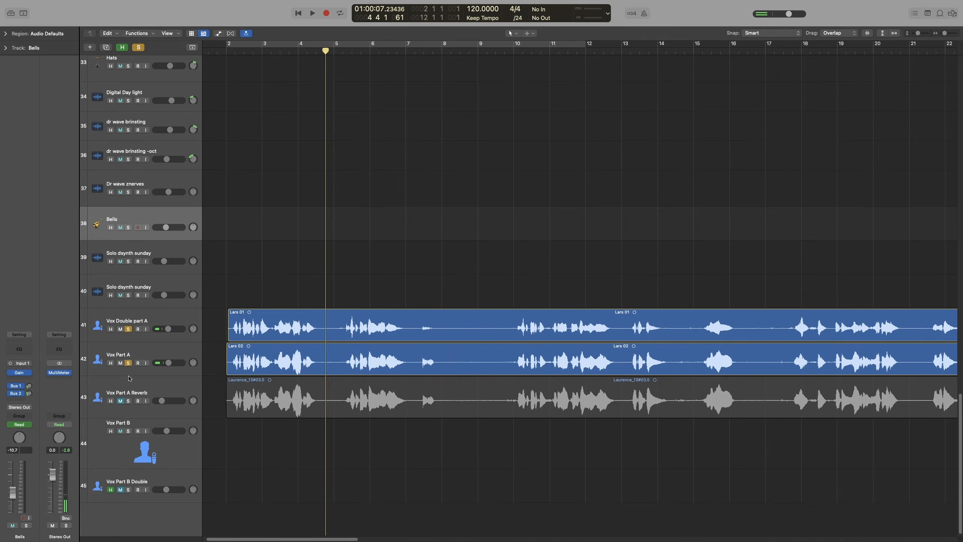
key(space)
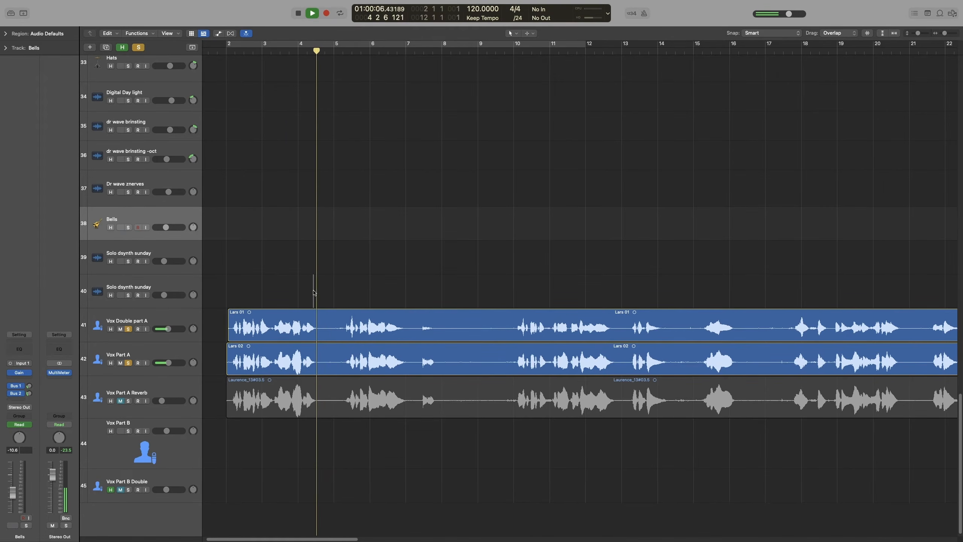
key(space)
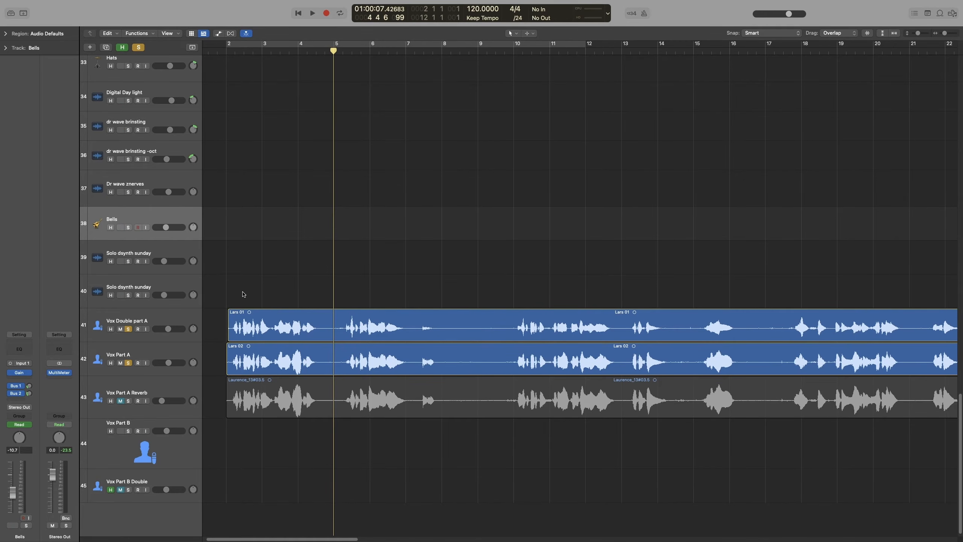
Show the Flex controls, enlarge the vocal waveforms from bar 2, and enable Flex on Vox Double part A and Vox Part A
click(227, 51)
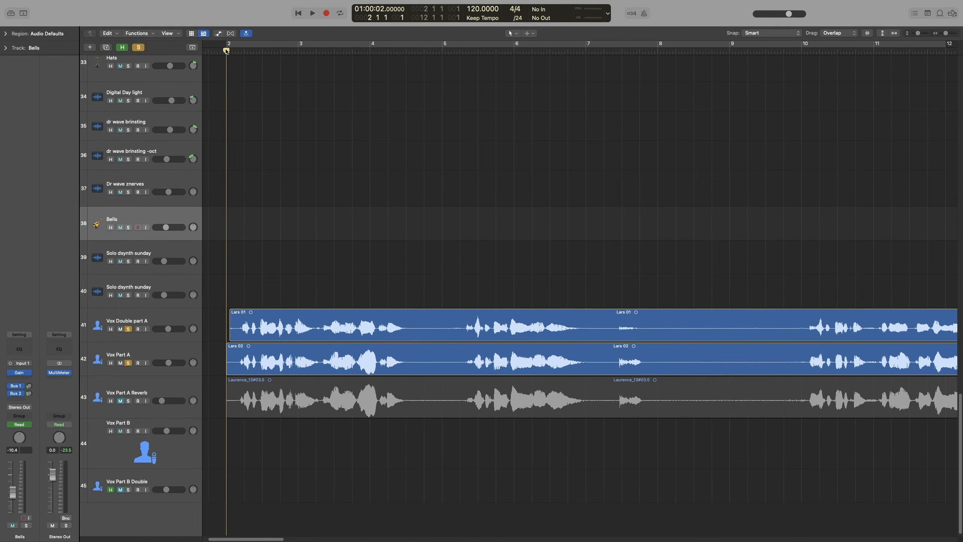
key(super+Right)
click(170, 318)
key(super+Down)
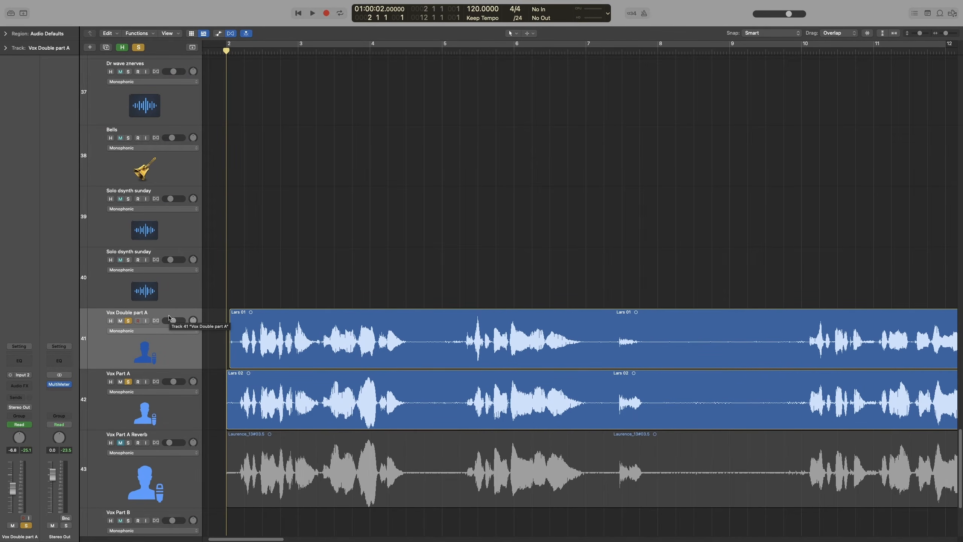
click(156, 321)
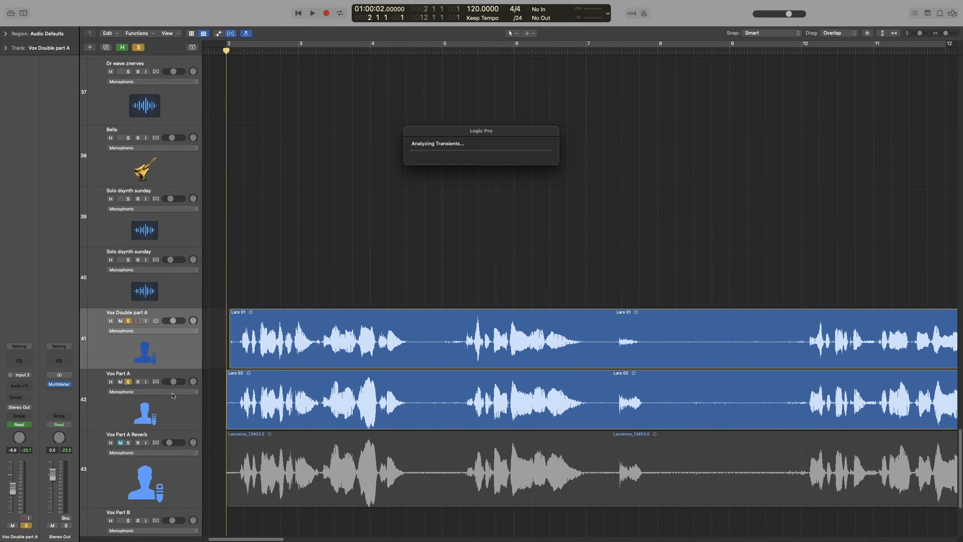
click(155, 382)
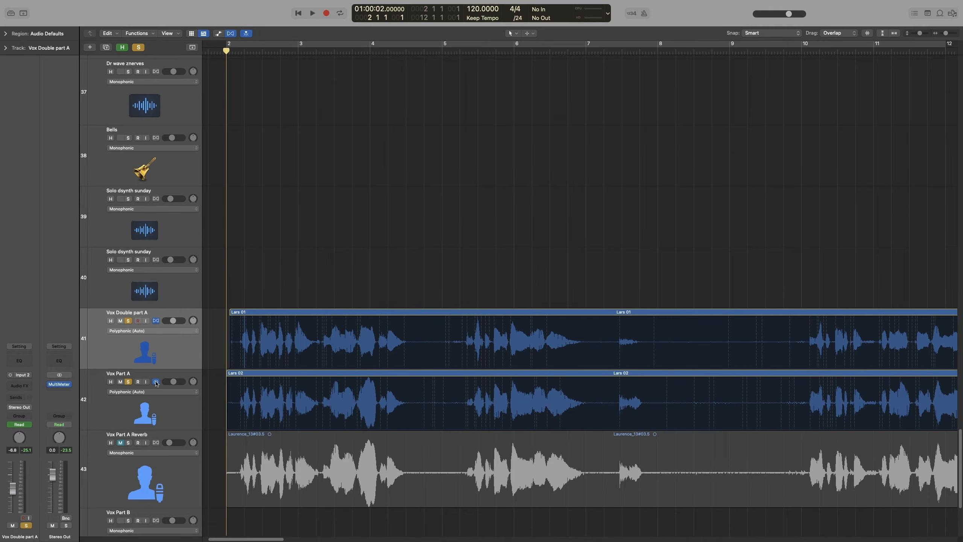
Set the flex mode of both Vox Double part A and Vox Part A to Flex Time - Monophonic
key(super+Right)
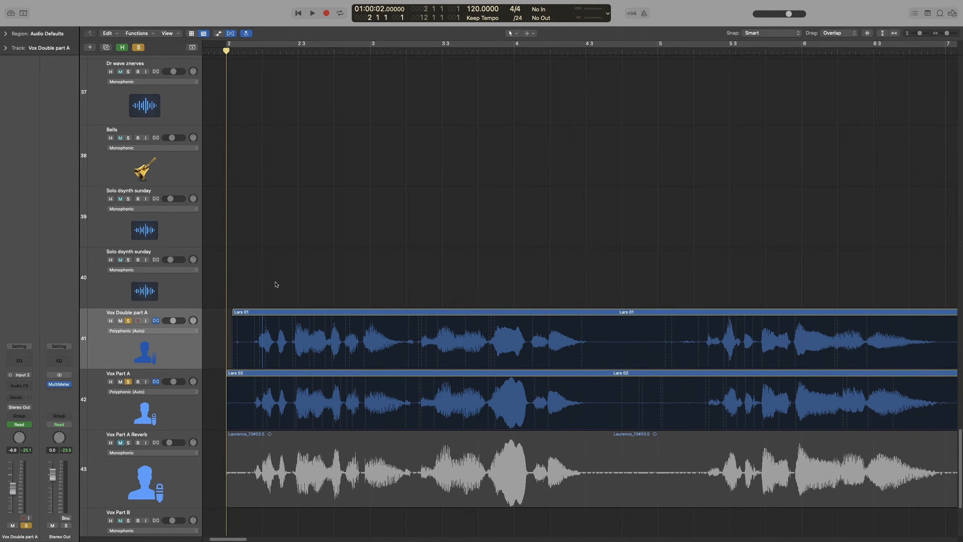
click(166, 331)
click(165, 339)
click(147, 396)
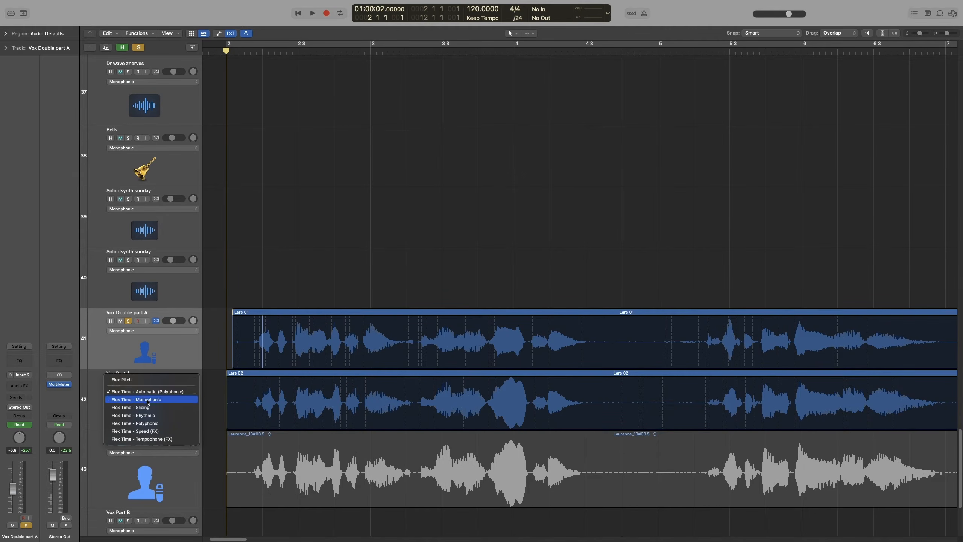
click(148, 402)
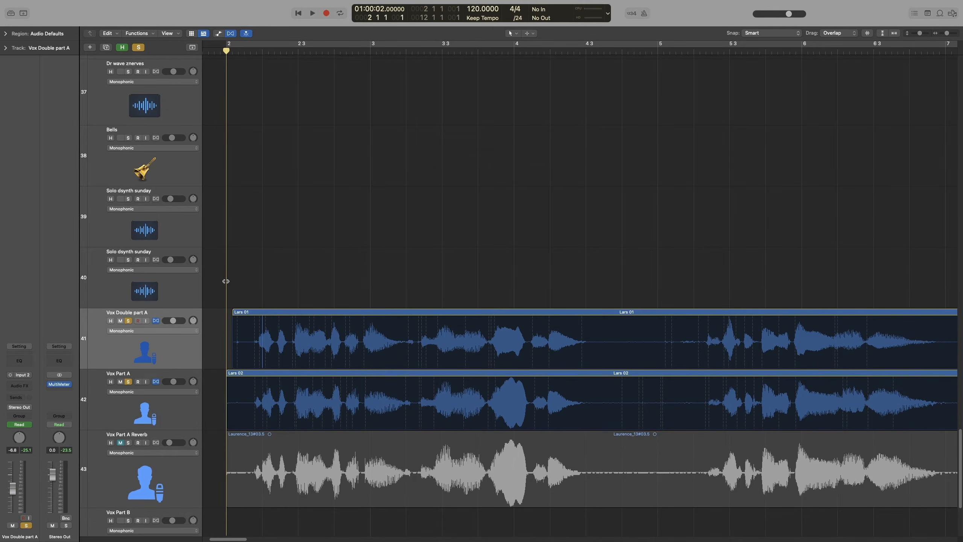
Select the Lars 02 region and its Vox Part A track, and make that track's lane taller
scroll(226, 281, up, 5)
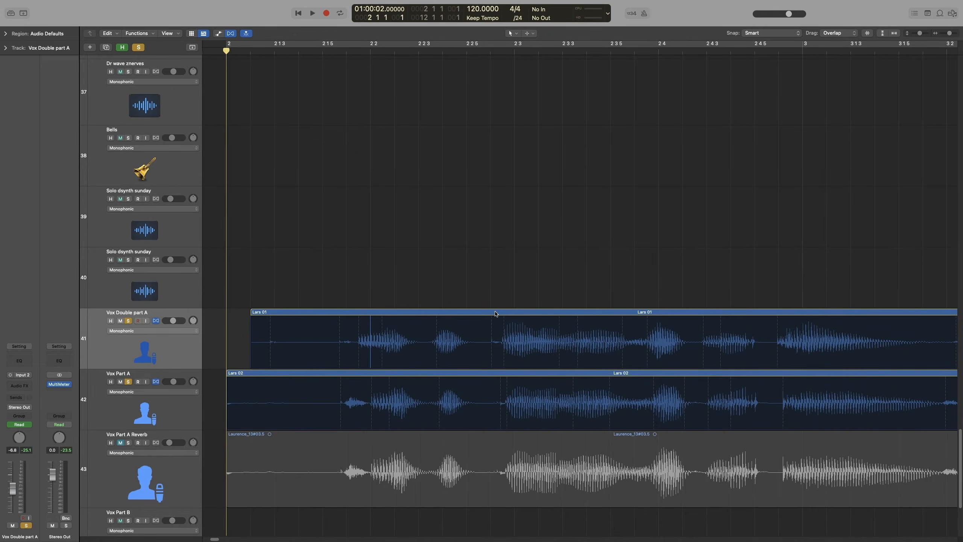
click(383, 376)
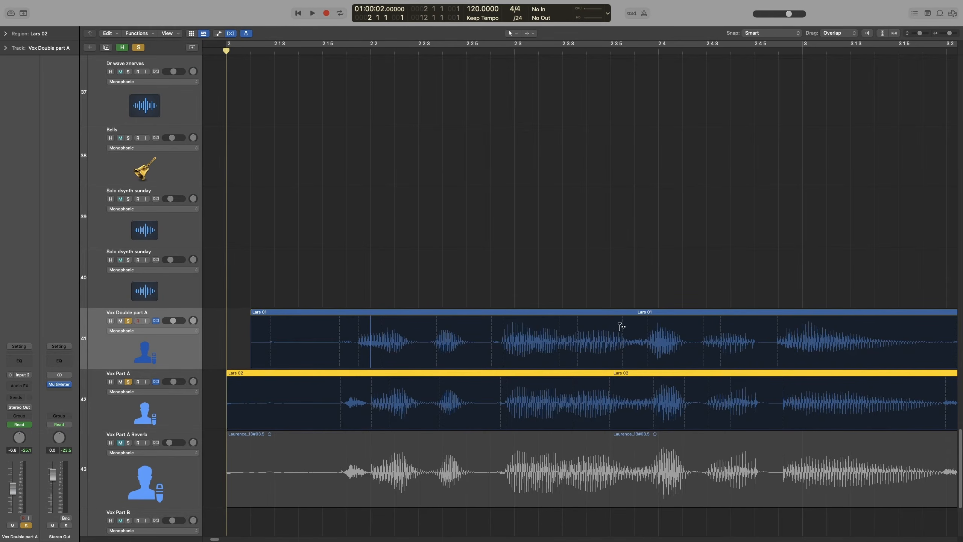
click(174, 416)
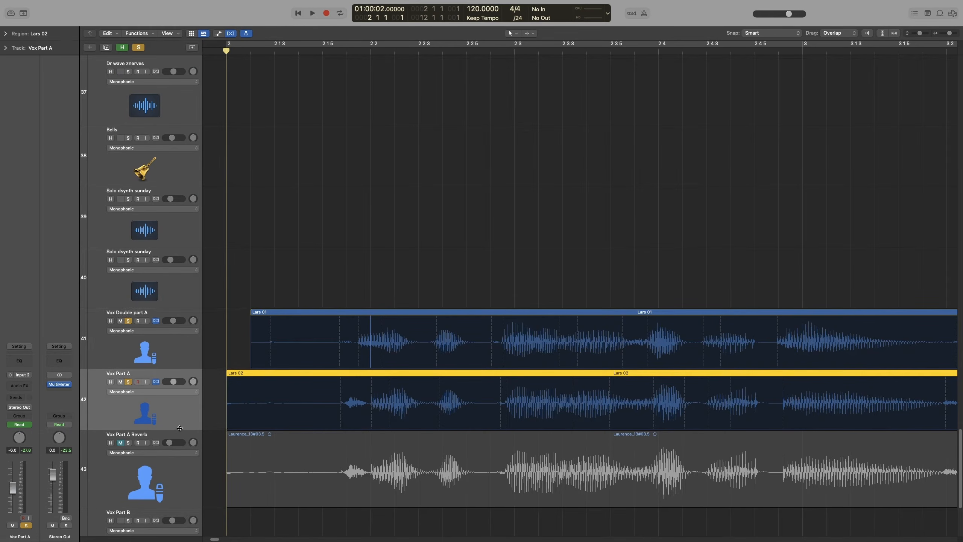
drag(179, 429, 179, 464)
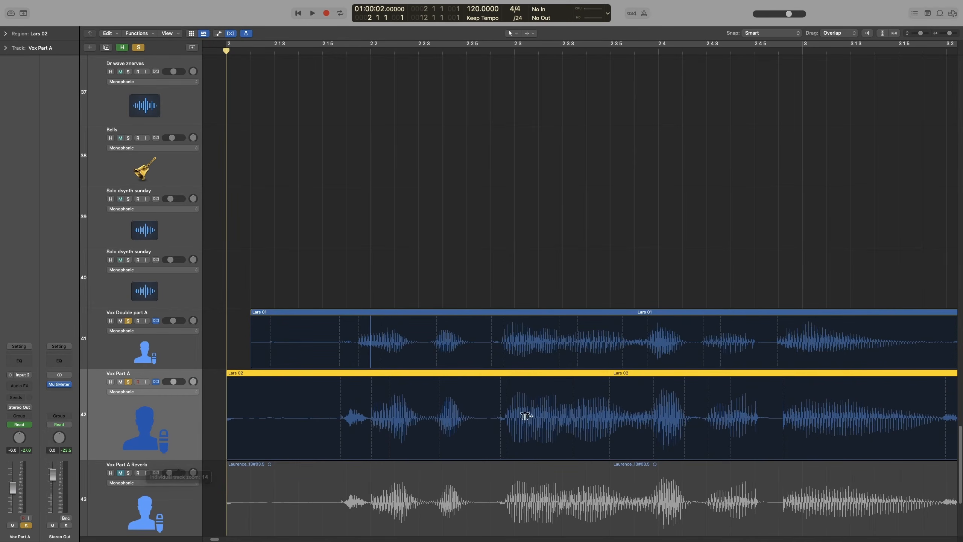
Place flex markers in the silent gaps of Vox Part A near bars 5, 7 and 9 to separate the phrases
key(super+Right)
key(super+Right)
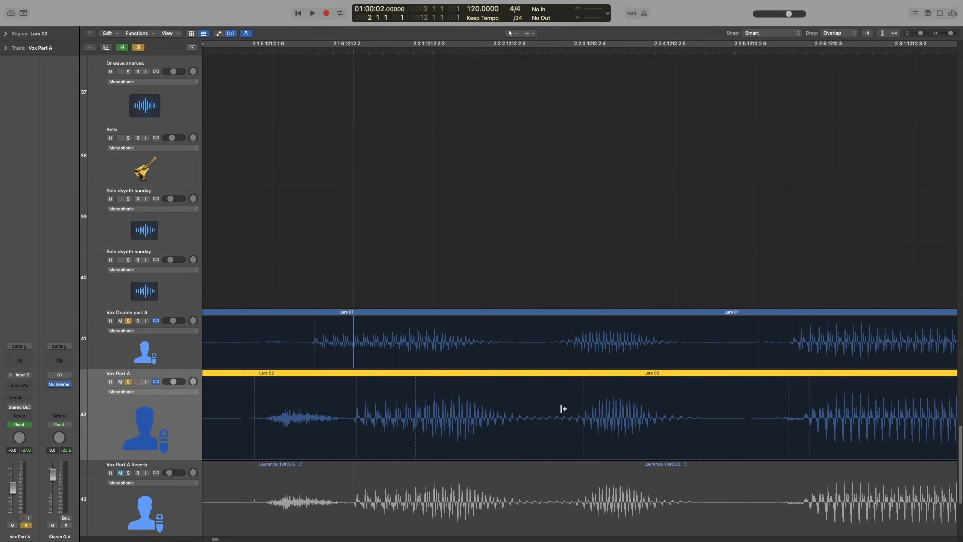
scroll(312, 416, down, 10)
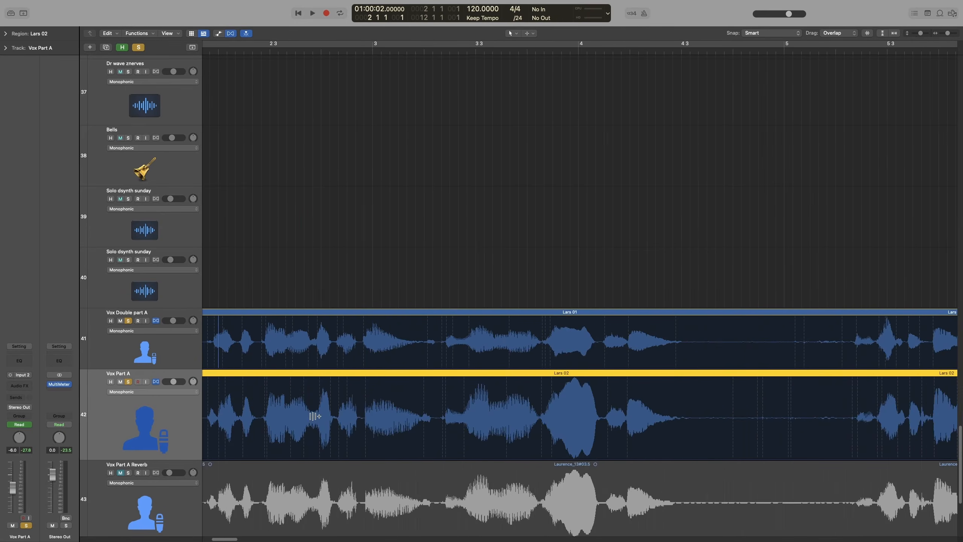
scroll(312, 416, down, 5)
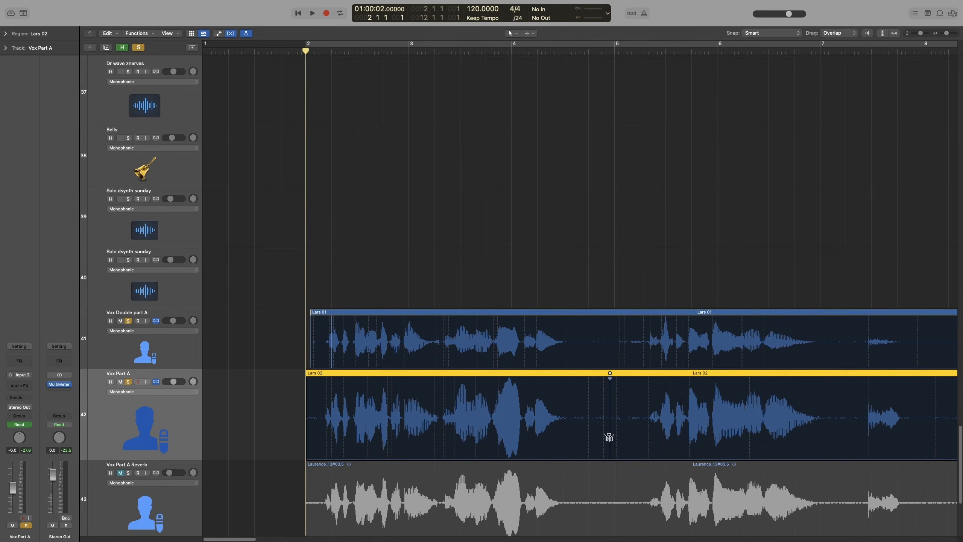
scroll(609, 437, right, 10)
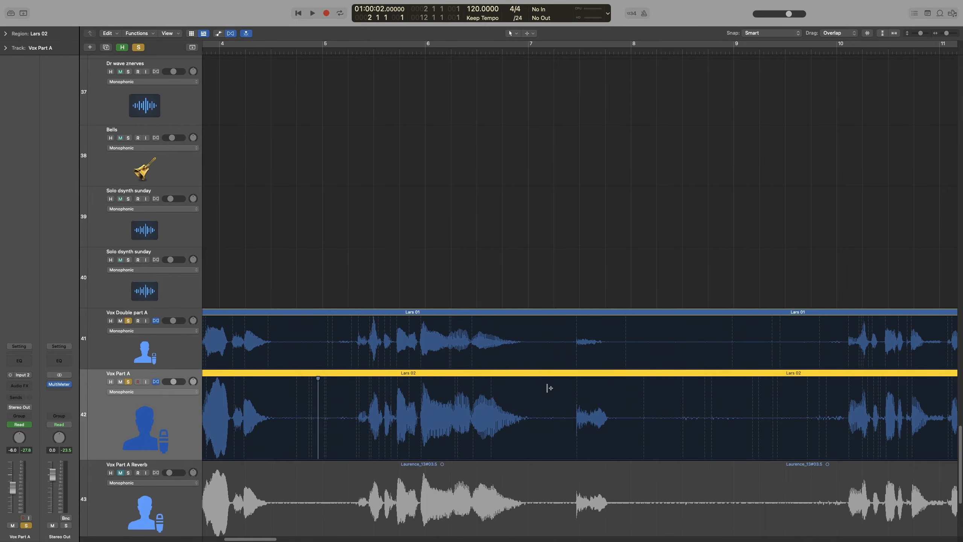
click(546, 388)
click(729, 396)
scroll(614, 455, right, 10)
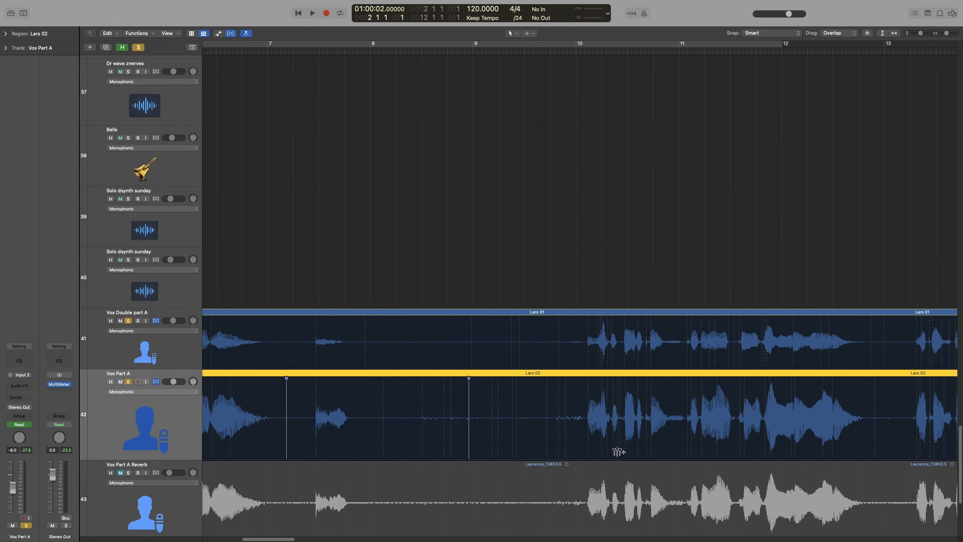
scroll(877, 380, left, 15)
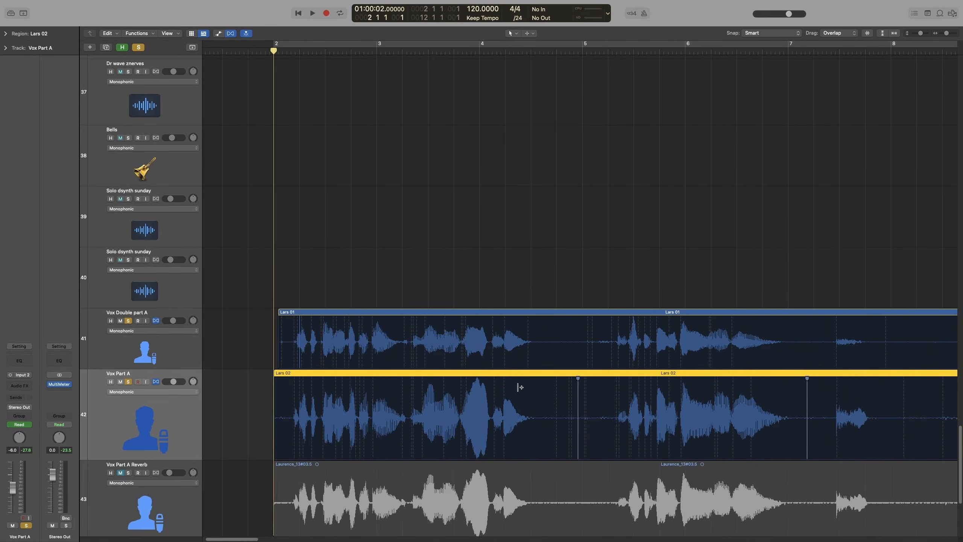
Play the two soloed vocals from just before beat 2 of bar 2 to hear the opening words
key(super+Right)
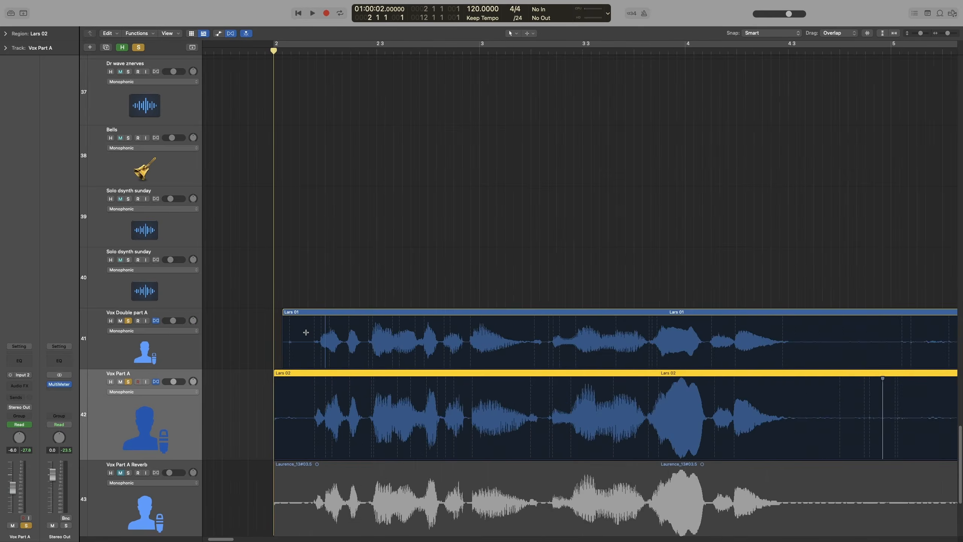
key(super+Right)
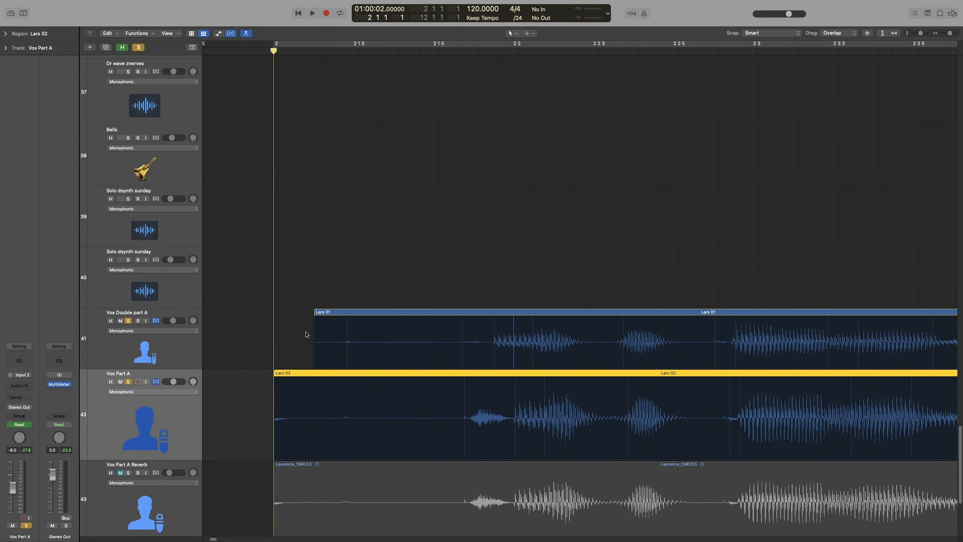
scroll(306, 334, right, 5)
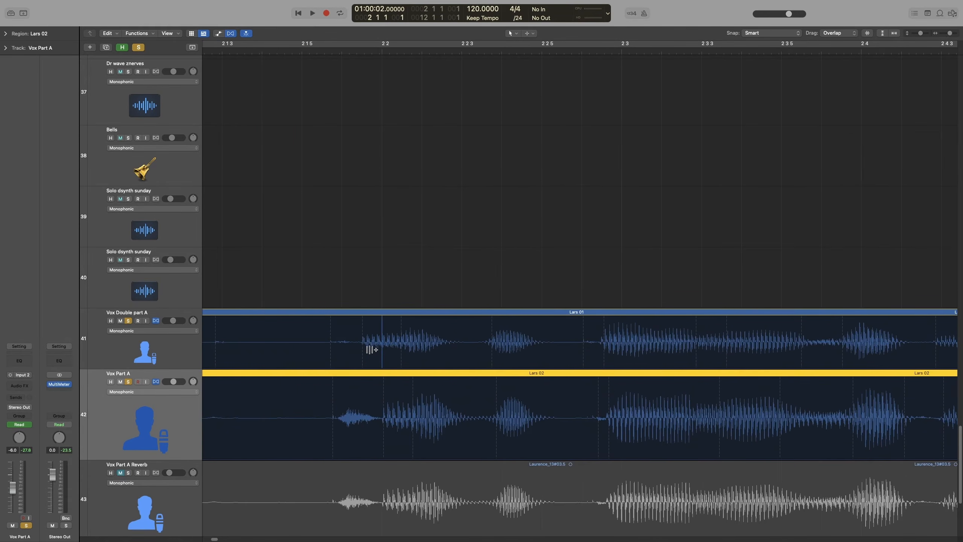
click(295, 290)
key(space)
key(space)
key(space)
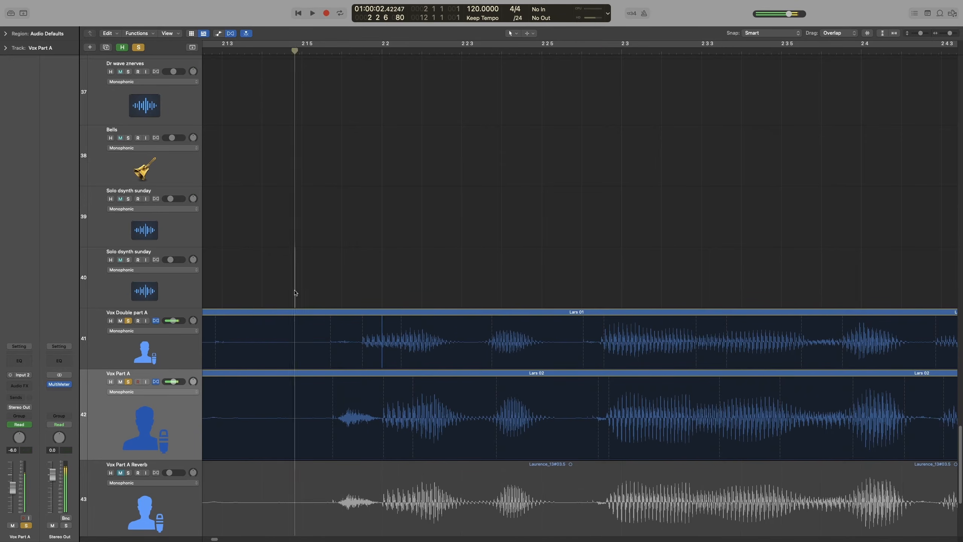
key(space)
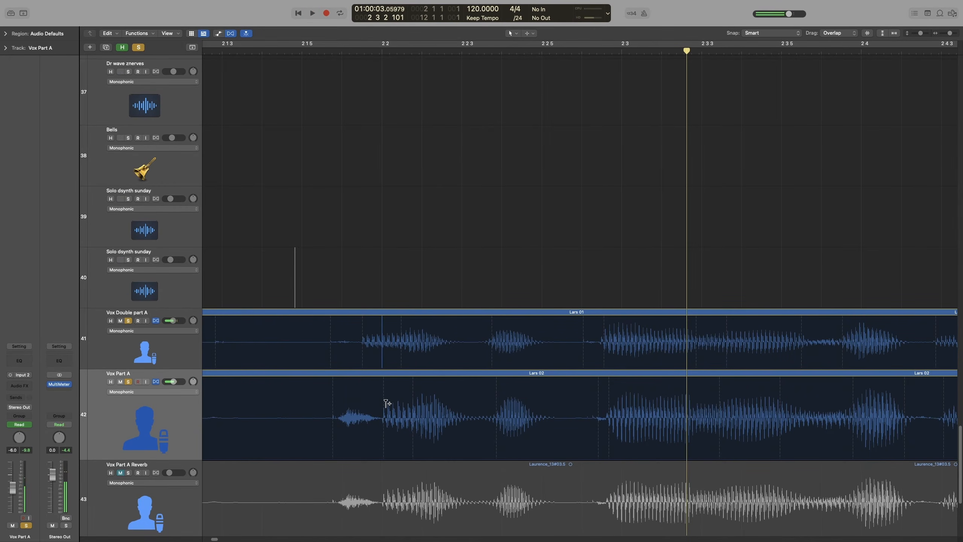
Place flex markers around the first two sung notes of Vox Part A near 2 2, and delete the extra marker inside the first note
click(384, 428)
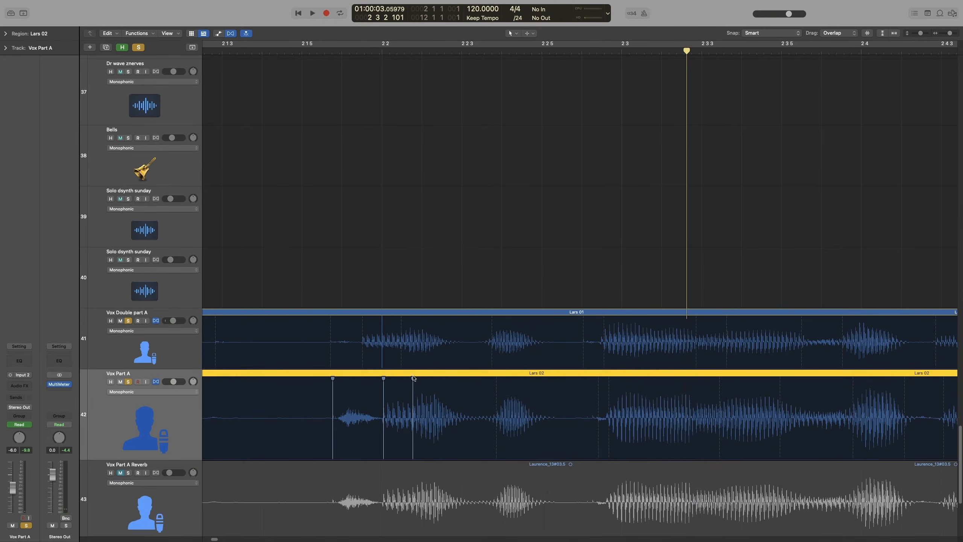
scroll(413, 376, down, 3)
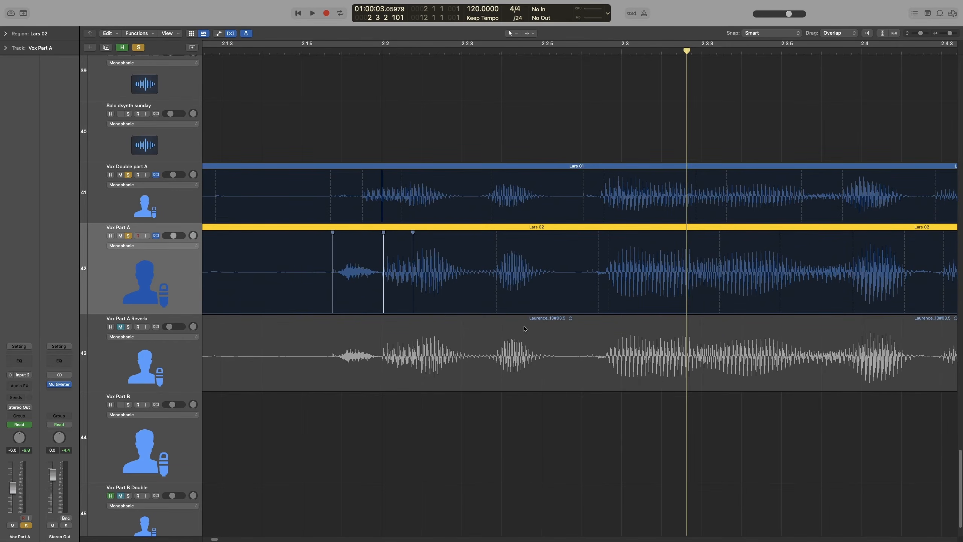
scroll(524, 328, up, 2)
click(575, 328)
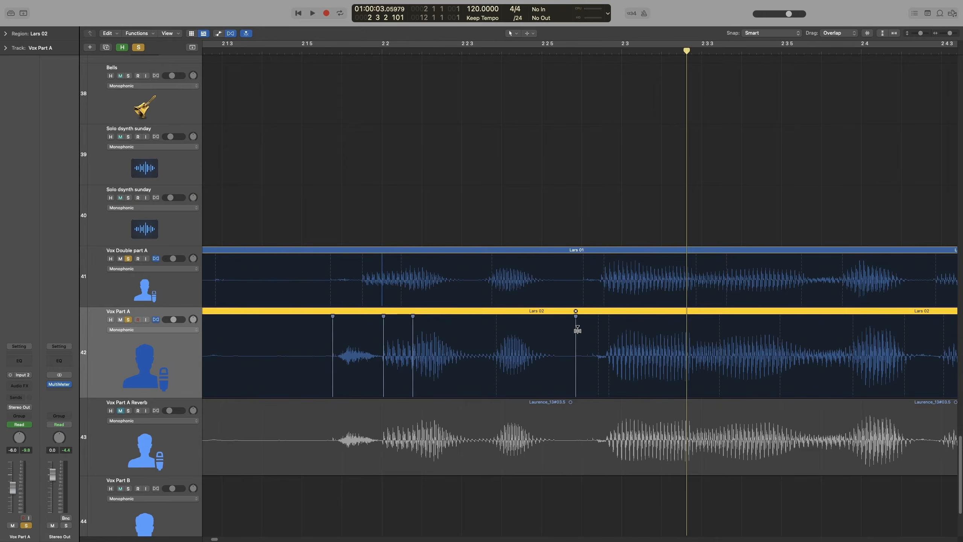
click(483, 317)
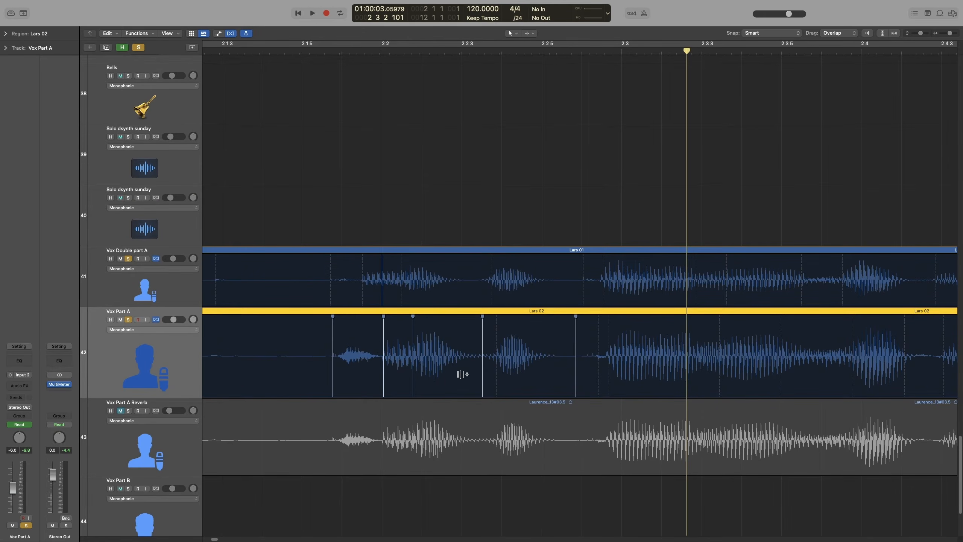
click(413, 315)
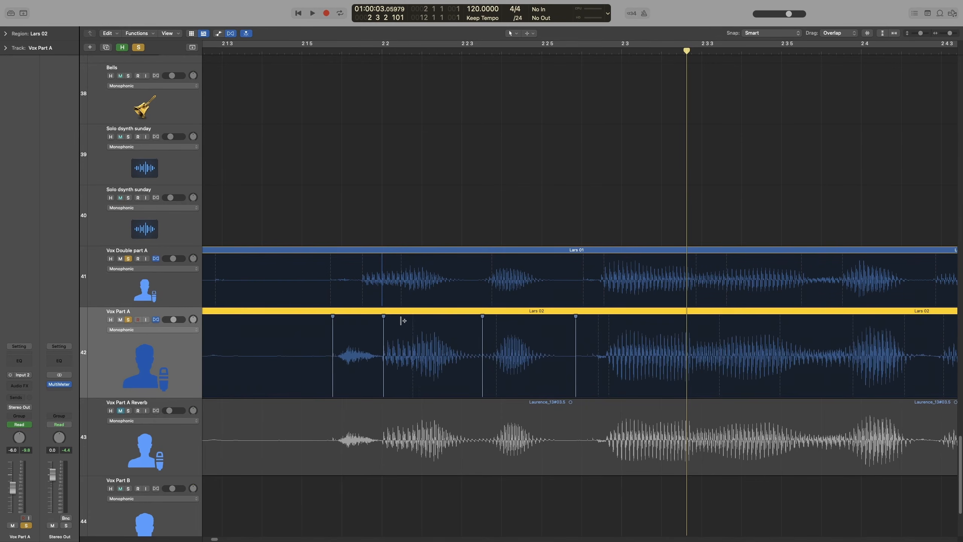
Shift the first note's flex markers on Vox Part A earlier to match the double, nudge the second note slightly later, and play the result
drag(383, 316, 327, 317)
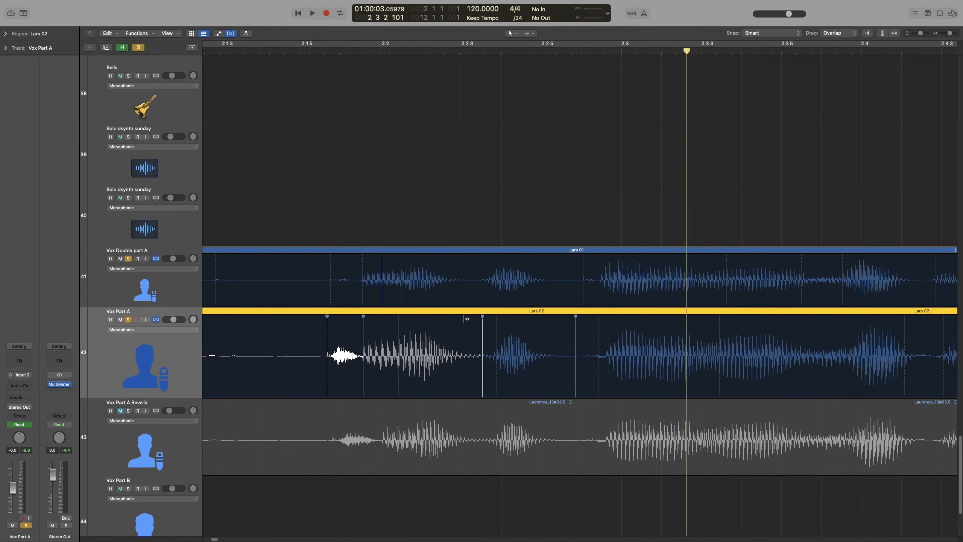
drag(482, 317, 486, 316)
super+click(252, 224)
key(space)
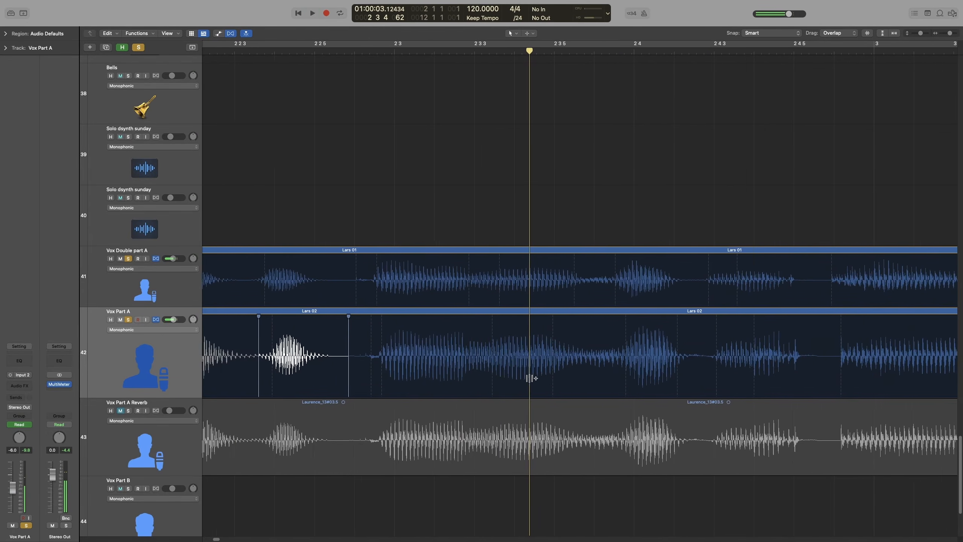
key(space)
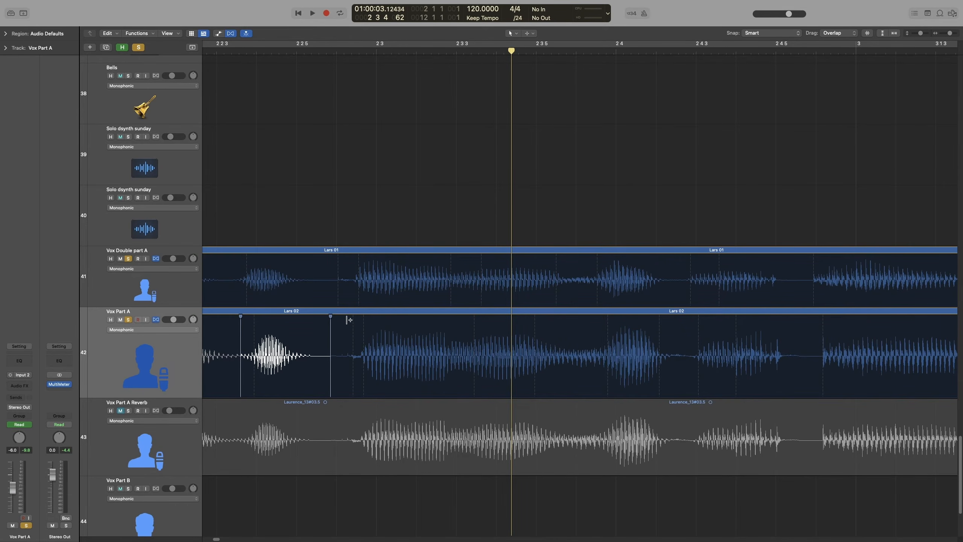
Pull the Vox Part A note at 2 3 earlier onto the double, and replace the flex marker inside it with one after 2 4
click(353, 355)
mouse_move(353, 313)
mouse_down()
mouse_move(336, 317)
mouse_move(357, 316)
mouse_up()
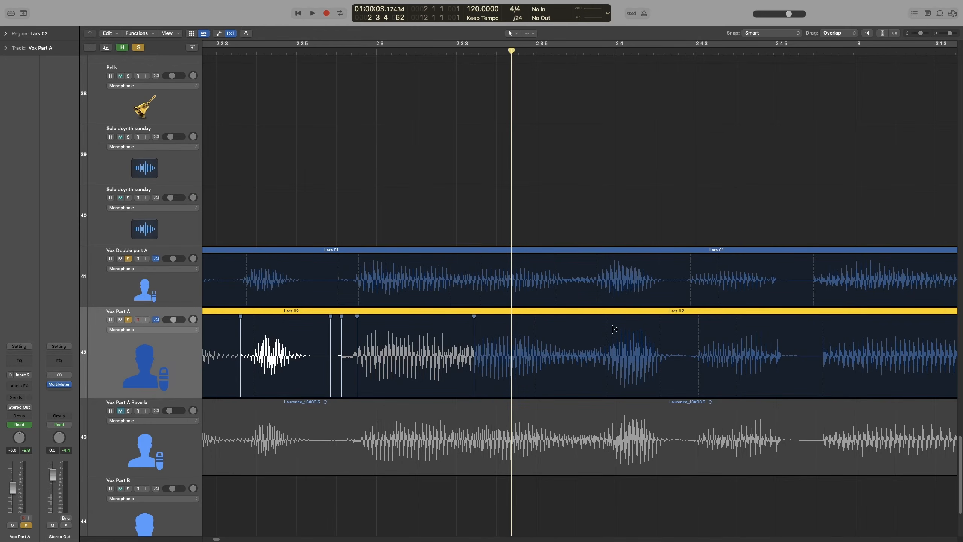
click(685, 327)
click(474, 316)
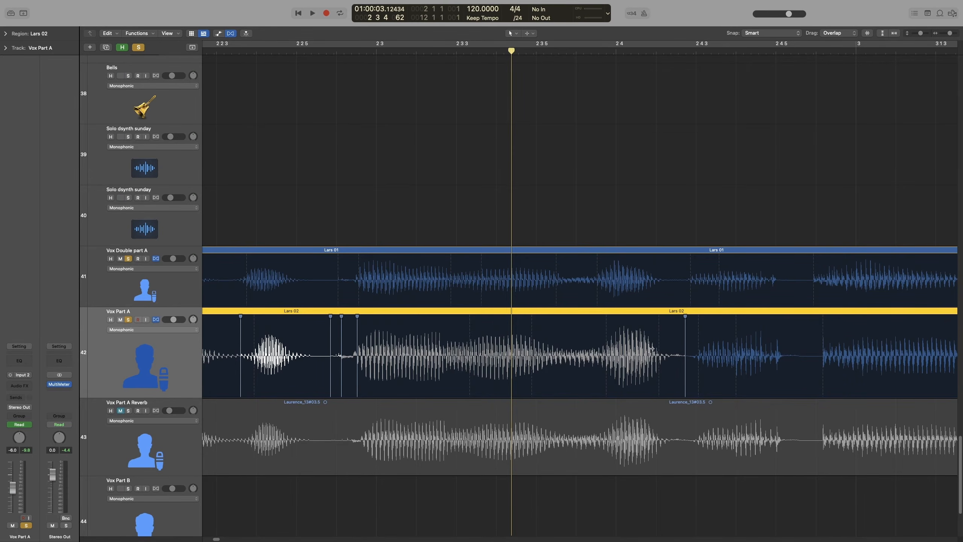
Add a second flex marker in the gap after 2 4 on Vox Part A, and move the first one earlier to align the preceding note
mouse_move(685, 331)
scroll(678, 331, right, 5)
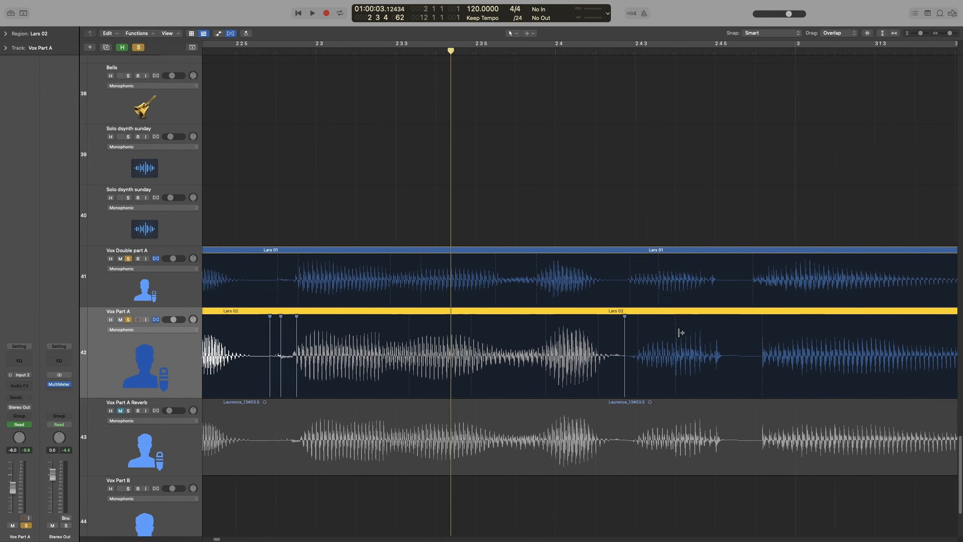
scroll(583, 334, up, 5)
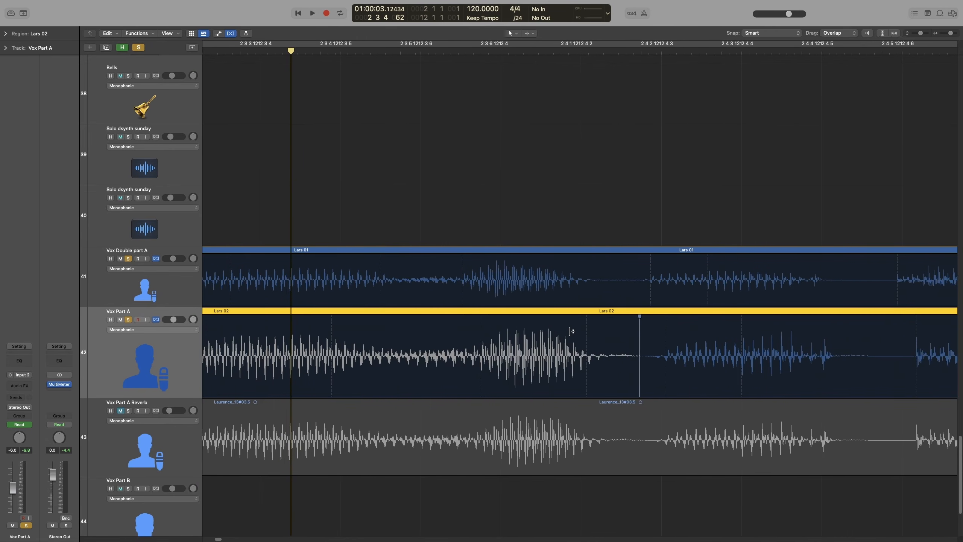
click(644, 323)
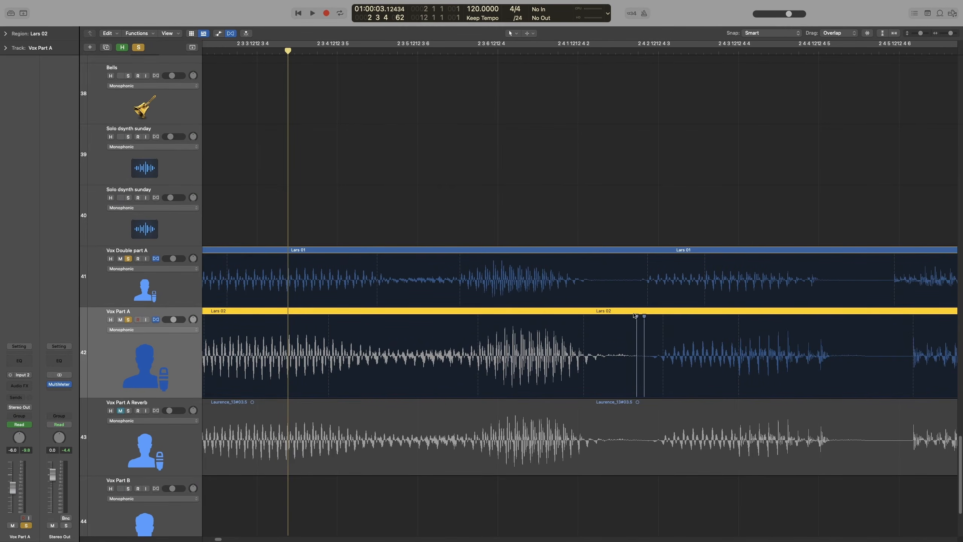
drag(637, 315, 619, 316)
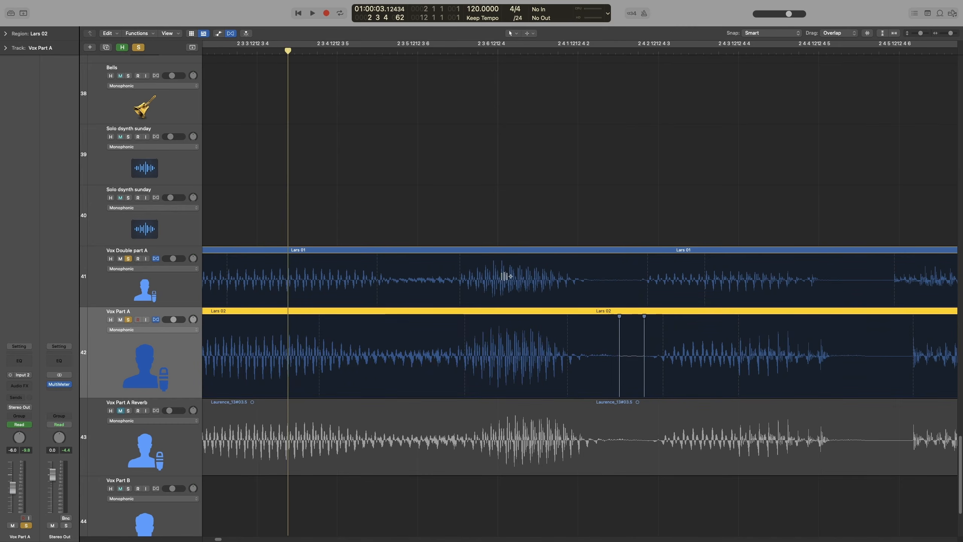
Play the adjusted opening phrase of both soloed vocals in bars 2 and 3 twice to check the alignment
scroll(503, 271, down, 5)
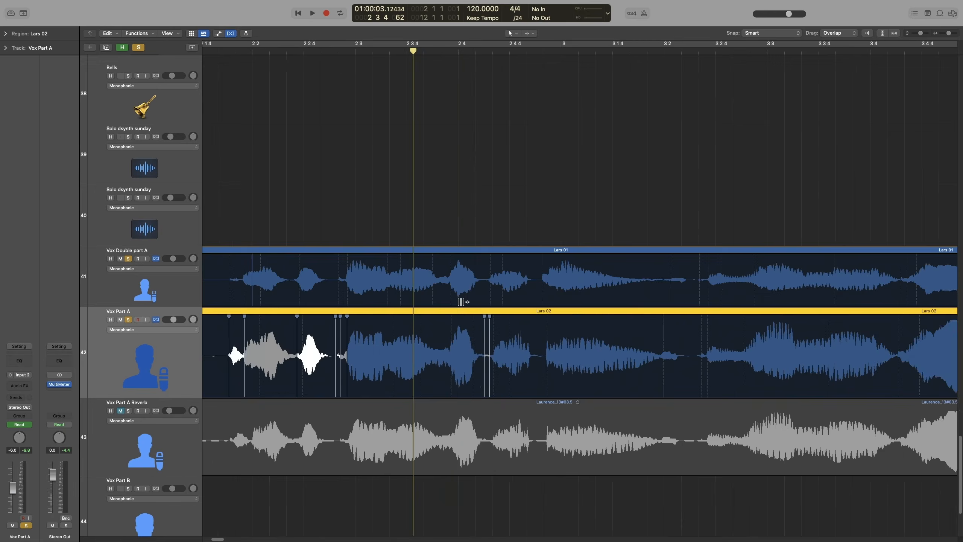
click(324, 235)
key(space)
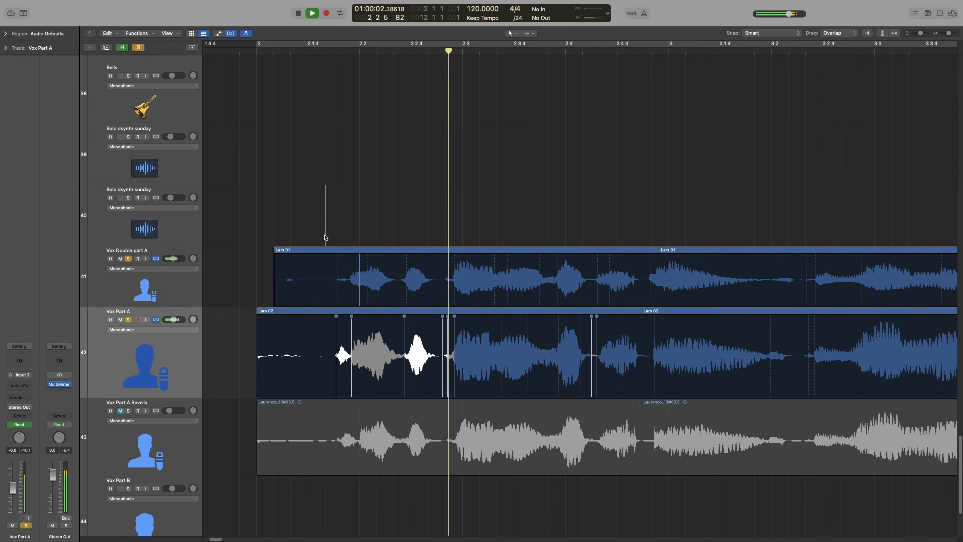
key(space)
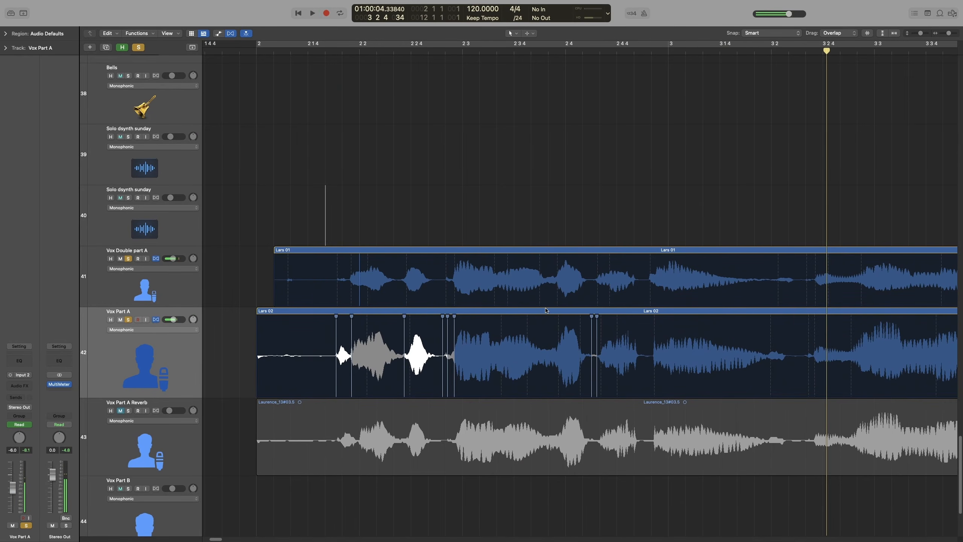
key(space)
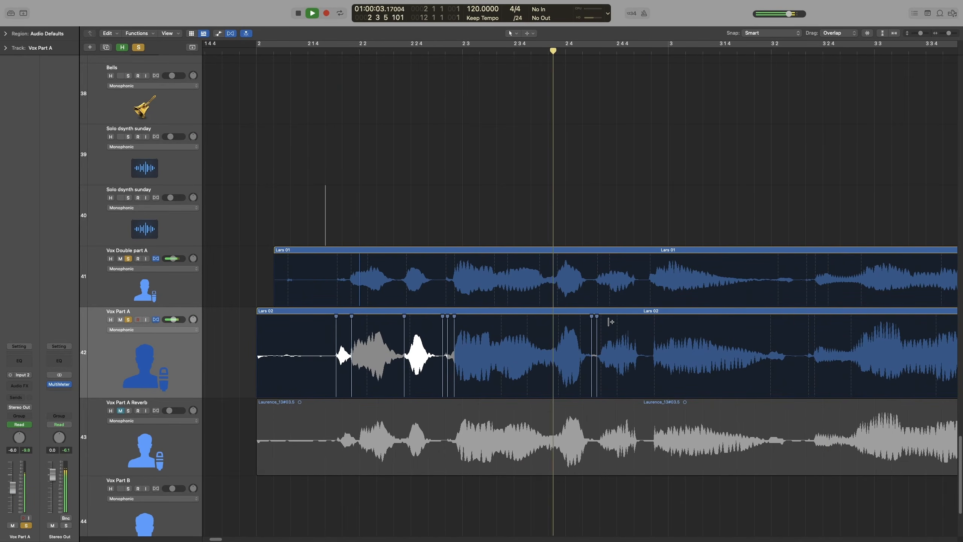
key(space)
Turn off solo on Vox Double part A and Vox Part A, and play the opening phrase with the full mix
click(129, 260)
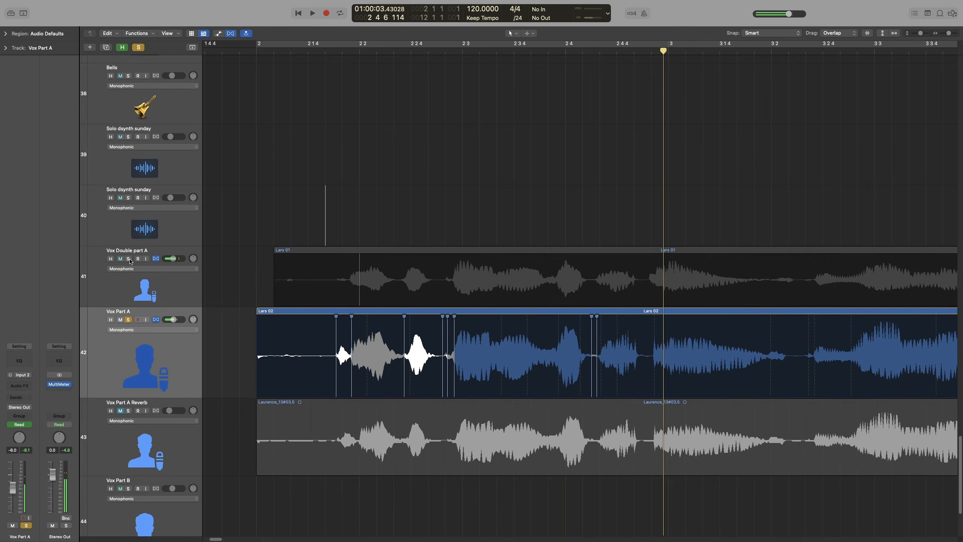
click(128, 320)
key(space)
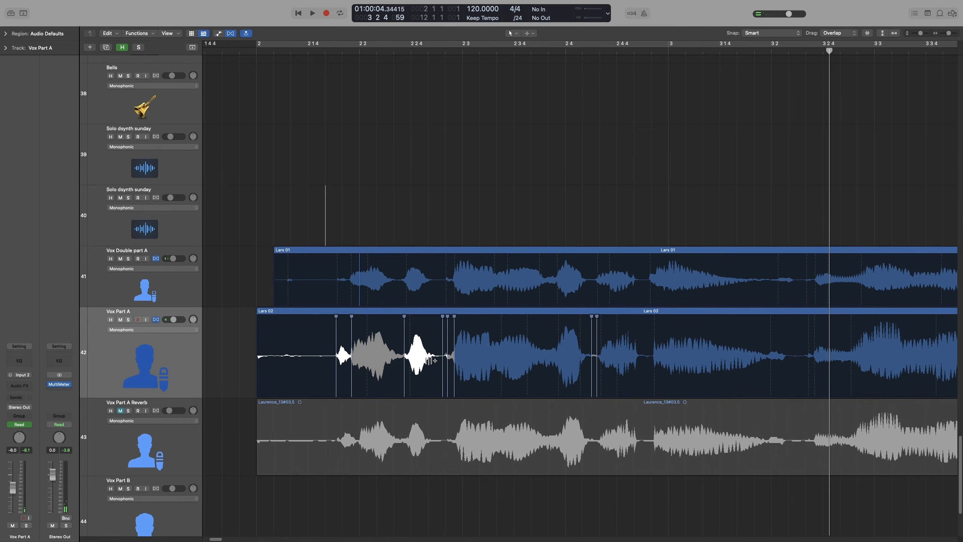
Add a flex marker in the gap after 2 4 5 on Vox Part A, and pull the note at 2 4 3 earlier onto the double
key(super+Right)
key(super+Right)
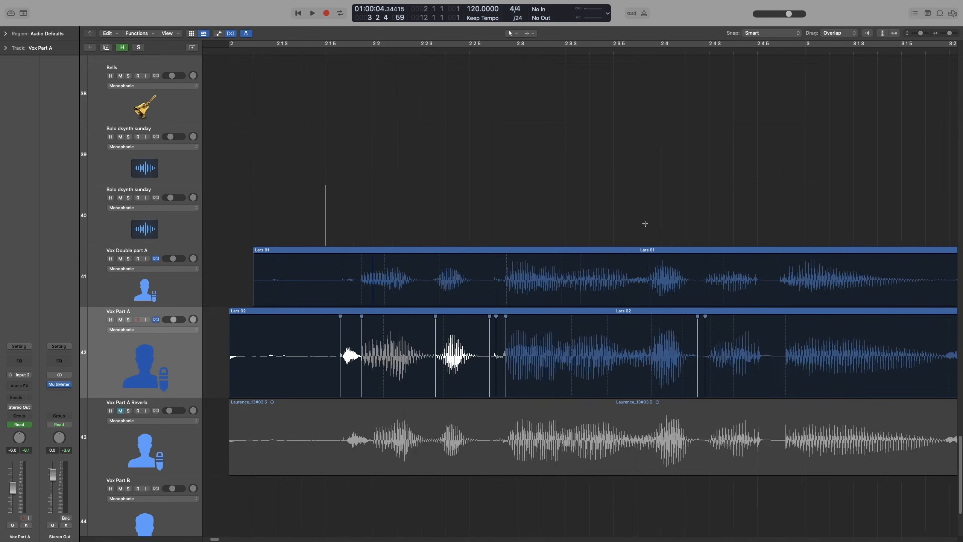
scroll(625, 269, right, 5)
scroll(625, 269, right, 5)
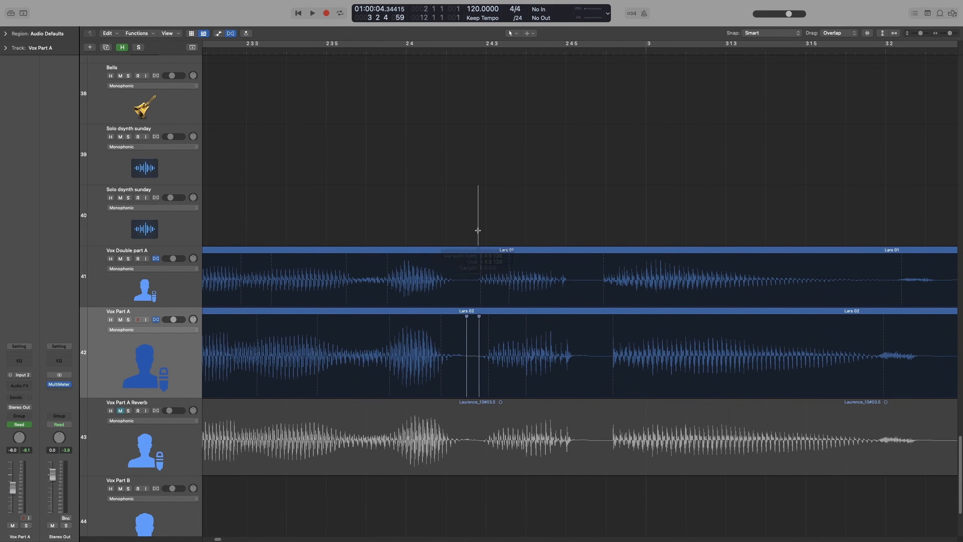
scroll(477, 231, up, 4)
scroll(493, 277, right, 5)
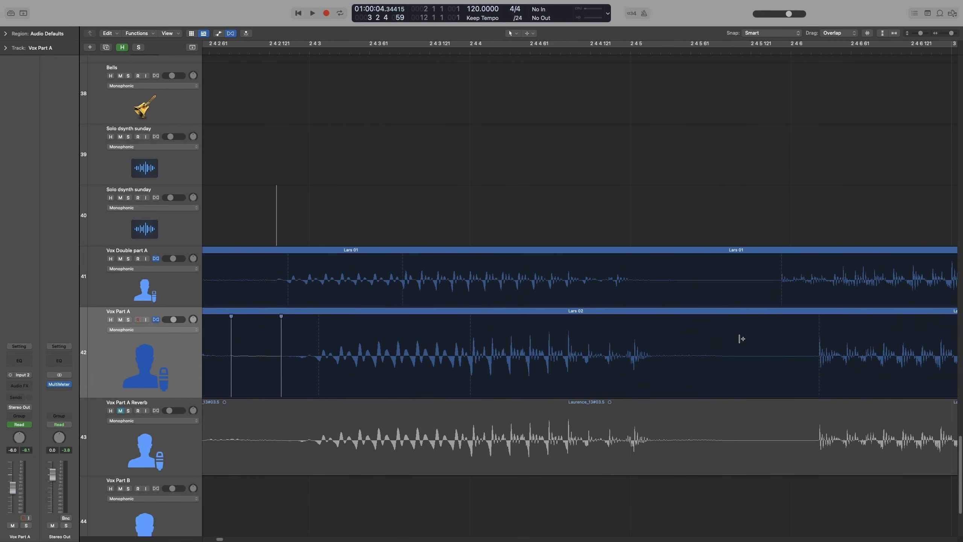
click(726, 338)
scroll(339, 352, left, 1)
scroll(339, 352, left, 2)
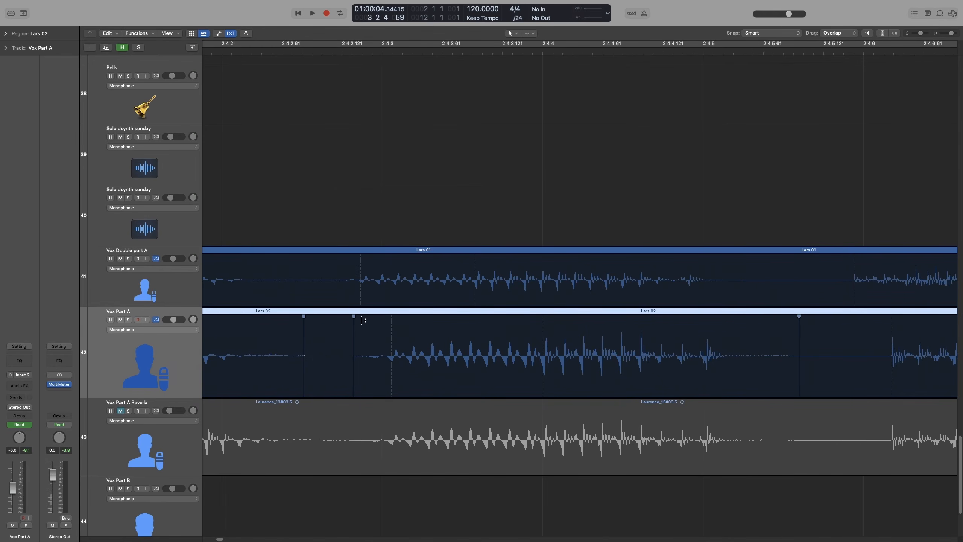
drag(354, 319, 326, 321)
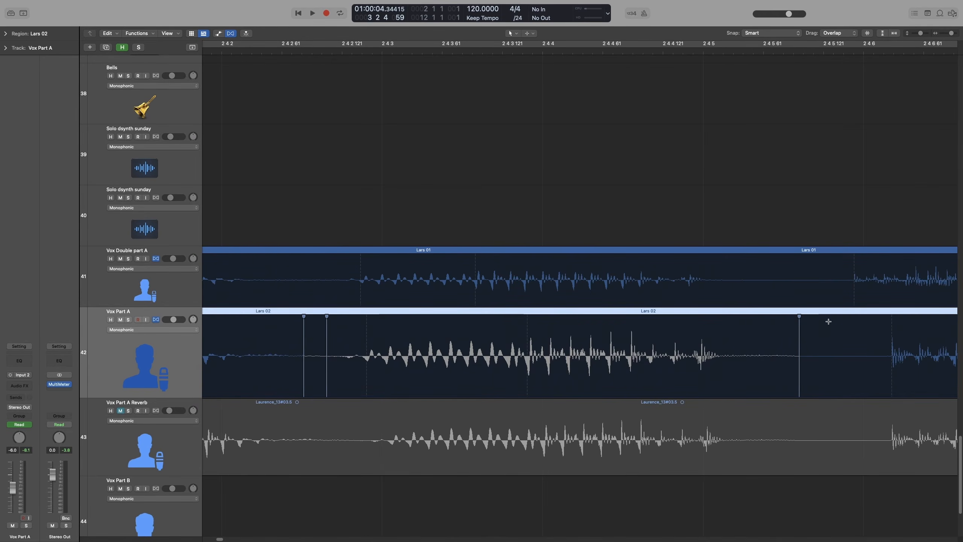
Add a second flex marker in the gap after 2 4 5 on Vox Part A, and move the first one slightly earlier
click(798, 317)
drag(799, 319, 785, 318)
key(super+Left)
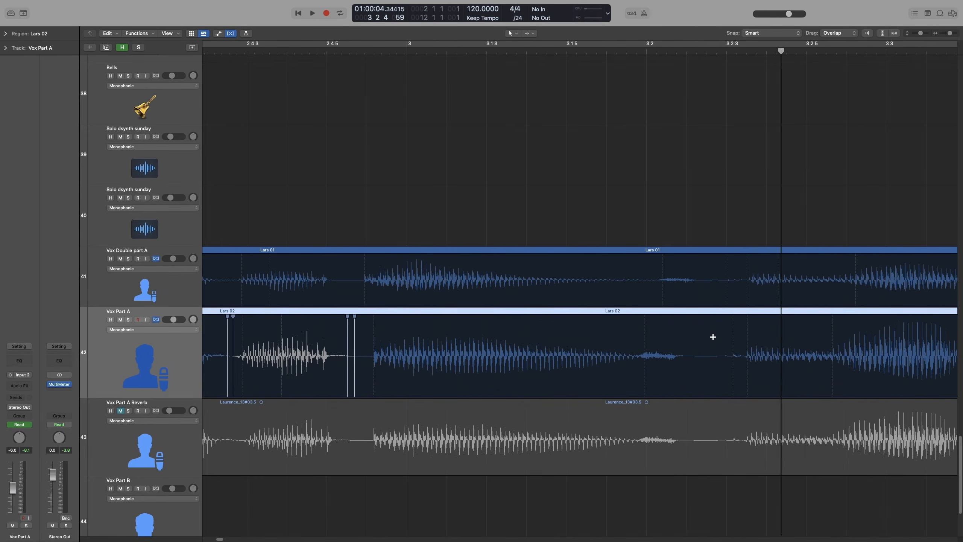
Play both vocals in the mix from the gap before bar 3 to check the next word
click(325, 218)
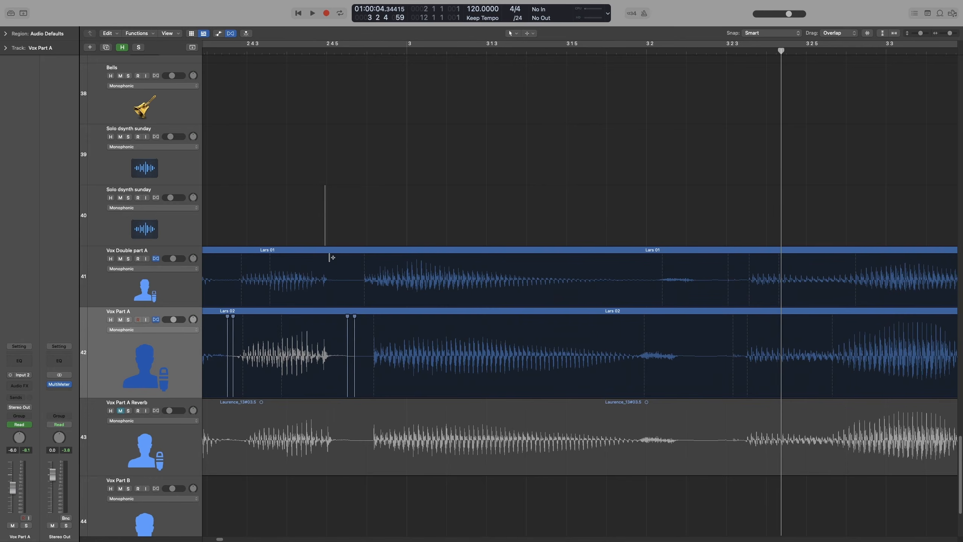
scroll(301, 256, left, 5)
click(290, 230)
key(space)
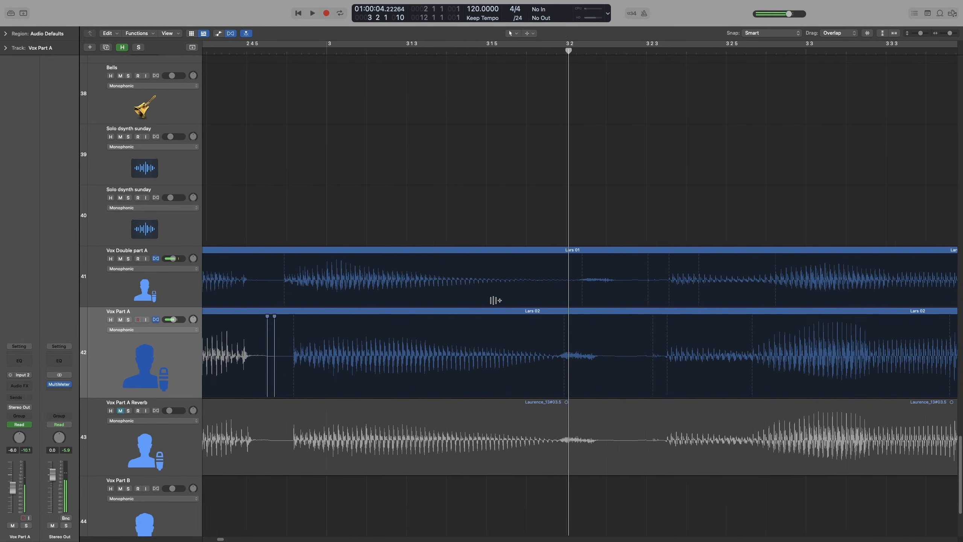
Add flex markers between 3 2 and 3 2 3 on both vocals, and pull the Vox Part A note before bar 3 earlier onto the double
click(595, 352)
click(598, 271)
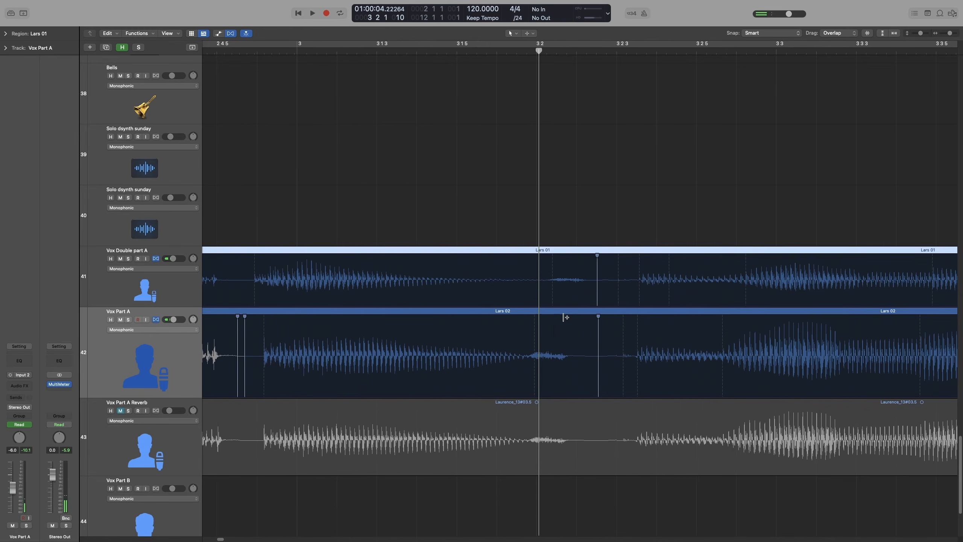
scroll(492, 329, left, 4)
click(349, 318)
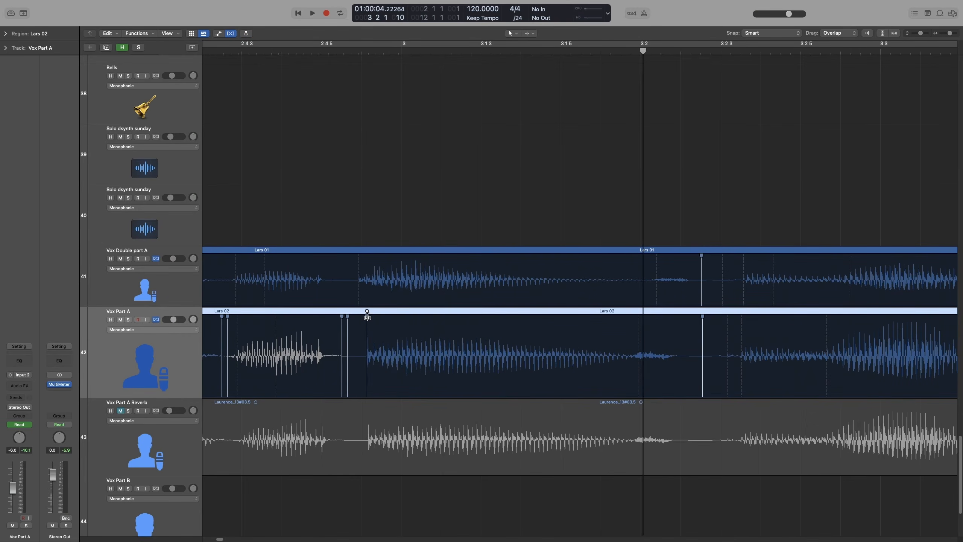
drag(367, 316, 358, 316)
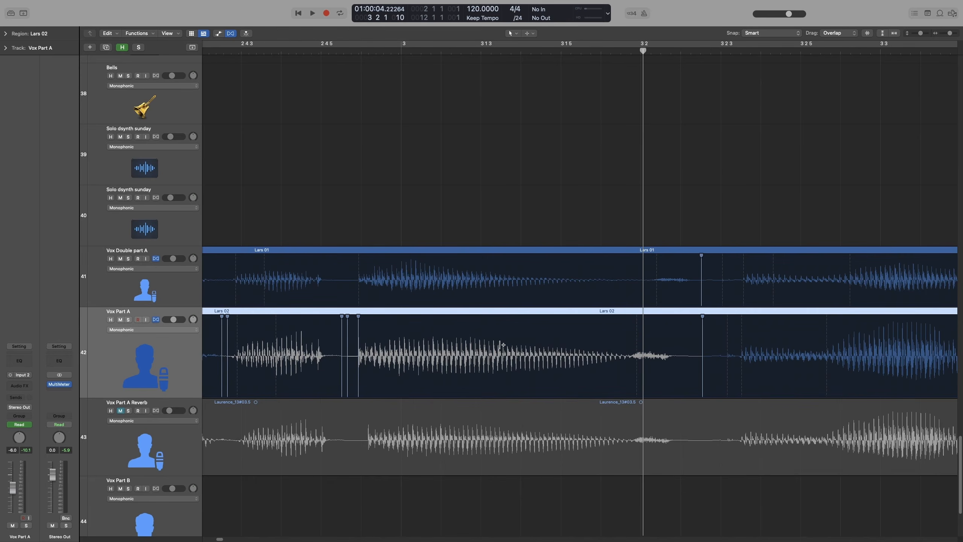
Add a flex marker at 3 2 3 on Vox Part A, and move the marker before it slightly later to stretch the note's end
scroll(502, 344, right, 3)
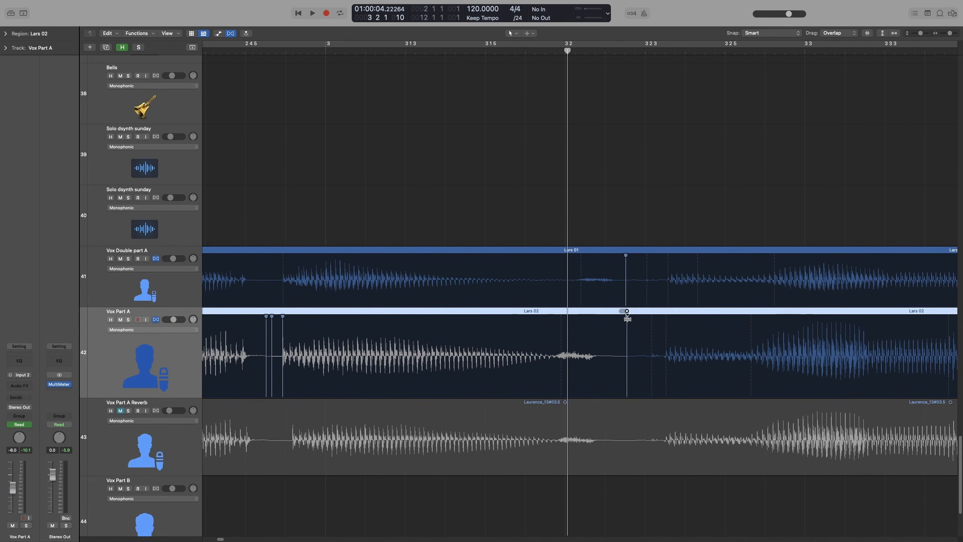
click(647, 322)
drag(627, 316, 633, 316)
click(563, 333)
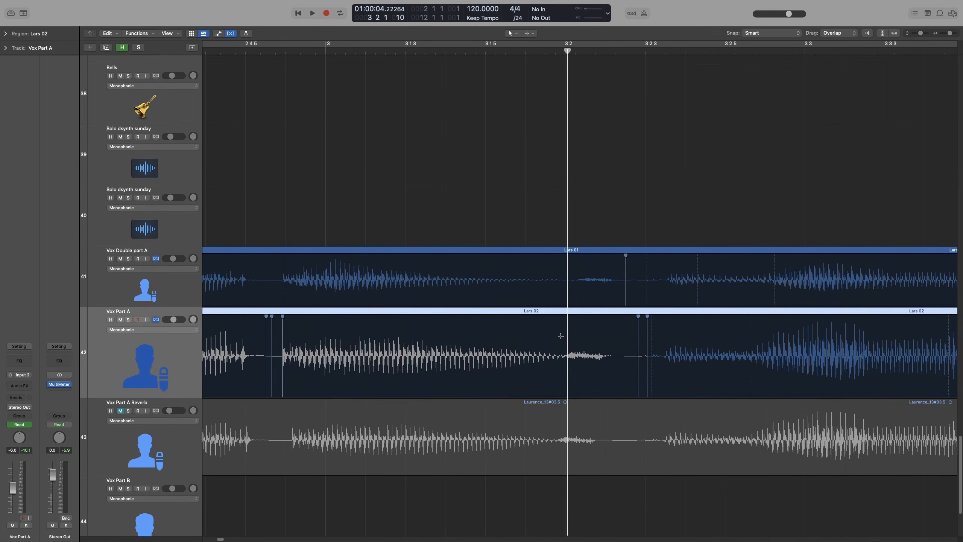
Play the passage from just before bar 3 several times to check the stretched word's timing against the double
key(super+Left)
click(478, 215)
key(space)
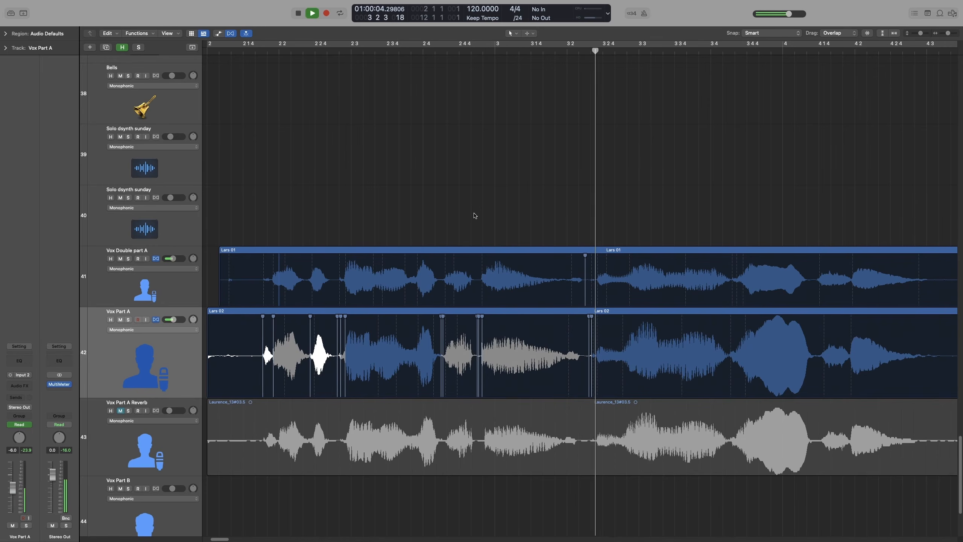
super+click(473, 218)
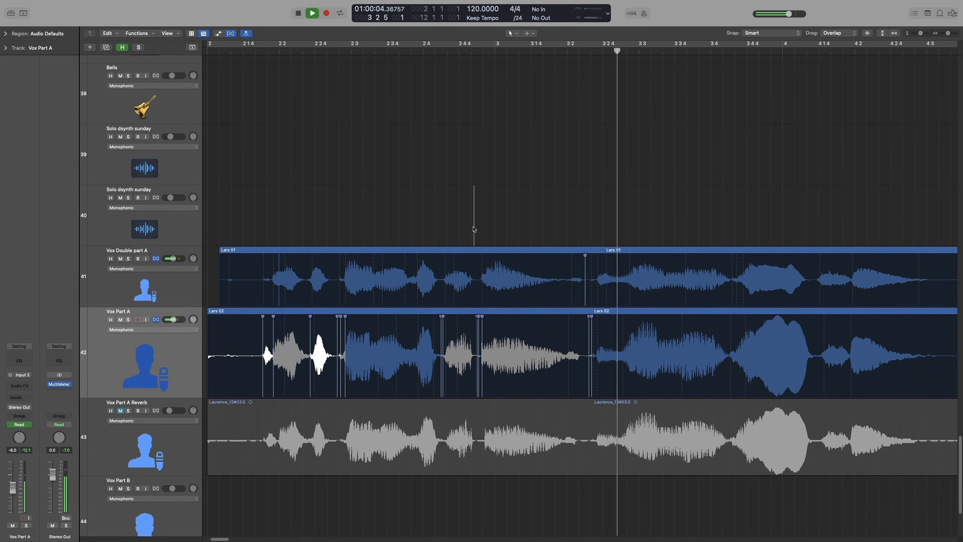
key(space)
super+click(471, 231)
key(space)
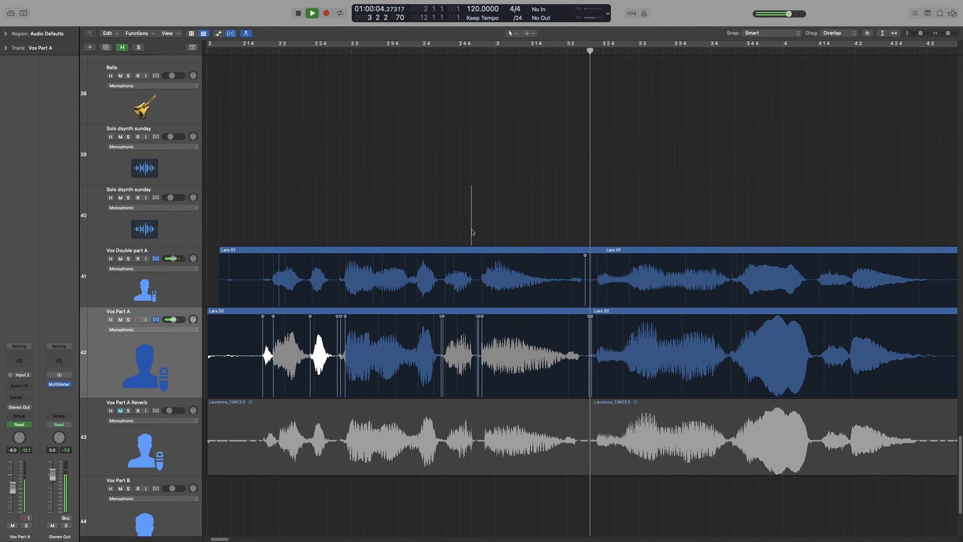
key(space)
key(space)
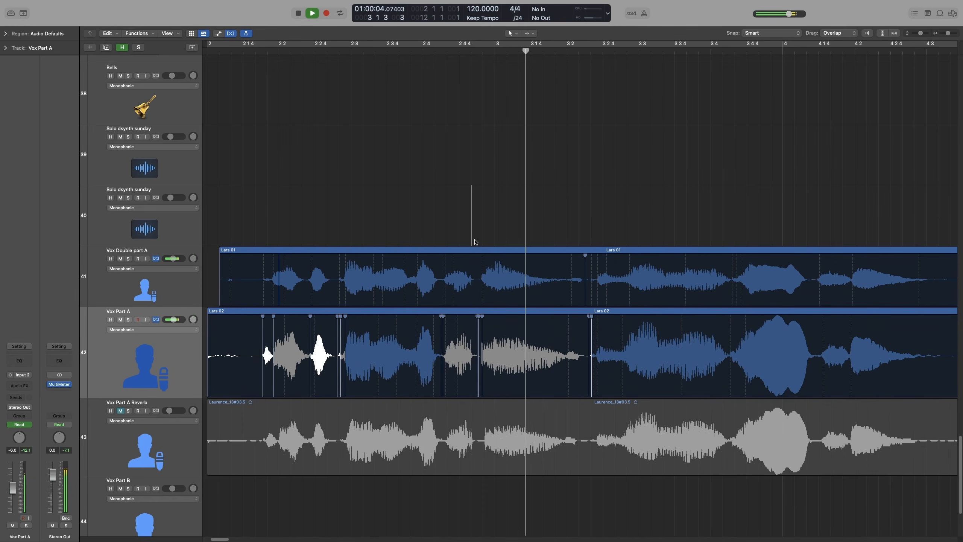
key(space)
Enclose the short sound at 3 2 on Vox Part A with new flex markers replacing the one behind it, and stretch its end to the double's marker
scroll(476, 242, up, 3)
scroll(526, 355, up, 2)
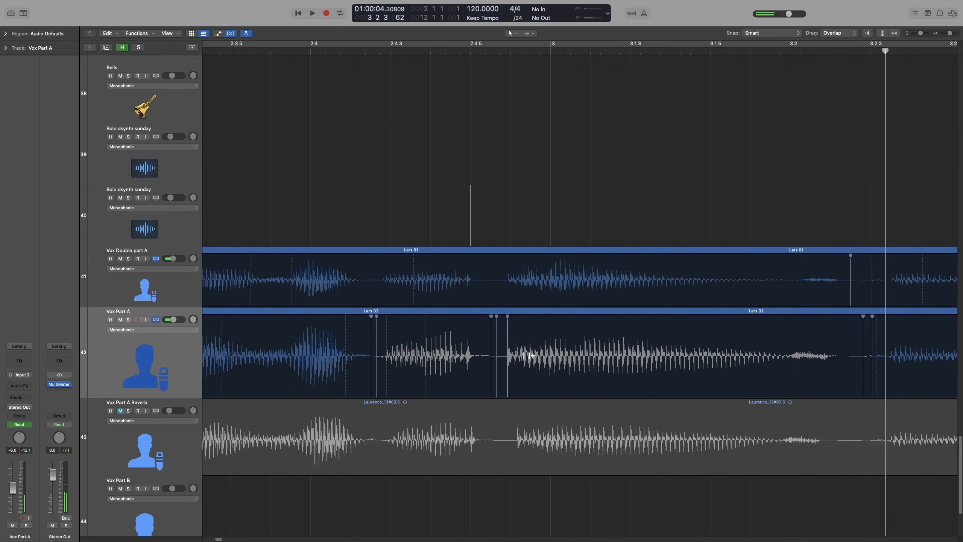
scroll(526, 356, right, 8)
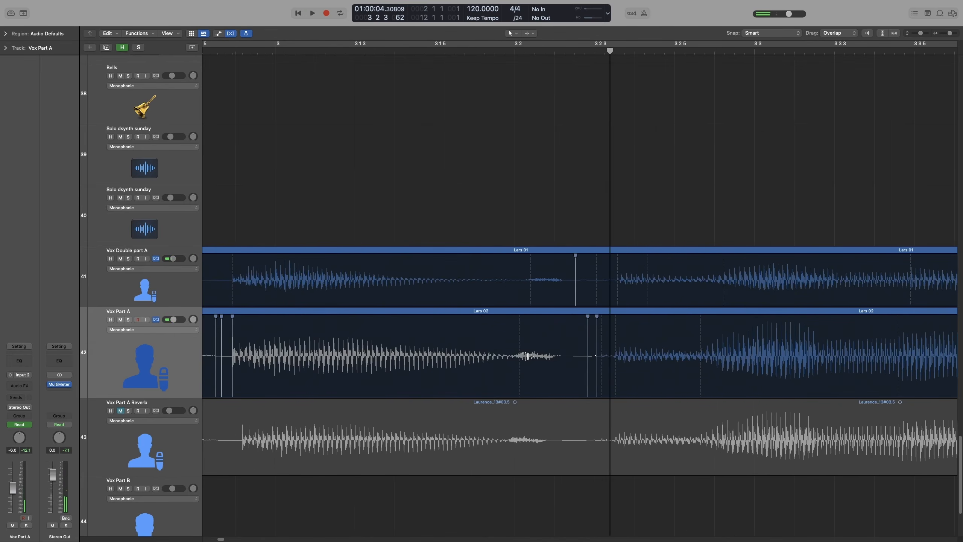
click(496, 344)
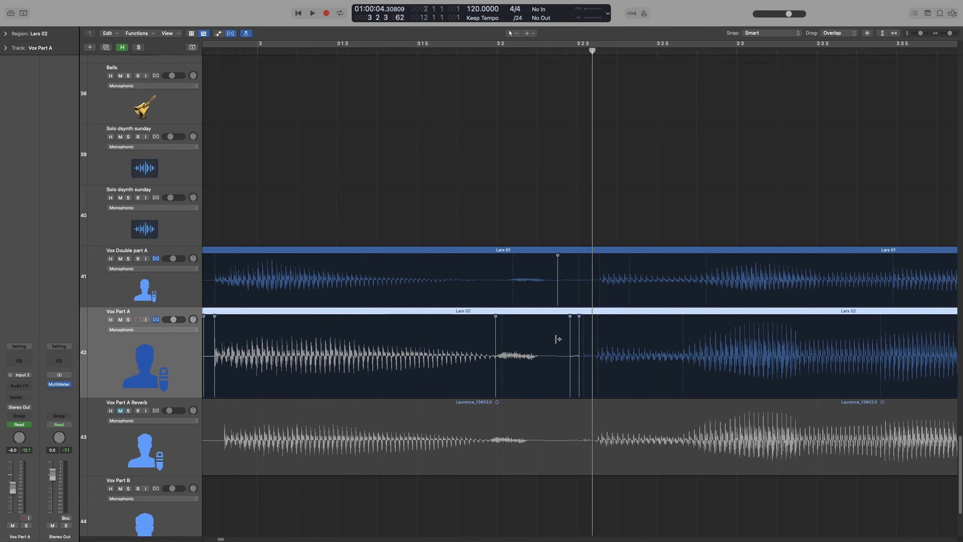
click(544, 320)
click(569, 311)
drag(544, 314, 556, 317)
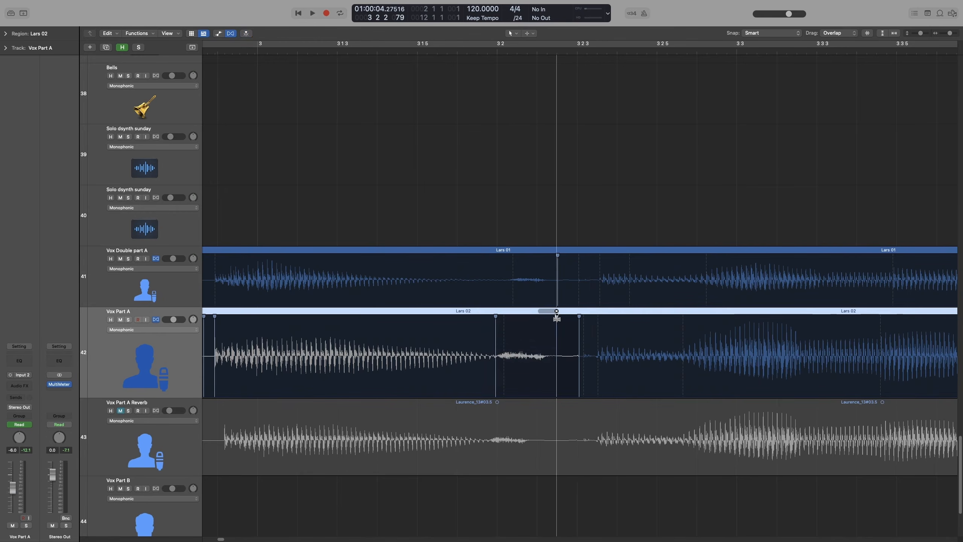
Play the phrase from before bar 3 into bar 4 to check the alignment of both vocals
key(super+Left)
key(super+Left)
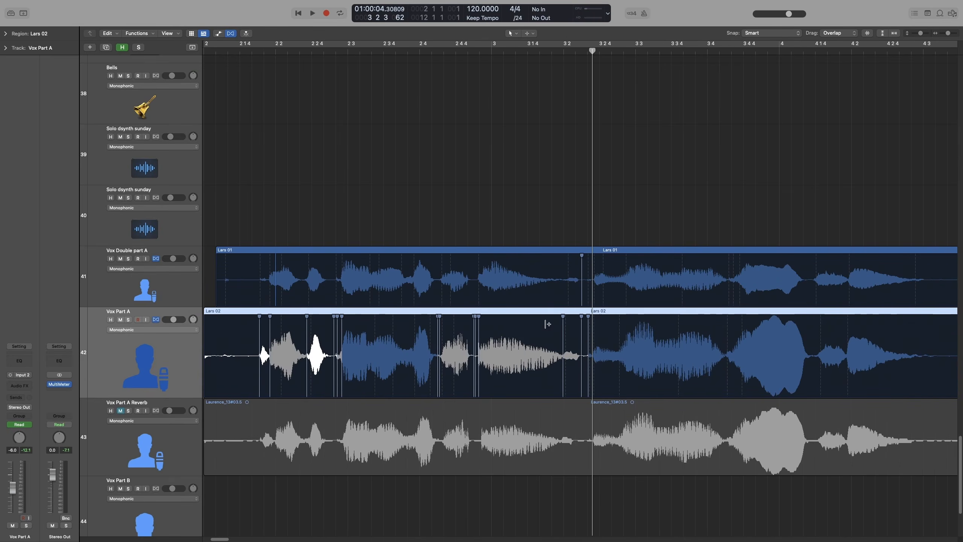
click(456, 218)
key(space)
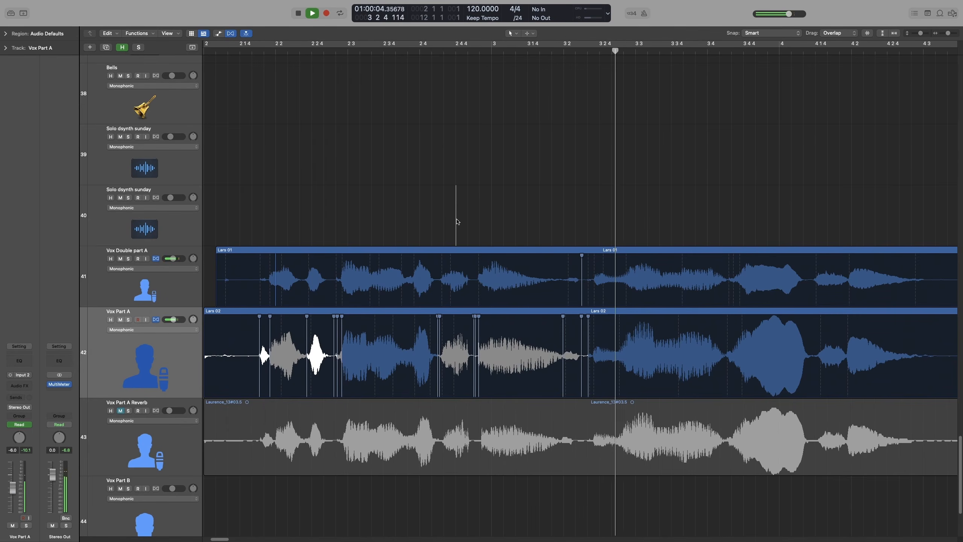
scroll(551, 272, right, 5)
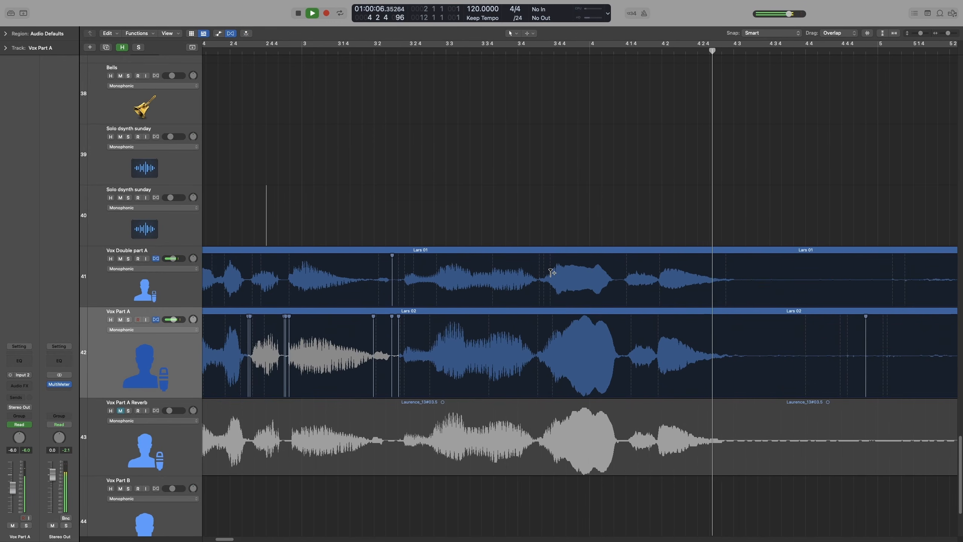
key(space)
Add a flex marker at the start of the Vox Part A note after 3 2 3, and move it slightly later onto the double
key(super+Right)
key(super+Right)
key(super+Right)
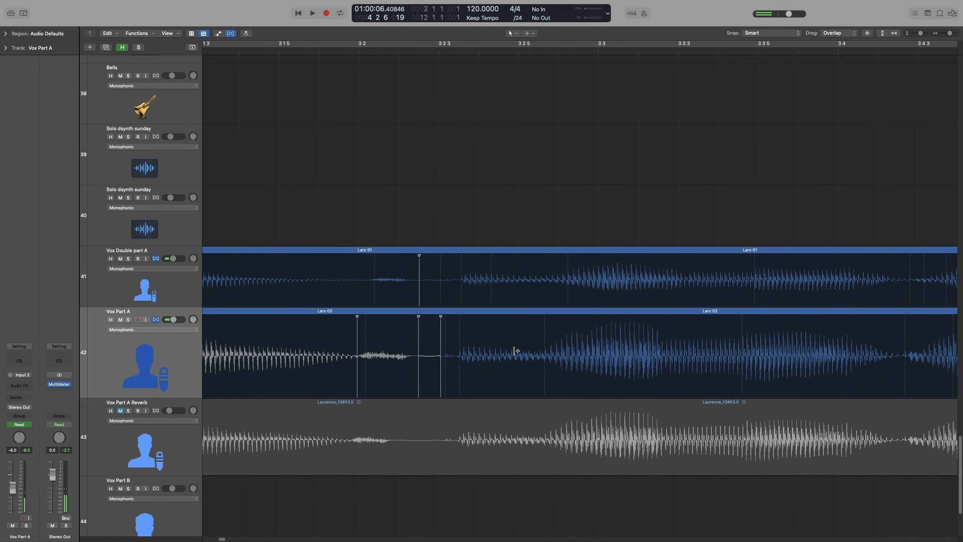
click(459, 334)
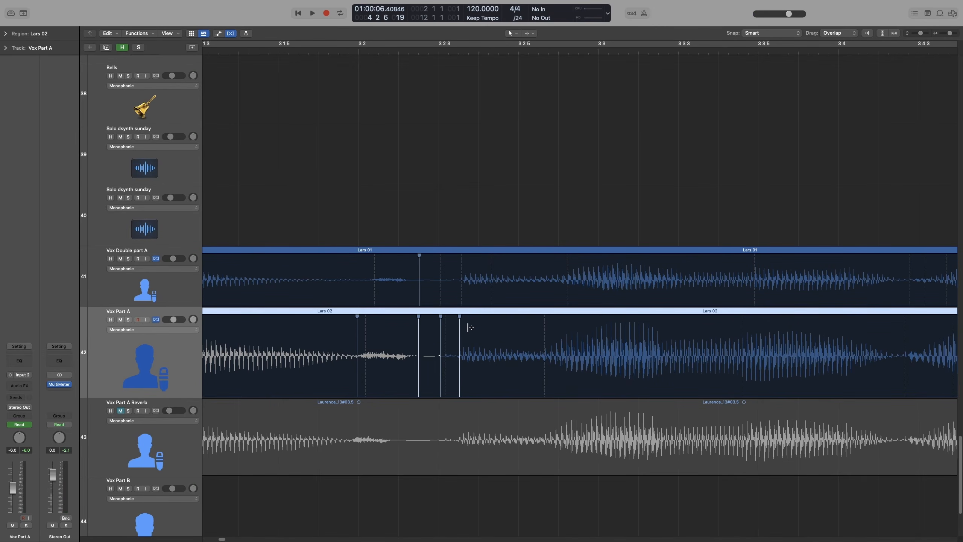
drag(460, 315, 464, 318)
Add flex markers before and after the loud Vox Part A note around bar 4, and move its start just before 3 4 3 slightly later
scroll(463, 334, right, 10)
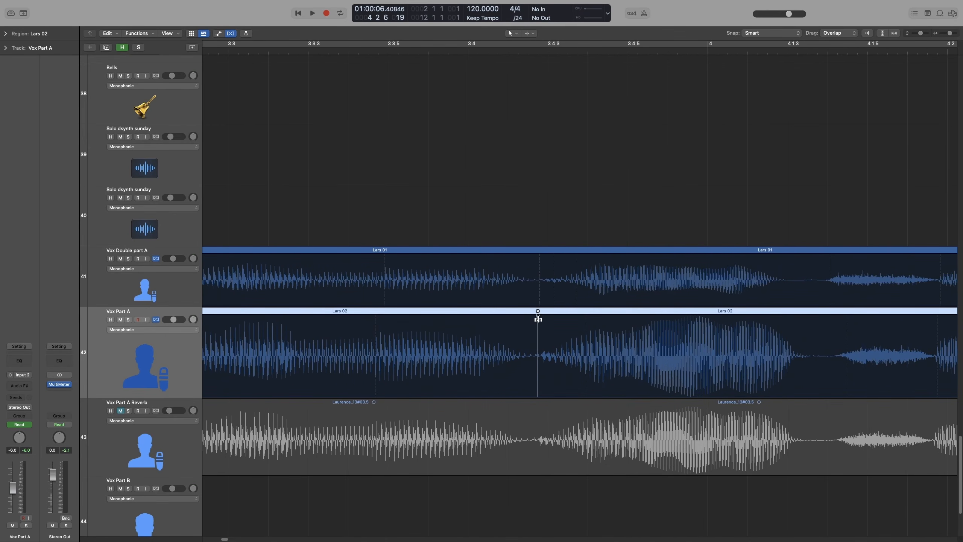
click(537, 318)
click(828, 321)
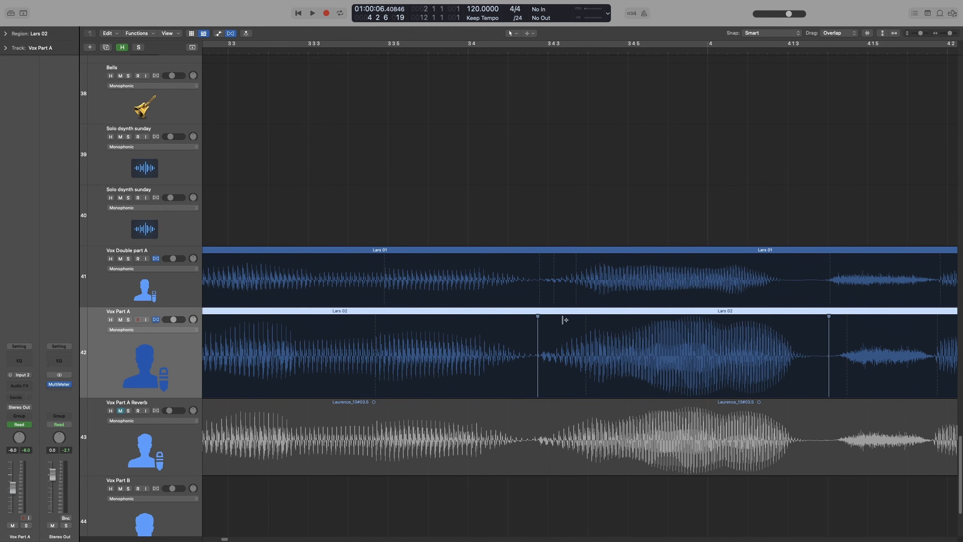
drag(540, 317, 546, 318)
scroll(442, 332, left, 3)
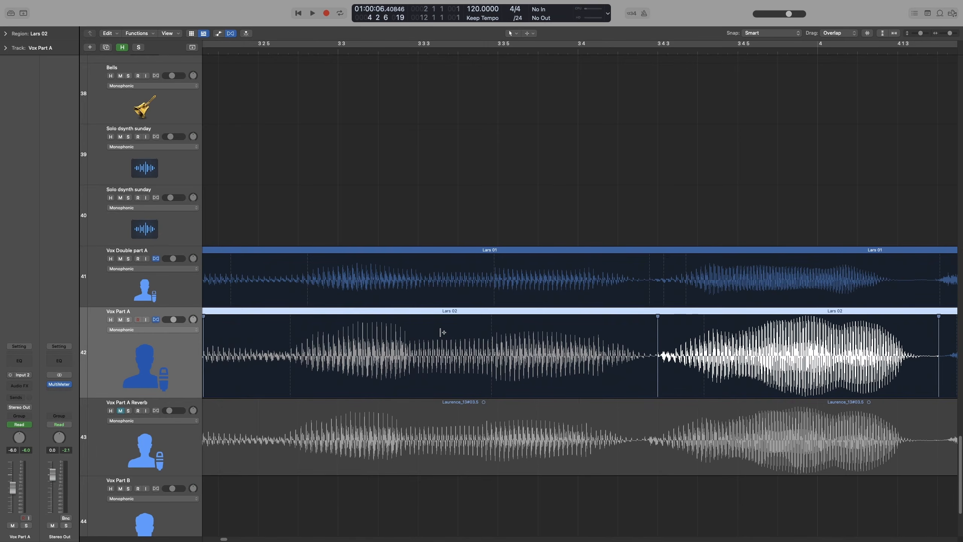
Replace the flex marker after the loud bar 4 note on Vox Part A with one closer to the note's end
scroll(333, 331, left, 1)
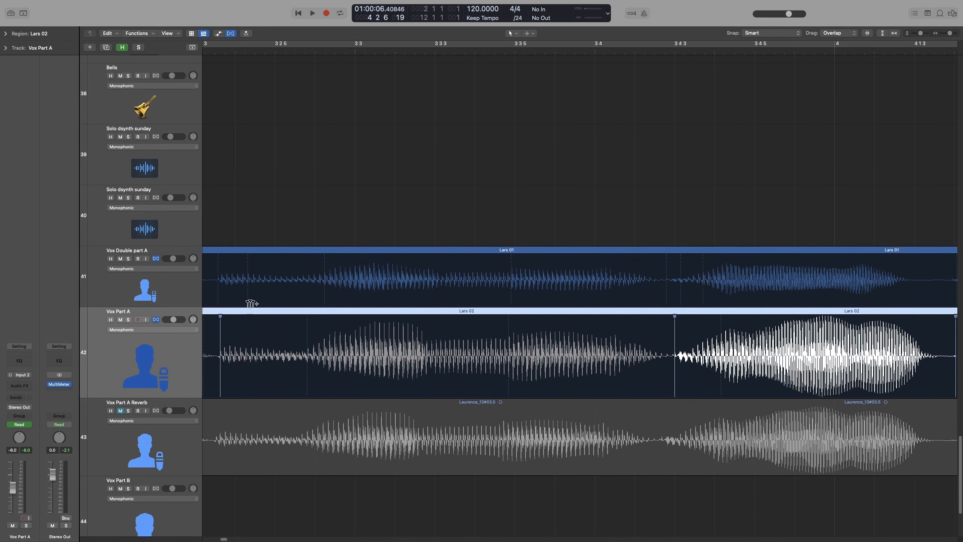
scroll(437, 346, right, 6)
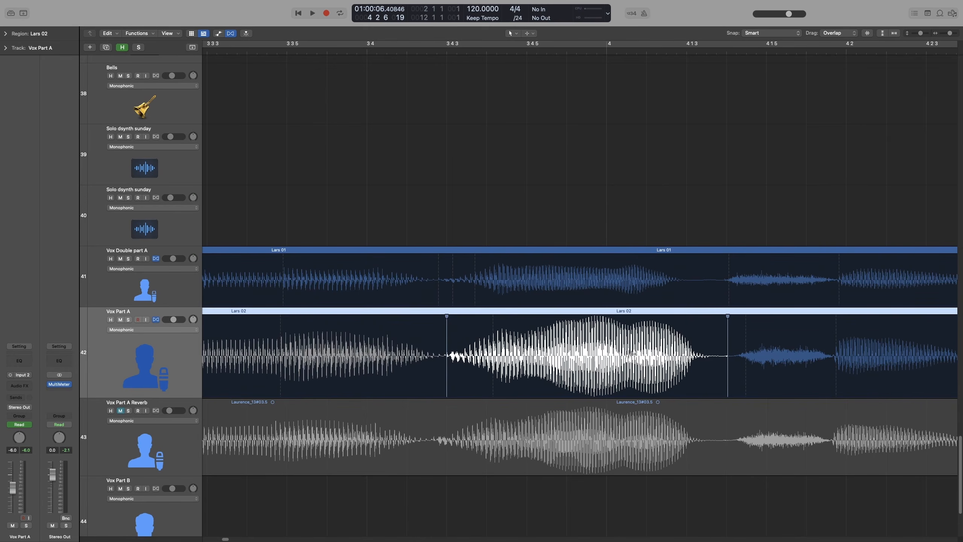
scroll(634, 353, right, 5)
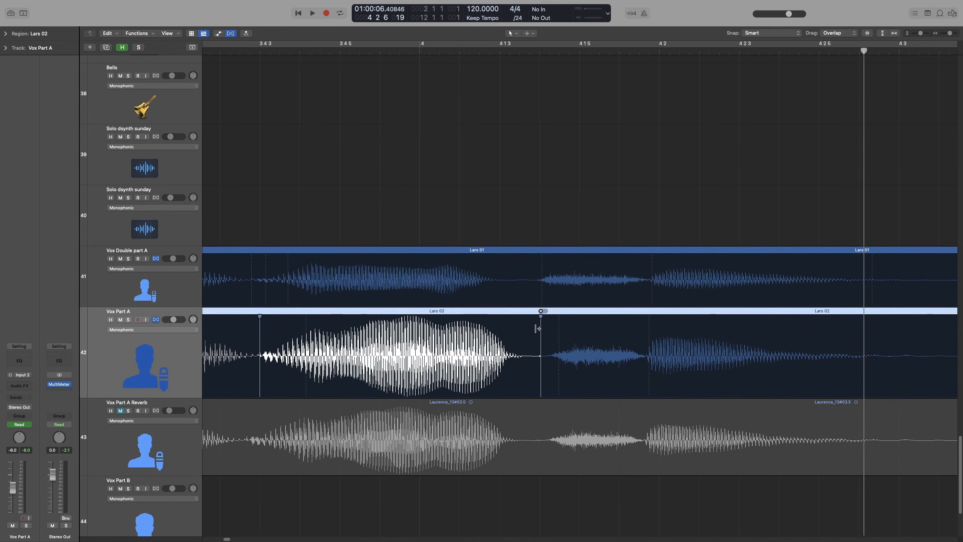
click(525, 322)
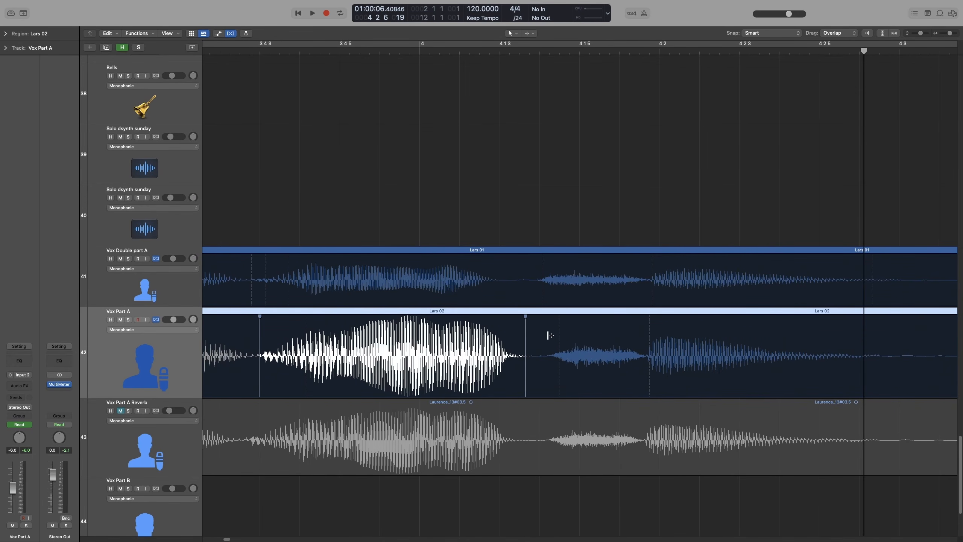
Add flex markers around the short Vox Part A sound at 4 1 5, and pull its start earlier onto the double
click(547, 320)
click(650, 326)
drag(548, 318, 539, 318)
scroll(689, 363, right, 5)
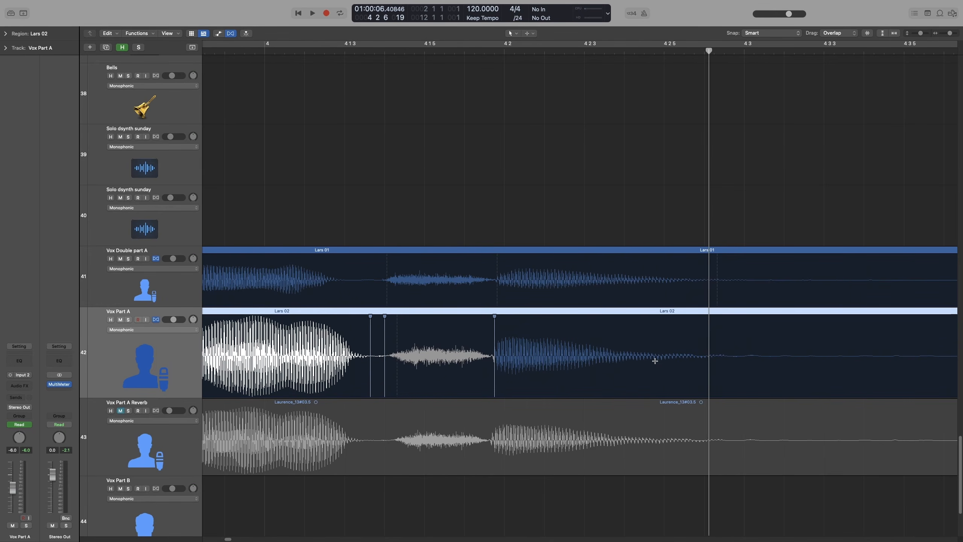
scroll(655, 360, down, 10)
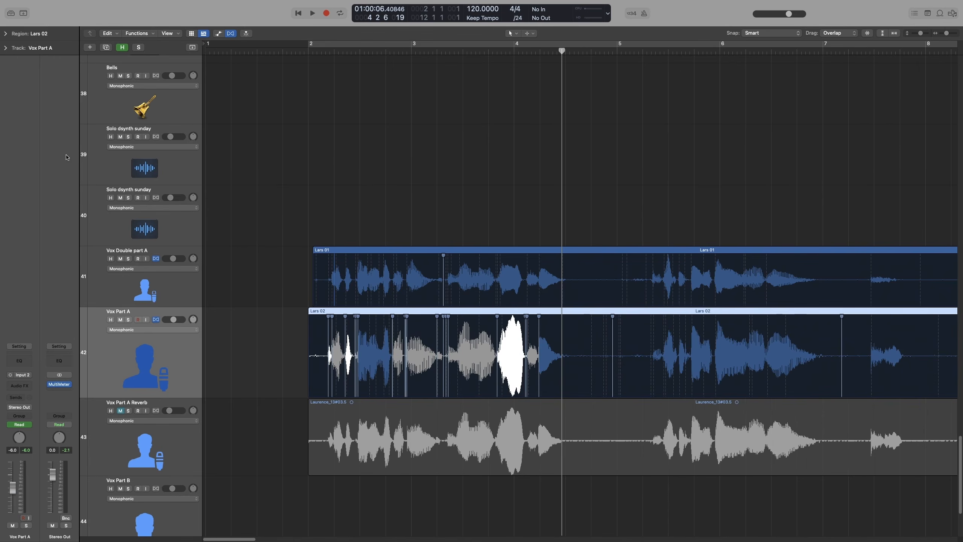
Play both vocal tracks from the start of bar 2 to check the alignment through bar 4
click(315, 230)
key(space)
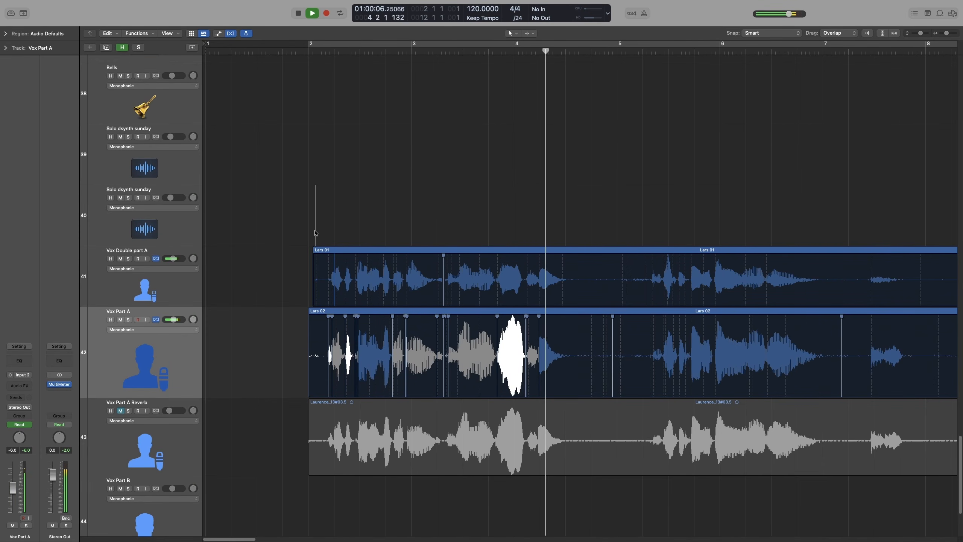
key(space)
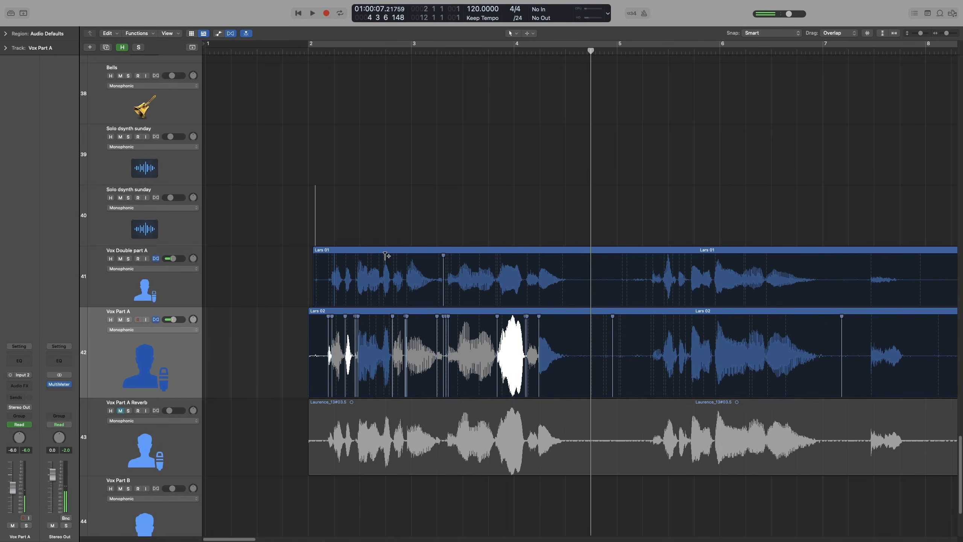
Add flex markers around the quiet Vox Part A sound at 5 2 3, and pull its start slightly earlier onto the double
scroll(439, 247, right, 5)
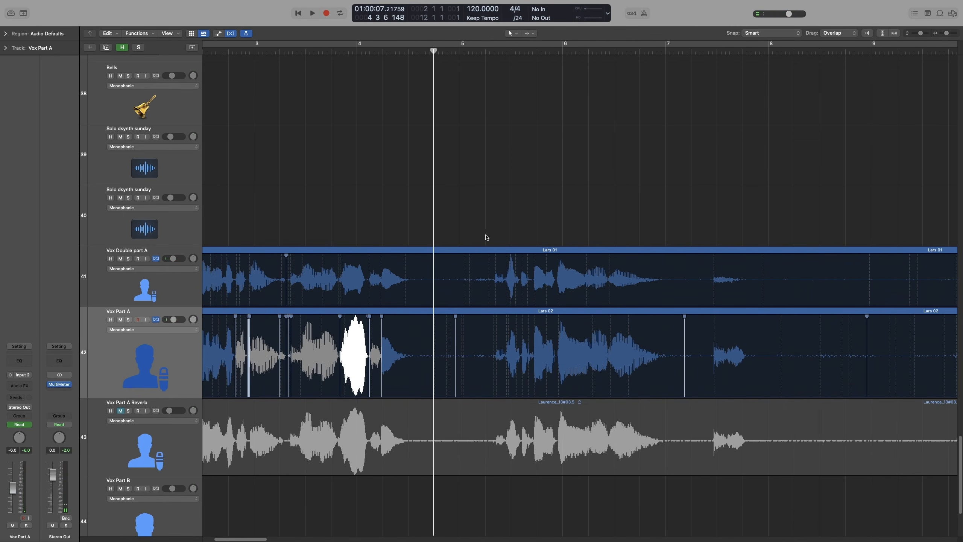
scroll(492, 233, up, 4)
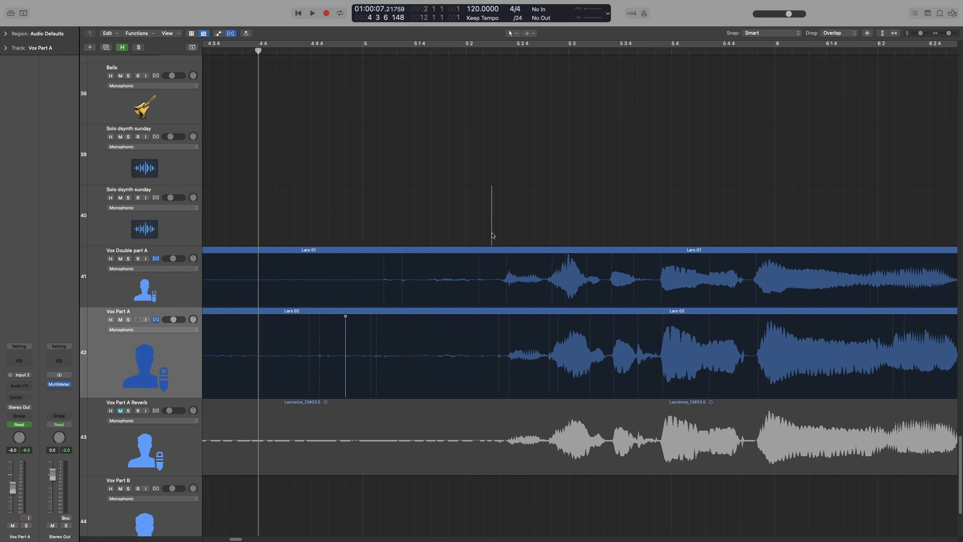
scroll(431, 334, right, 3)
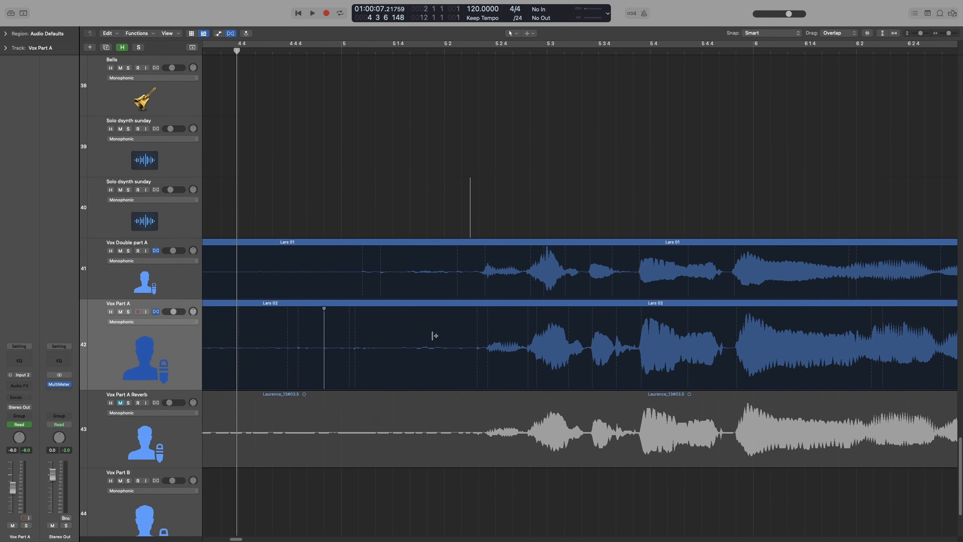
scroll(427, 334, up, 2)
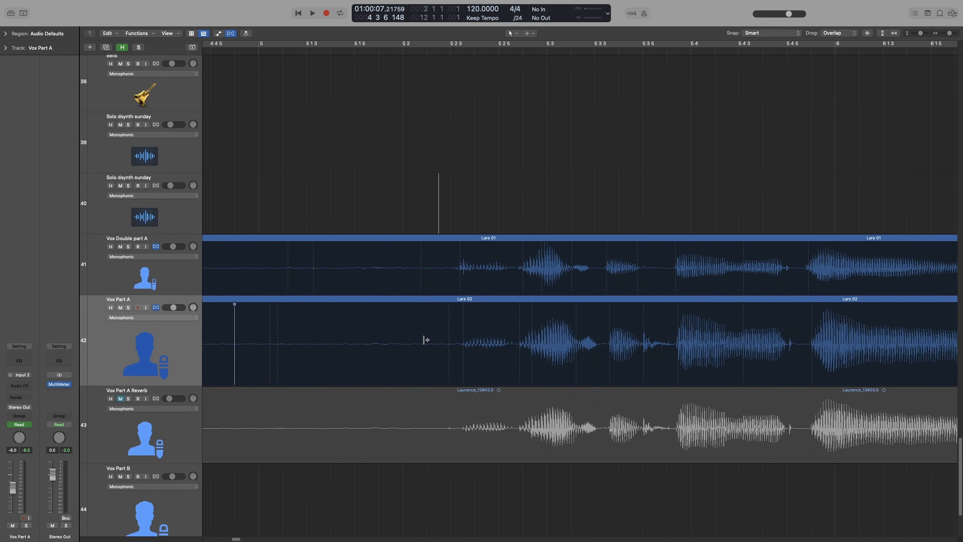
scroll(427, 340, right, 4)
click(314, 362)
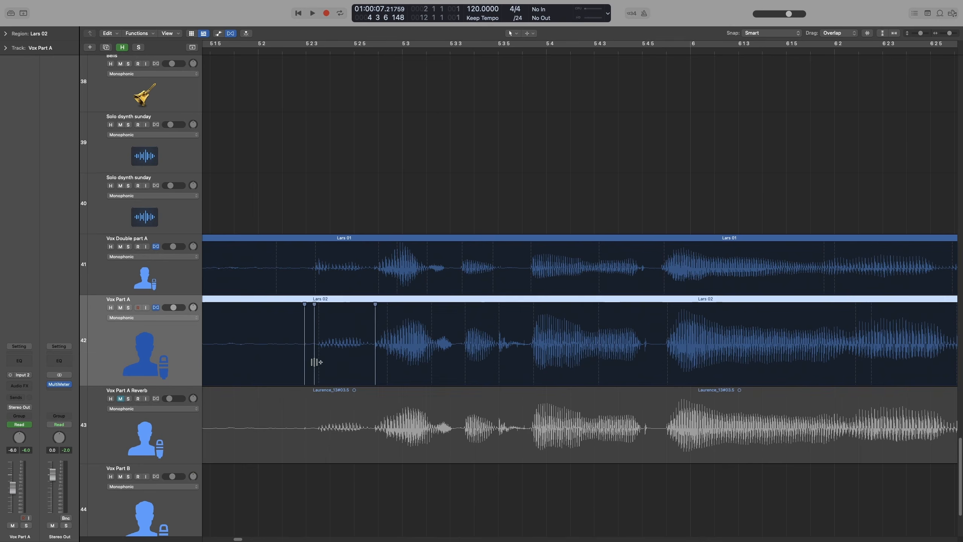
click(387, 314)
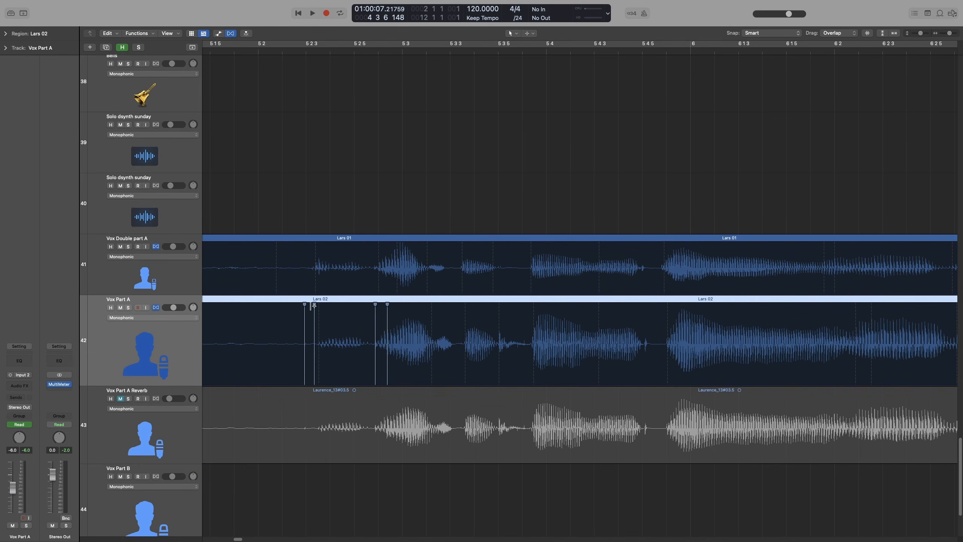
drag(315, 304, 311, 305)
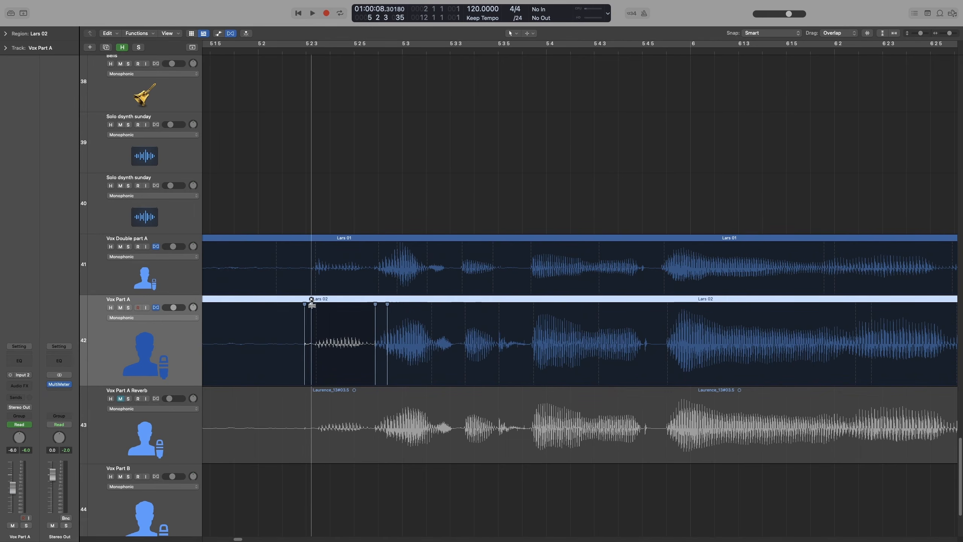
Replace the flex marker inside the Vox Part A note at 5 3 with one after it, and pull the note's start slightly earlier
double_click(387, 303)
click(459, 323)
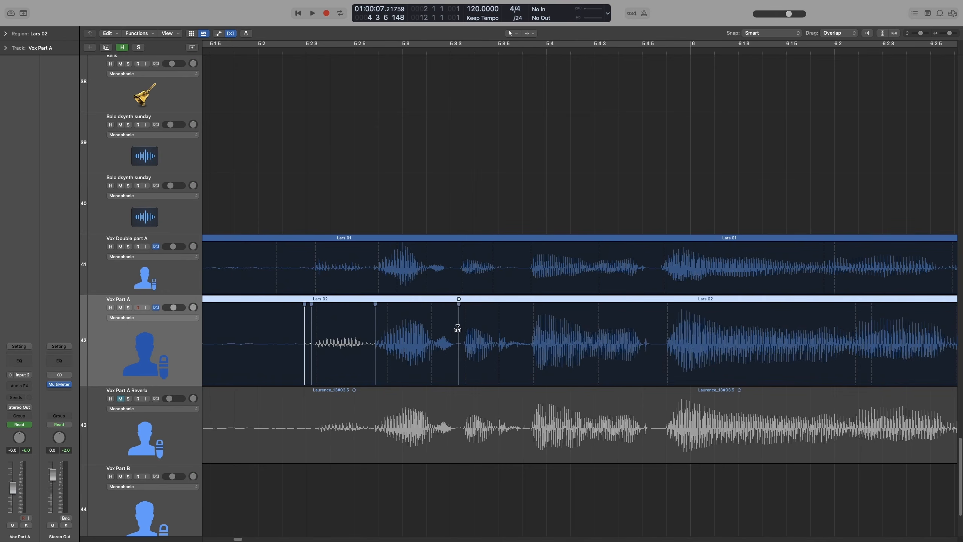
click(374, 305)
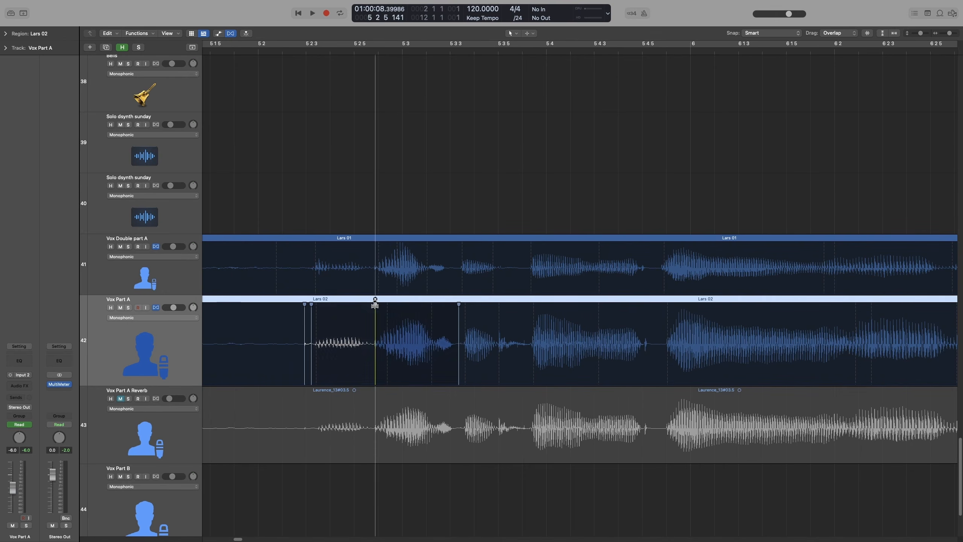
drag(374, 305, 373, 305)
Add flex markers at the start and end of the short Vox Part A note at 5 3 3, and pull its start slightly earlier
drag(458, 305, 465, 306)
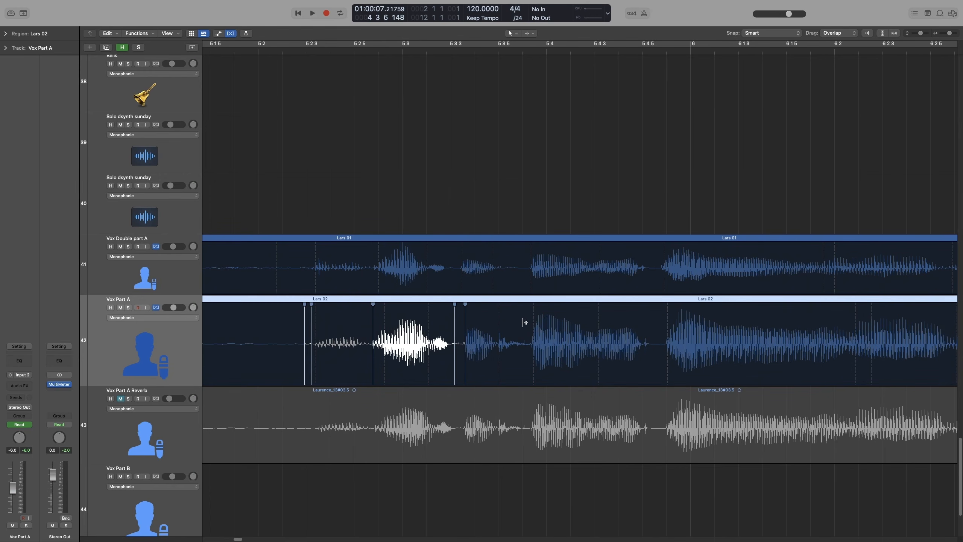
click(504, 313)
drag(465, 305, 462, 305)
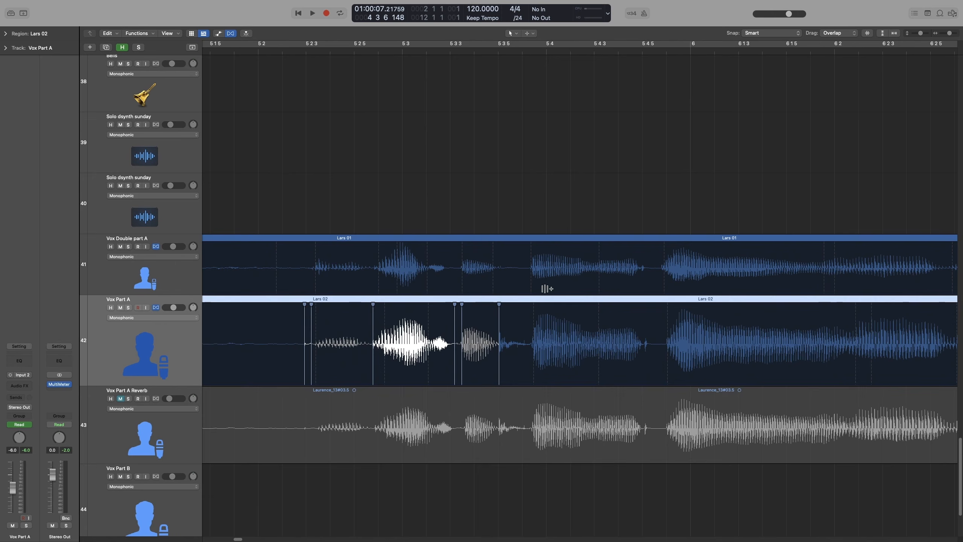
Add flex markers on both sides of the gap just before bar 6 on Vox Part A, and pull the following note's start slightly earlier
click(666, 322)
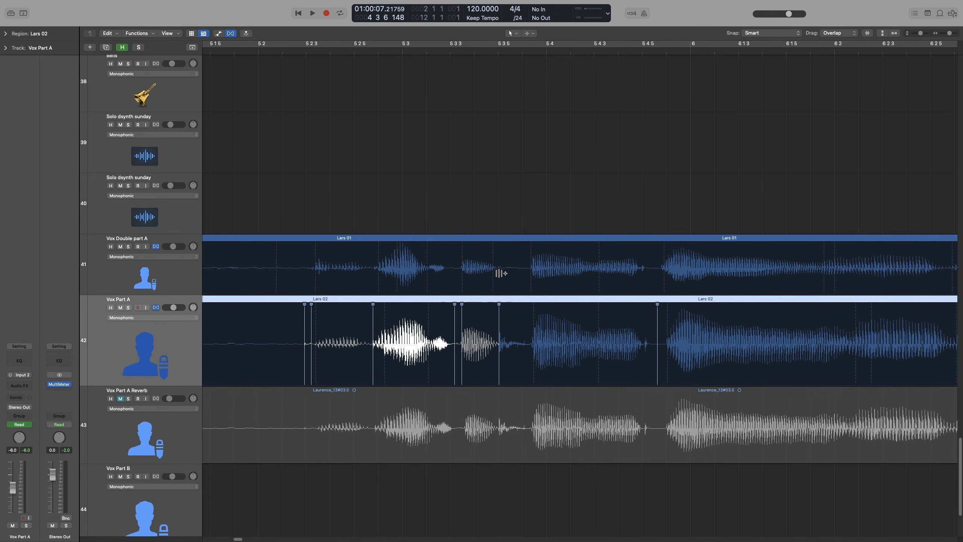
scroll(548, 338, right, 5)
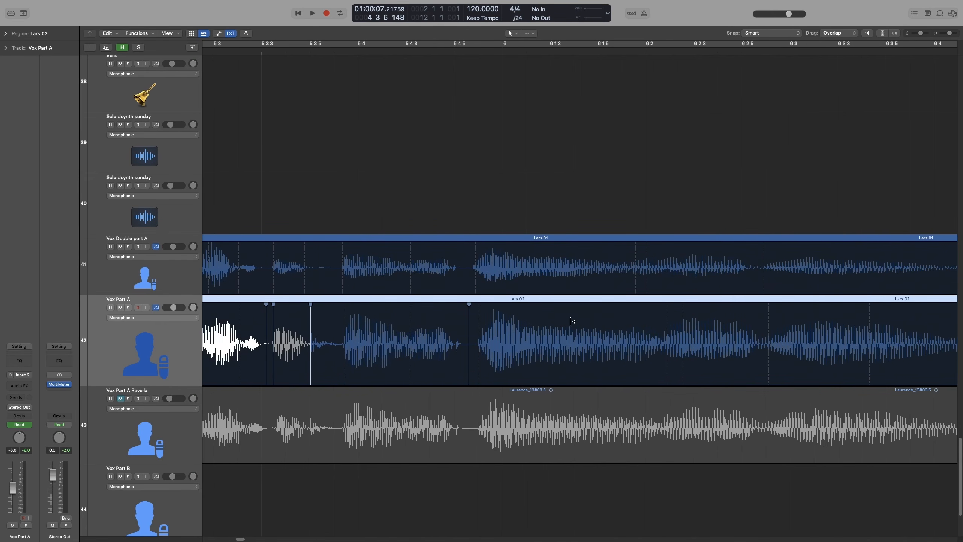
scroll(752, 338, left, 1)
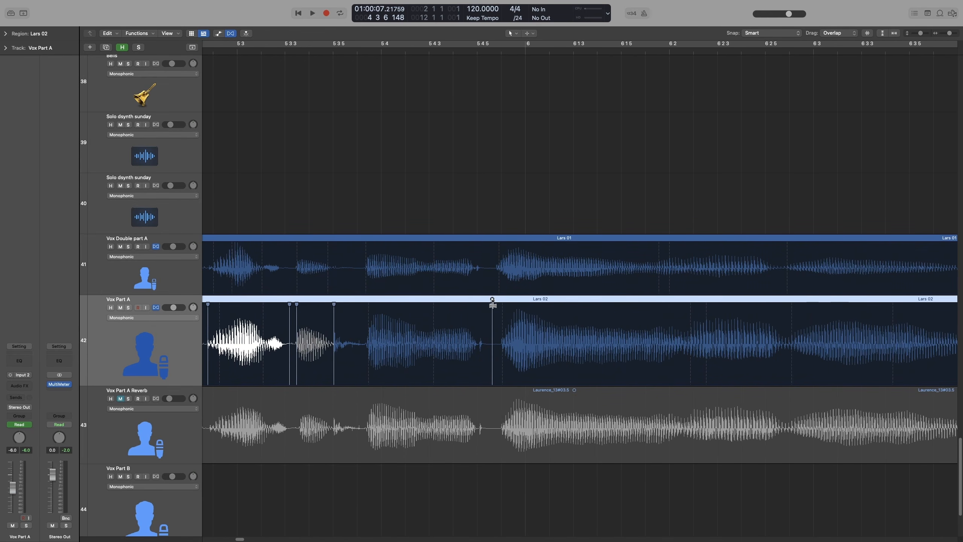
scroll(664, 329, right, 10)
scroll(663, 328, left, 10)
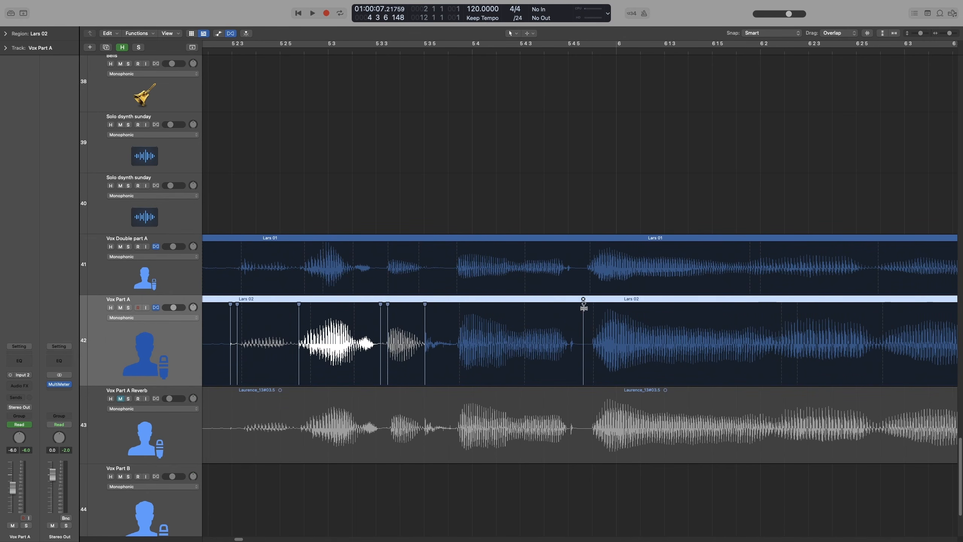
click(575, 307)
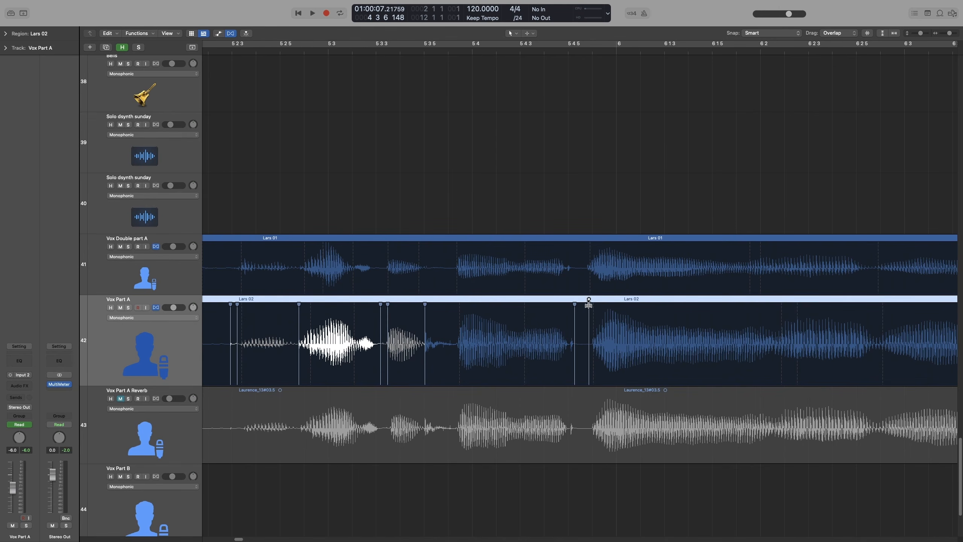
drag(589, 305, 586, 305)
Add flex markers at the two Vox Part A swells after 6 2 and before 6 3, and move both earlier onto the double
scroll(585, 306, right, 10)
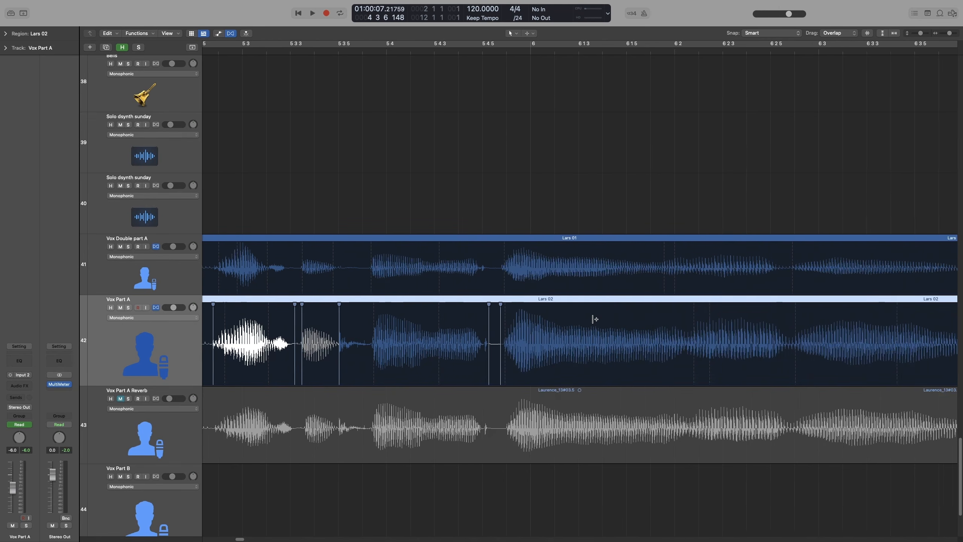
scroll(588, 324, right, 1)
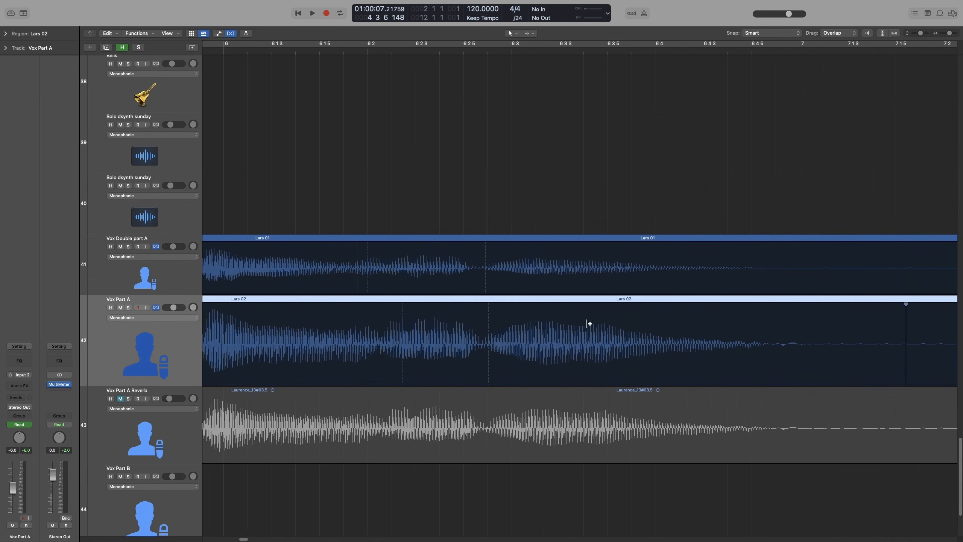
click(373, 316)
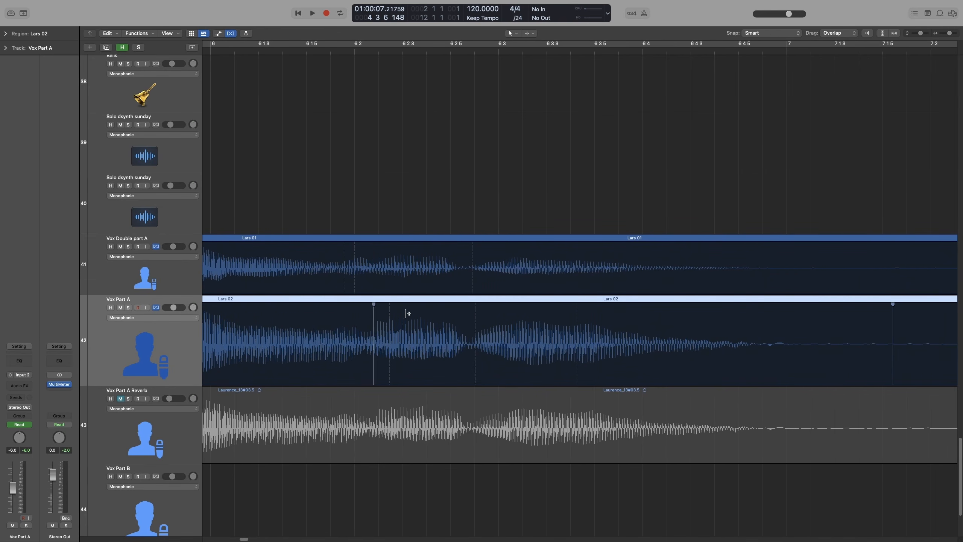
click(471, 316)
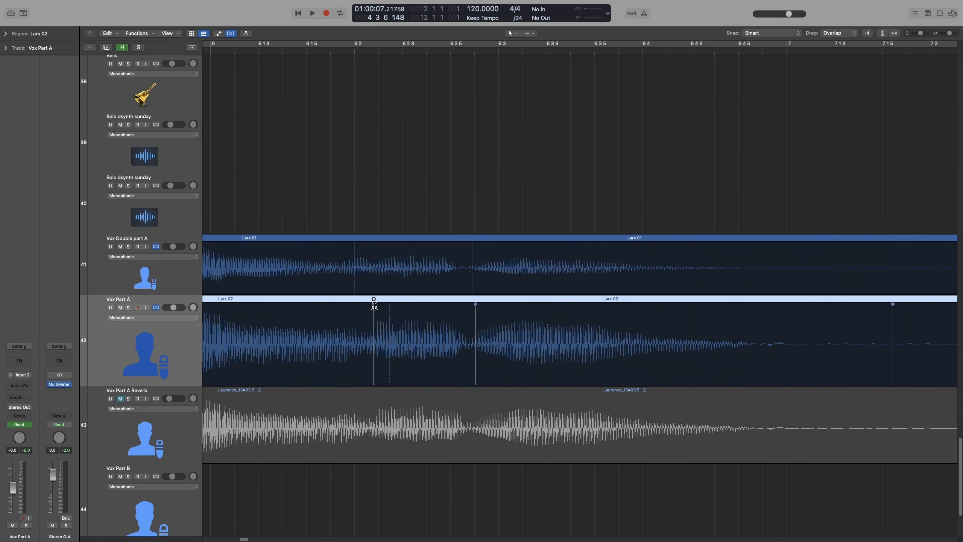
scroll(374, 306, left, 3)
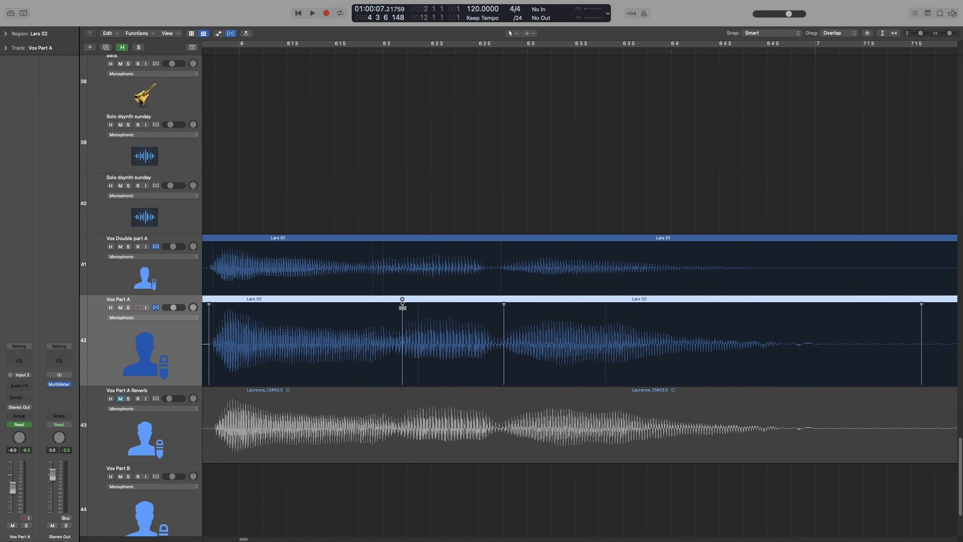
drag(402, 308, 390, 307)
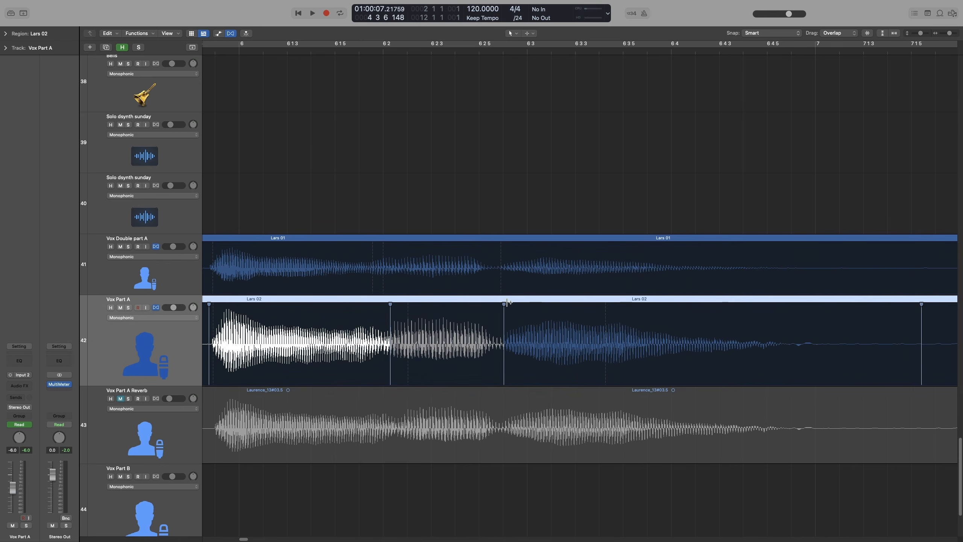
drag(507, 302, 501, 306)
Play both vocal tracks from just after bar 5 to check the newly aligned phrase
key(super+Left)
key(super+Left)
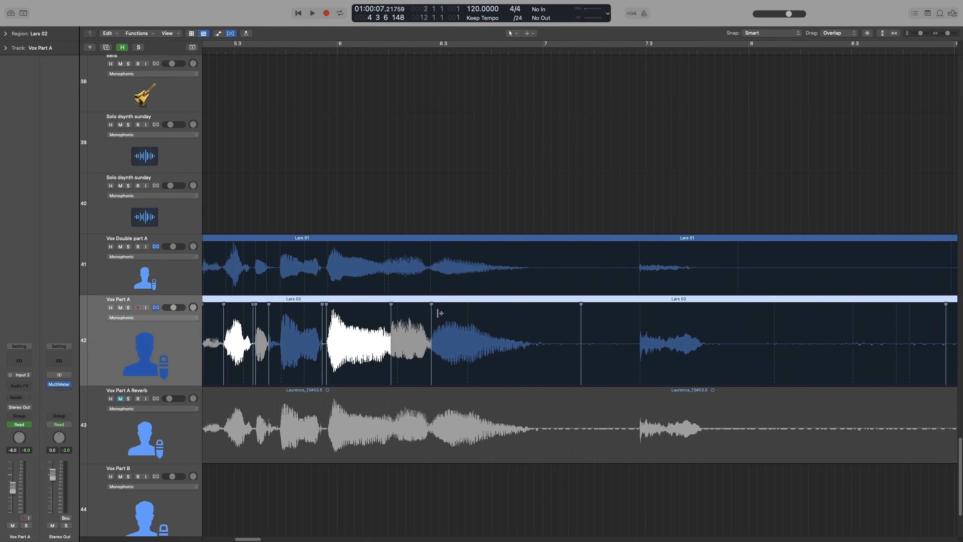
scroll(417, 311, left, 3)
click(254, 206)
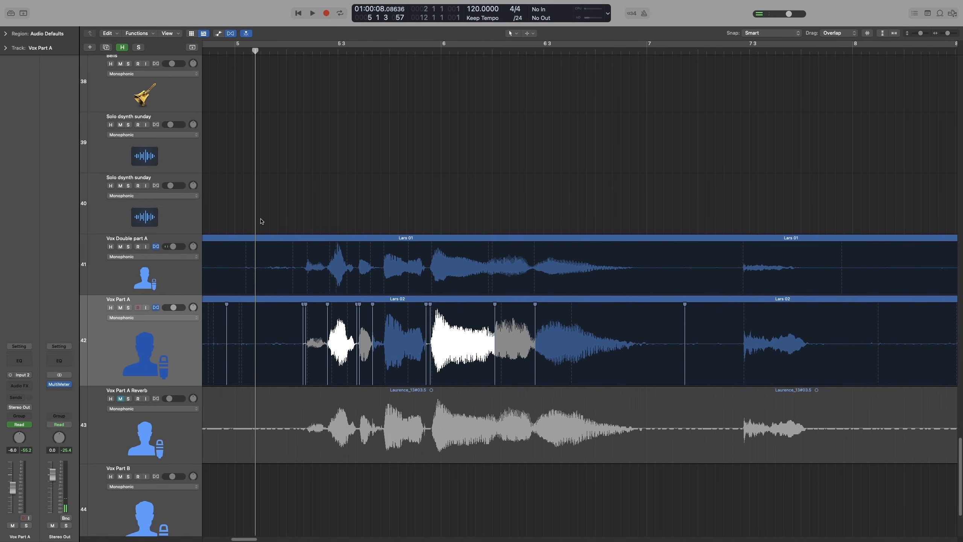
key(space)
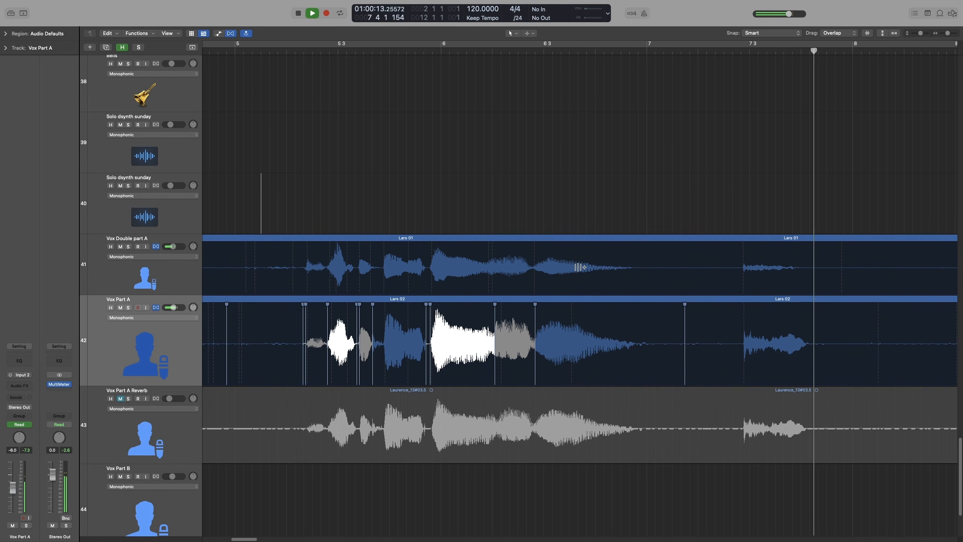
key(space)
Play the two vocal tracks from just before bar 2 through bar 7 to check the whole aligned passage
scroll(528, 267, left, 4)
key(super+Left)
key(super+Left)
key(super+Left)
key(super+Left)
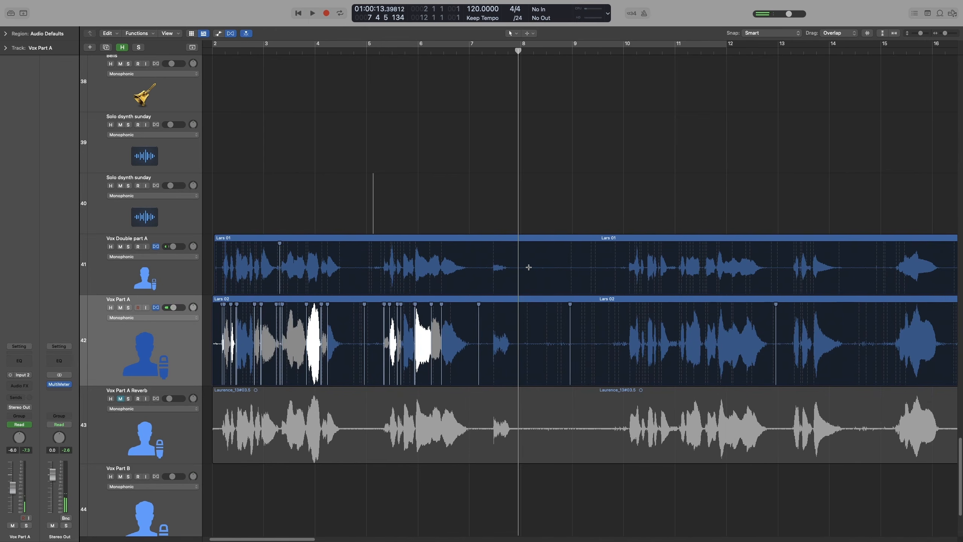
scroll(529, 267, left, 2)
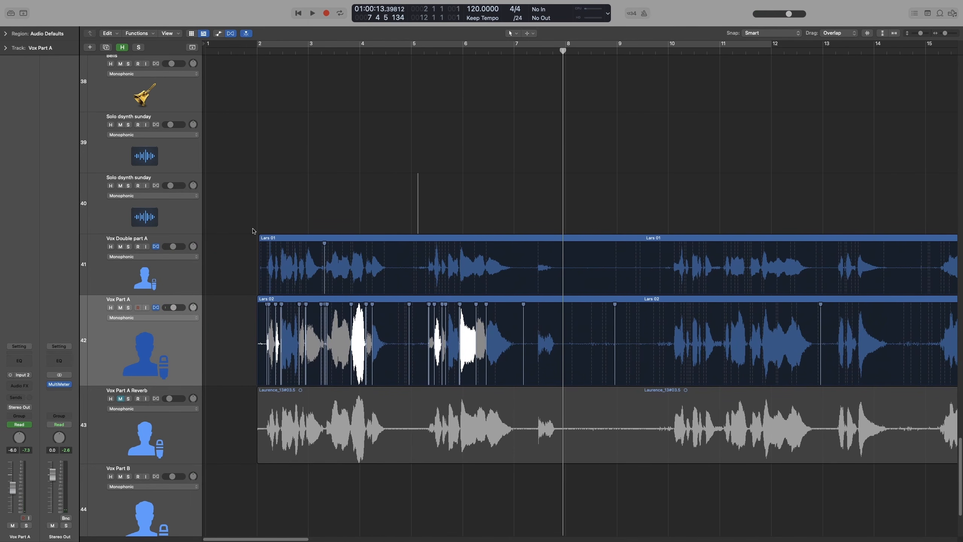
click(253, 231)
key(space)
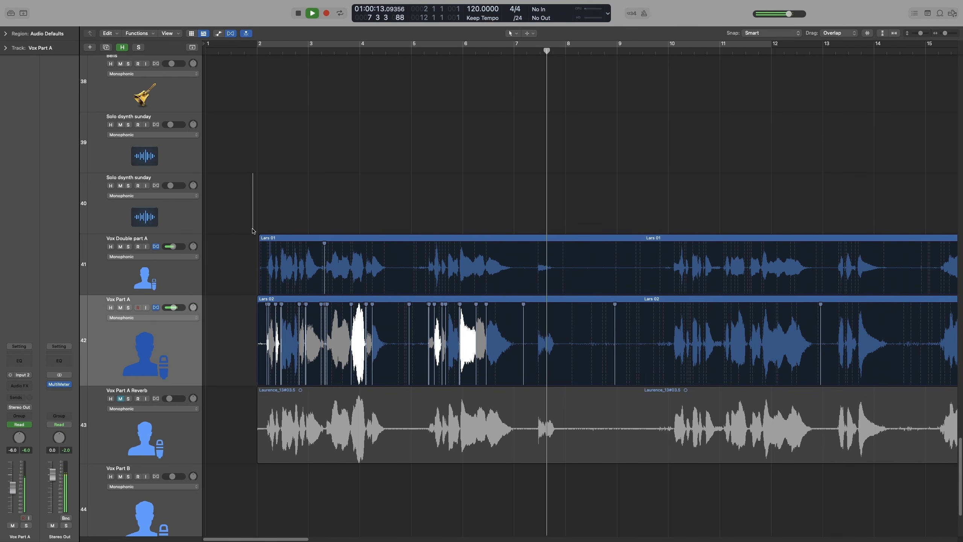
key(space)
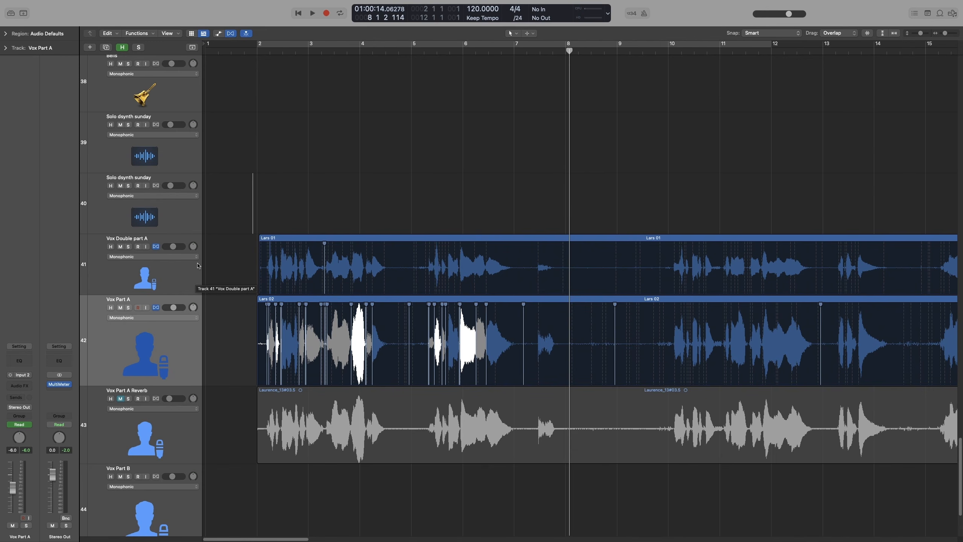
Pan Vox Double part A and Vox Part A widely to opposite sides, with Vox Part A at +63, and play the passage
drag(192, 246, 193, 232)
drag(194, 308, 193, 295)
key(shift+space)
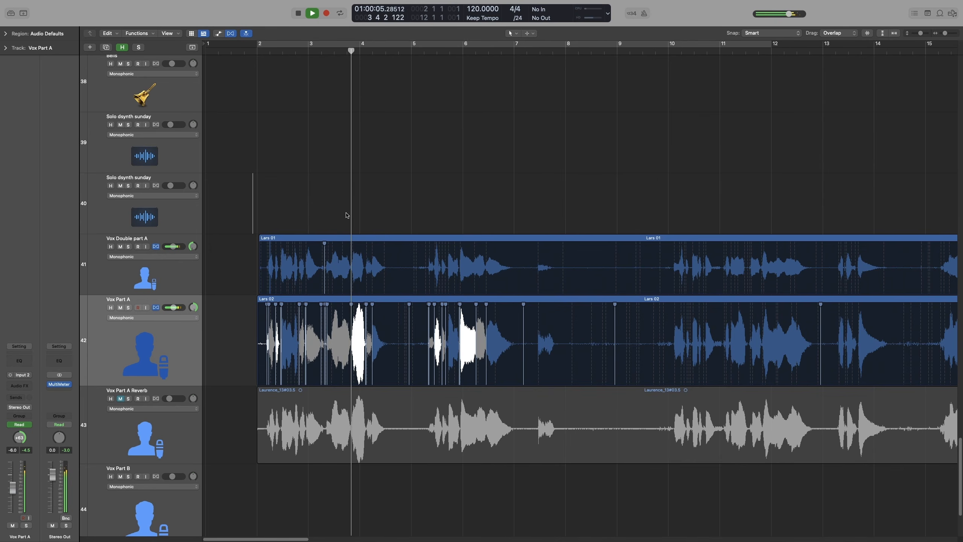
key(space)
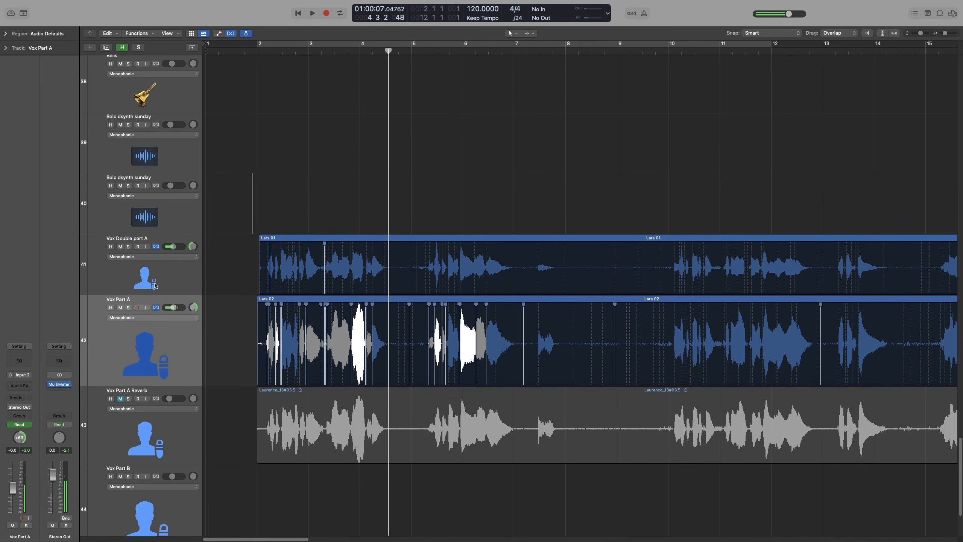
Narrow the panning of both vocal tracks, with Vox Part A at +21, and play the passage again
drag(193, 250, 192, 250)
drag(193, 307, 193, 307)
key(space)
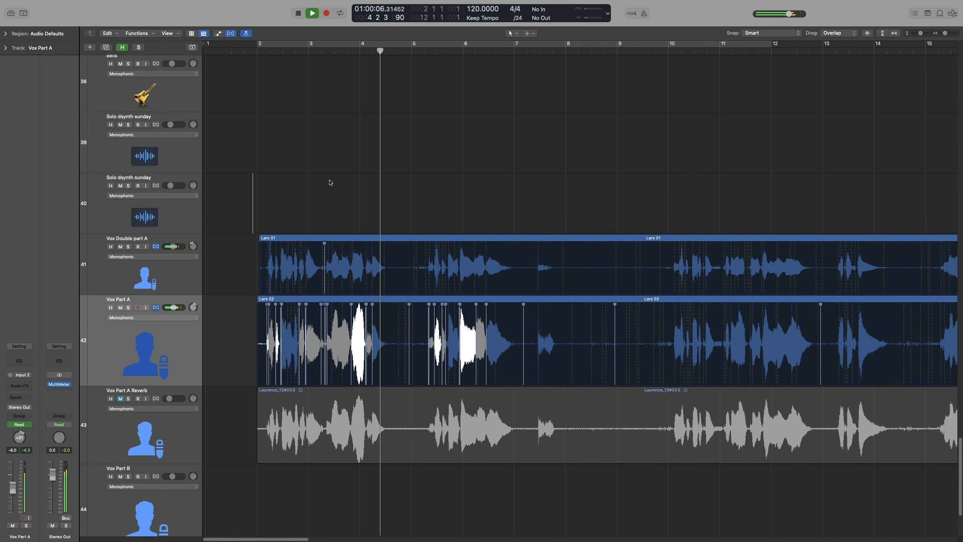
key(space)
Narrow the panning to about -13 on Vox Double part A and +12 on Vox Part A, and play the passage
click(193, 247)
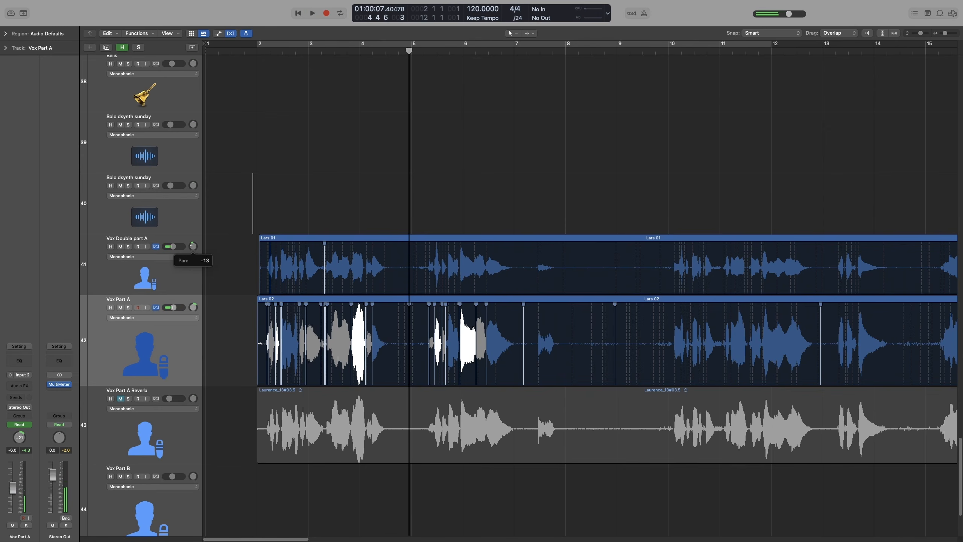
drag(193, 247, 194, 242)
drag(193, 307, 193, 309)
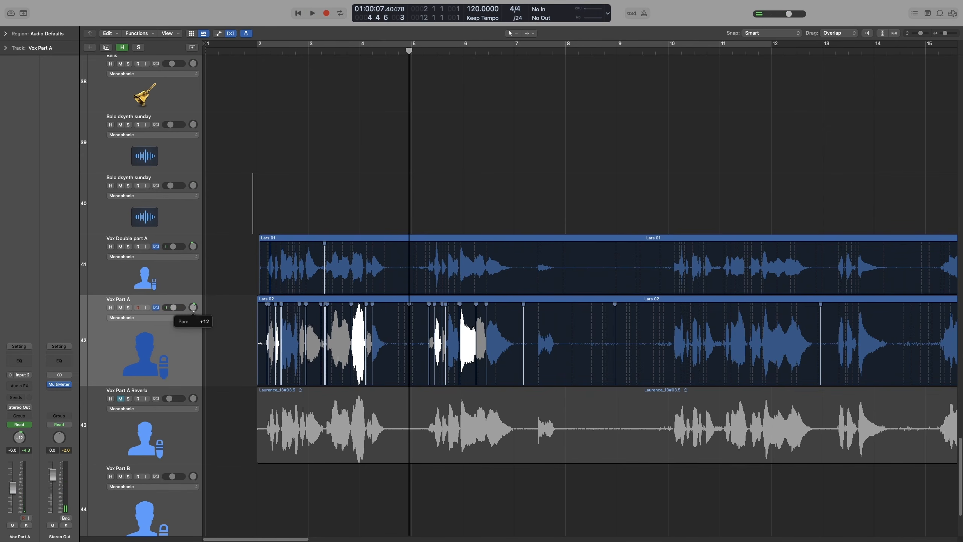
key(space)
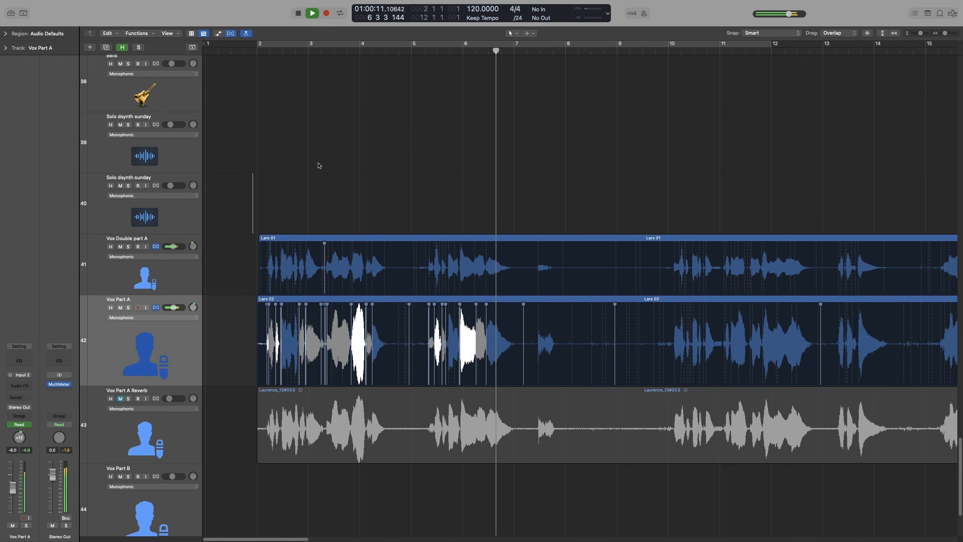
key(space)
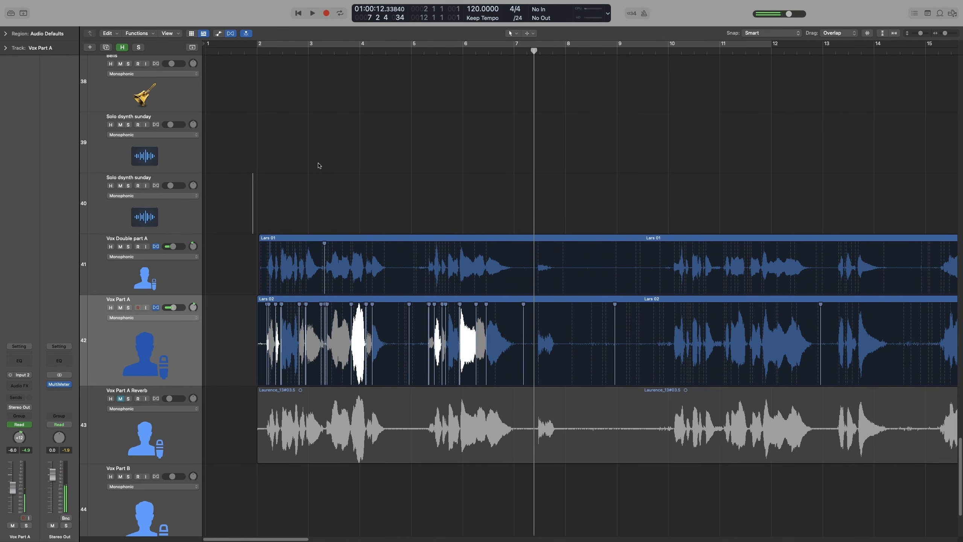